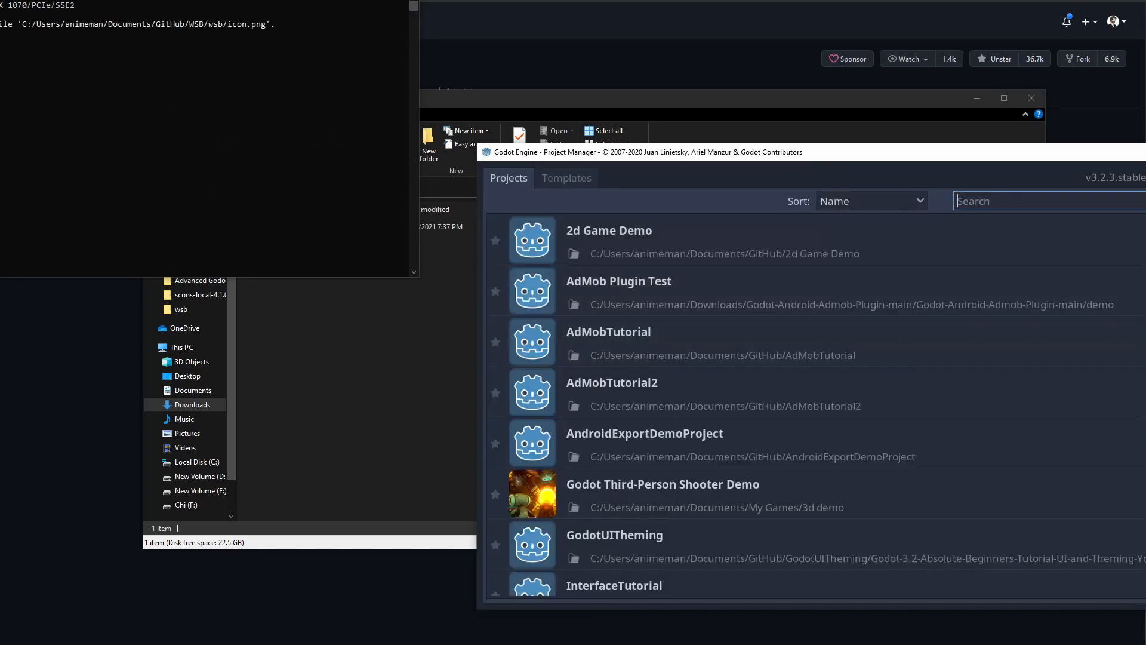
Check the engine version in the Godot console, minimize the console and close the Project Manager
{"action": "left_click_drag", "start_coordinate": [176, 53], "coordinate": [205, 54]}
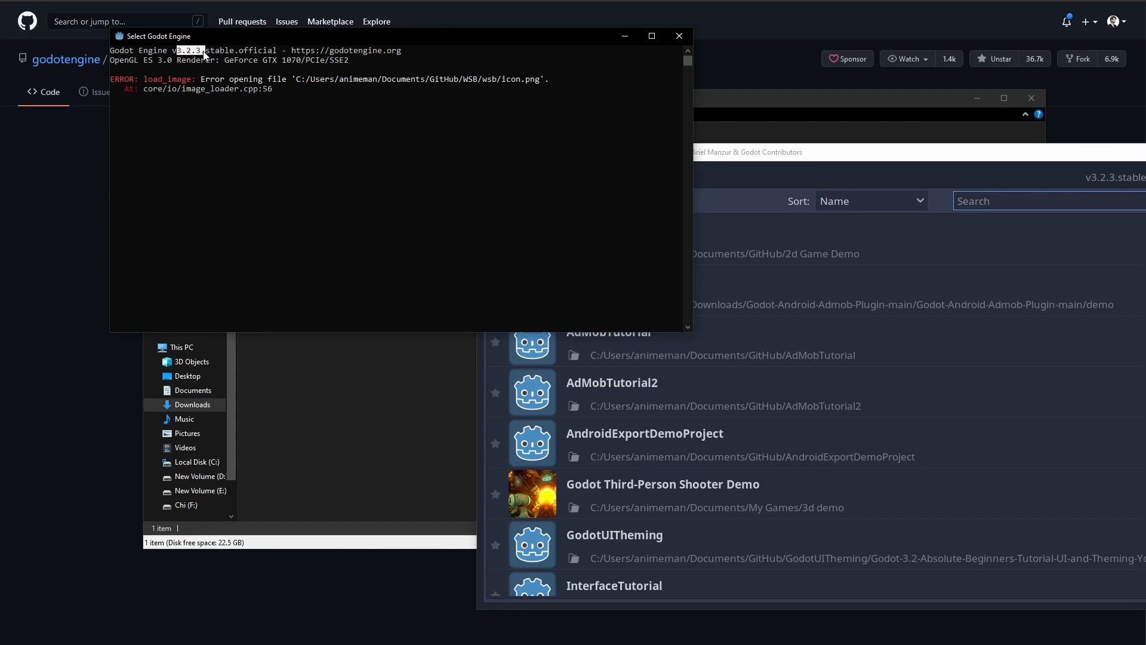
{"action": "left_click_drag", "start_coordinate": [204, 53], "coordinate": [201, 55]}
{"action": "left_click", "coordinate": [625, 36]}
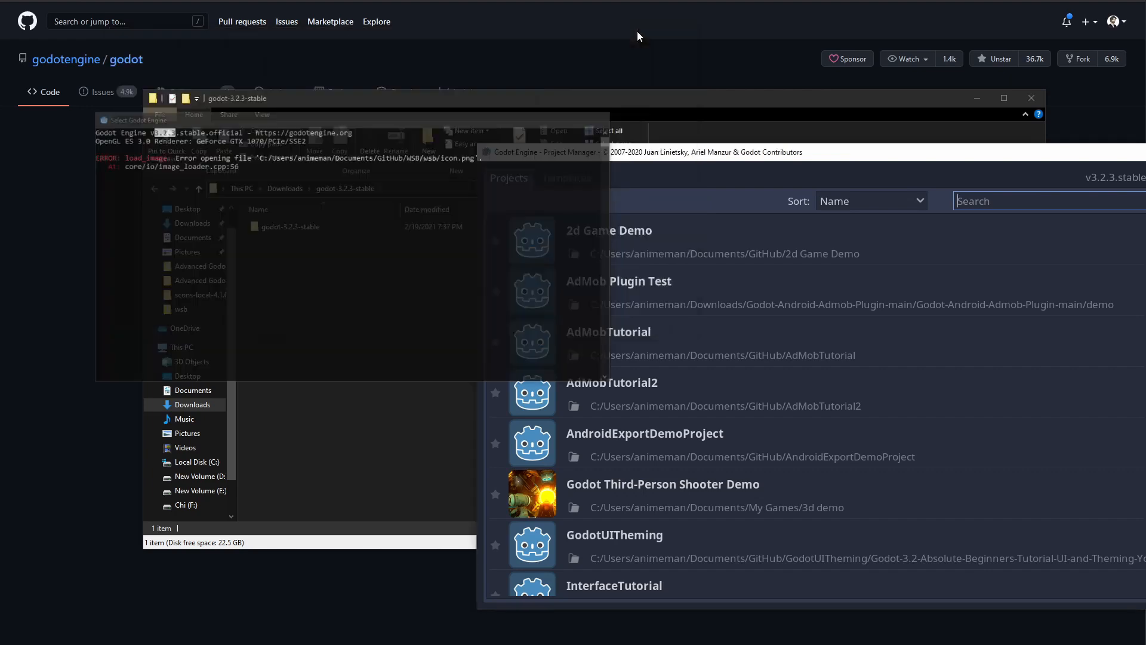
{"action": "left_click", "coordinate": [1145, 152]}
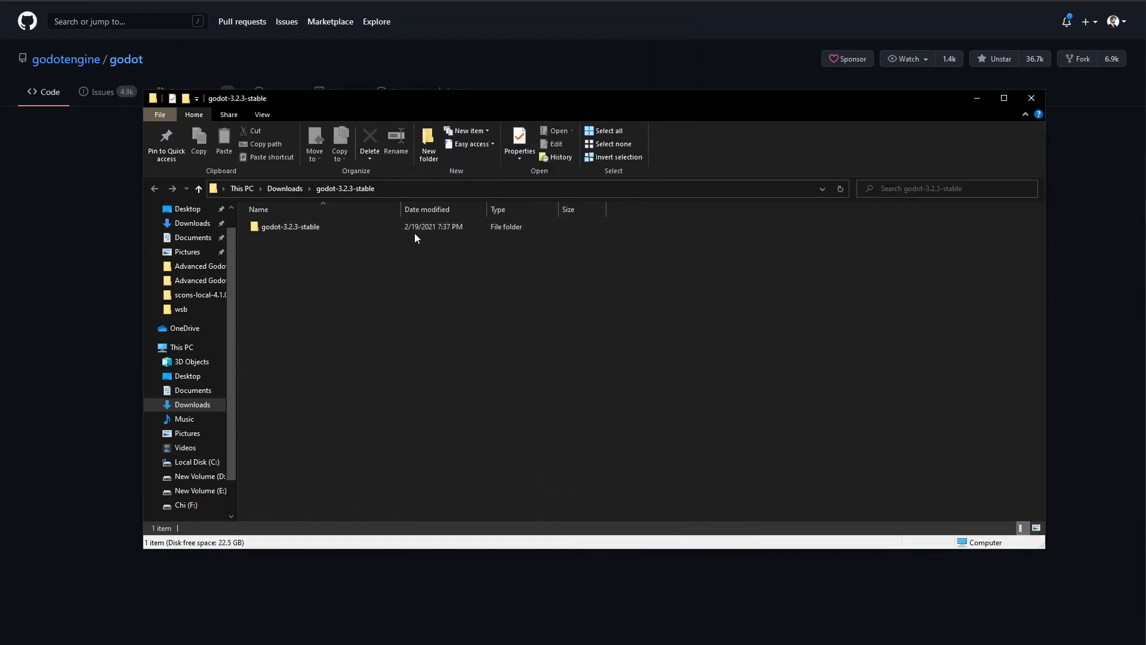
Open a command prompt in the inner godot-3.2.3-stable source folder
{"action": "double_click", "coordinate": [306, 227]}
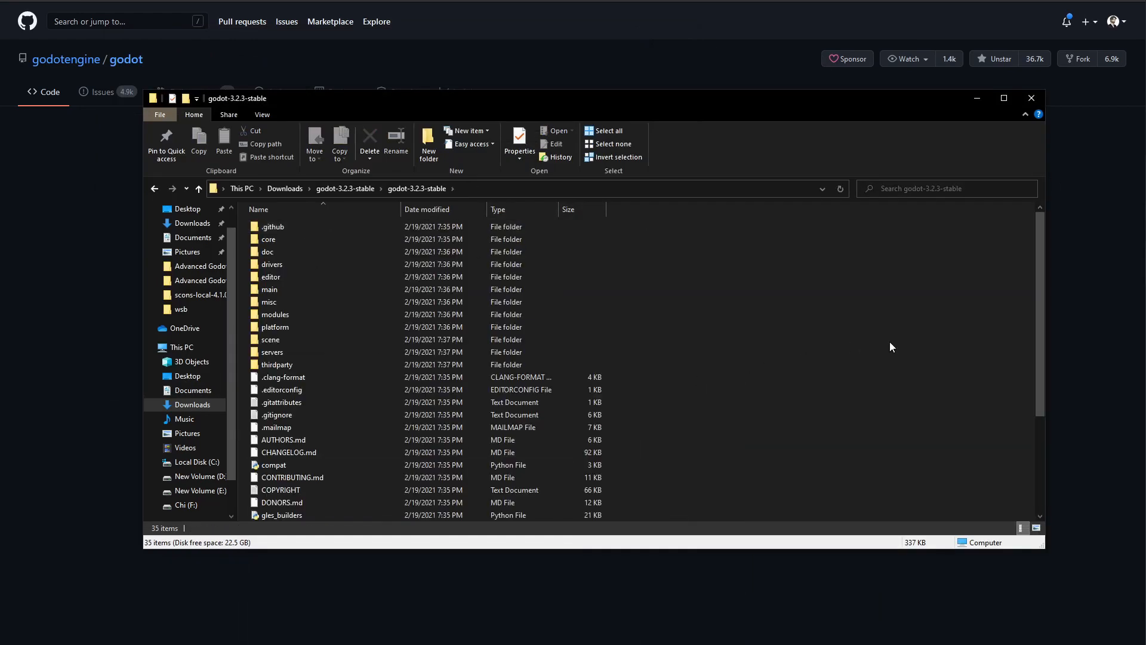
{"action": "scroll", "coordinate": [889, 342], "scroll_direction": "down", "scroll_amount": 4}
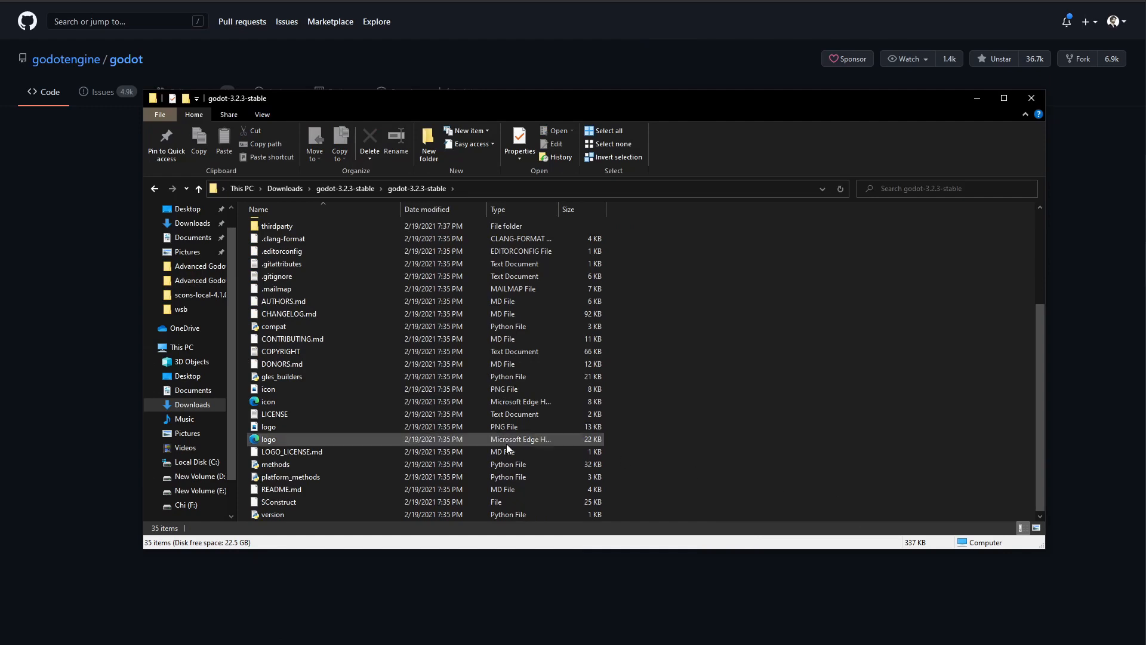
{"action": "left_click", "coordinate": [589, 191]}
{"action": "type", "text": "cmd"}
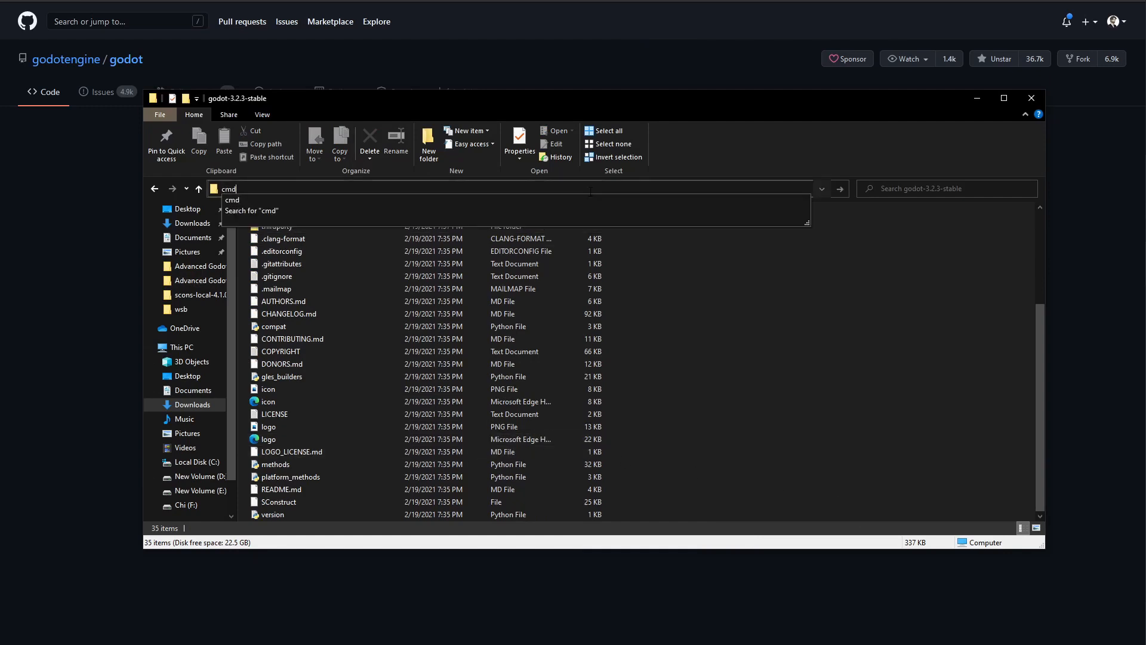
{"action": "key", "text": "Return"}
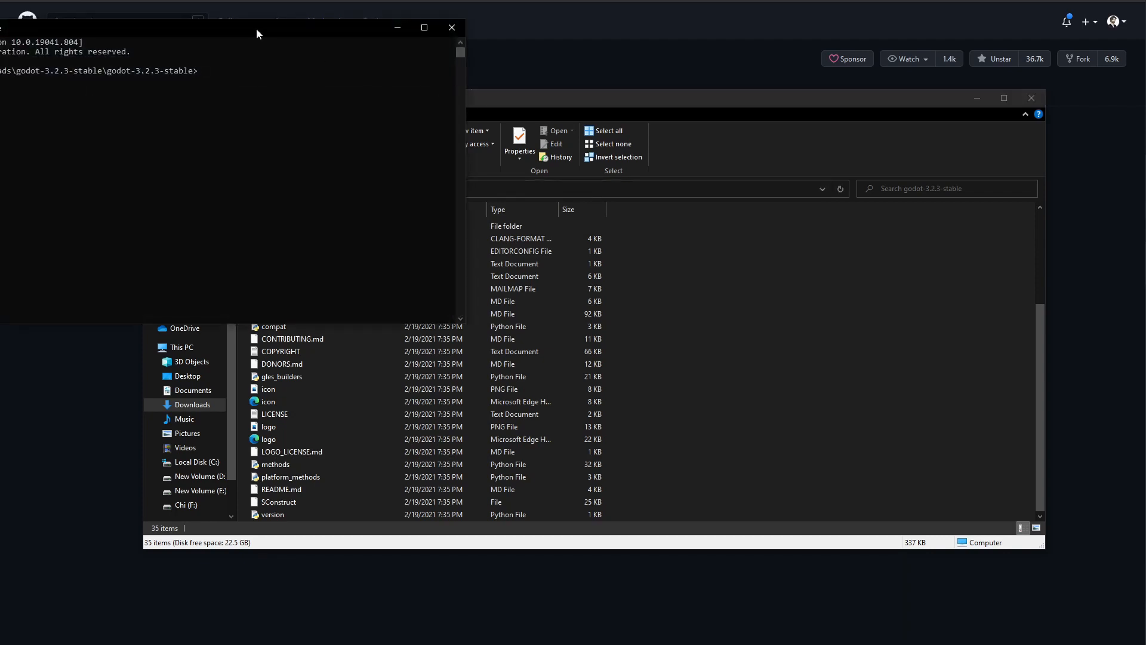
{"action": "left_click_drag", "start_coordinate": [256, 28], "coordinate": [553, 66]}
{"action": "left_click", "coordinate": [553, 139]}
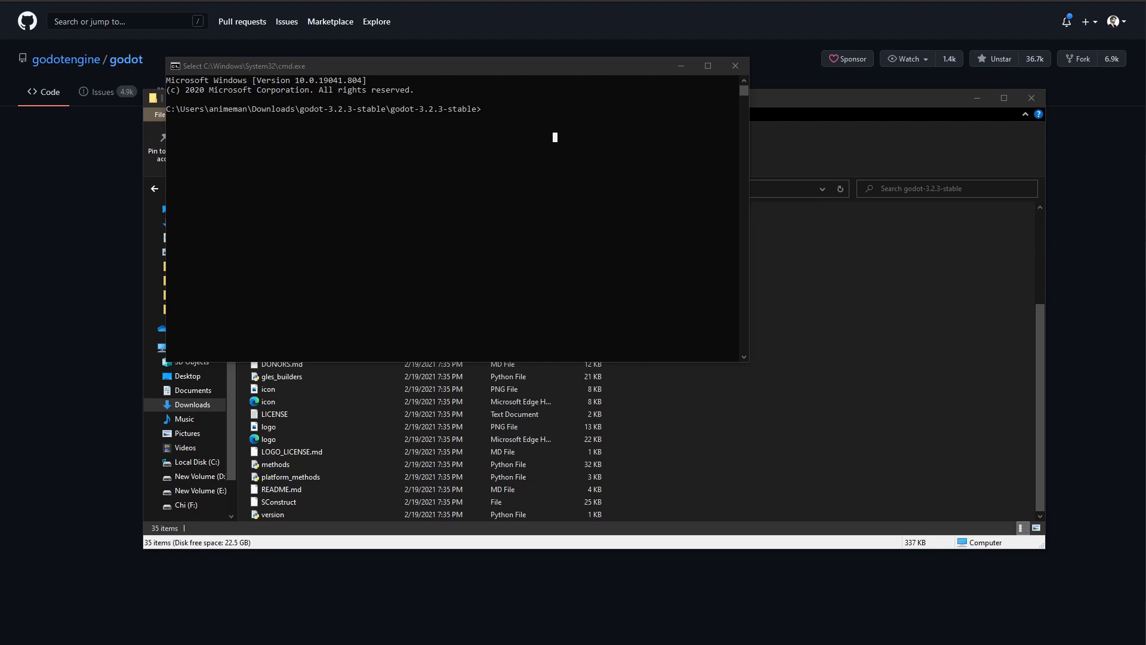
{"action": "left_click", "coordinate": [456, 232]}
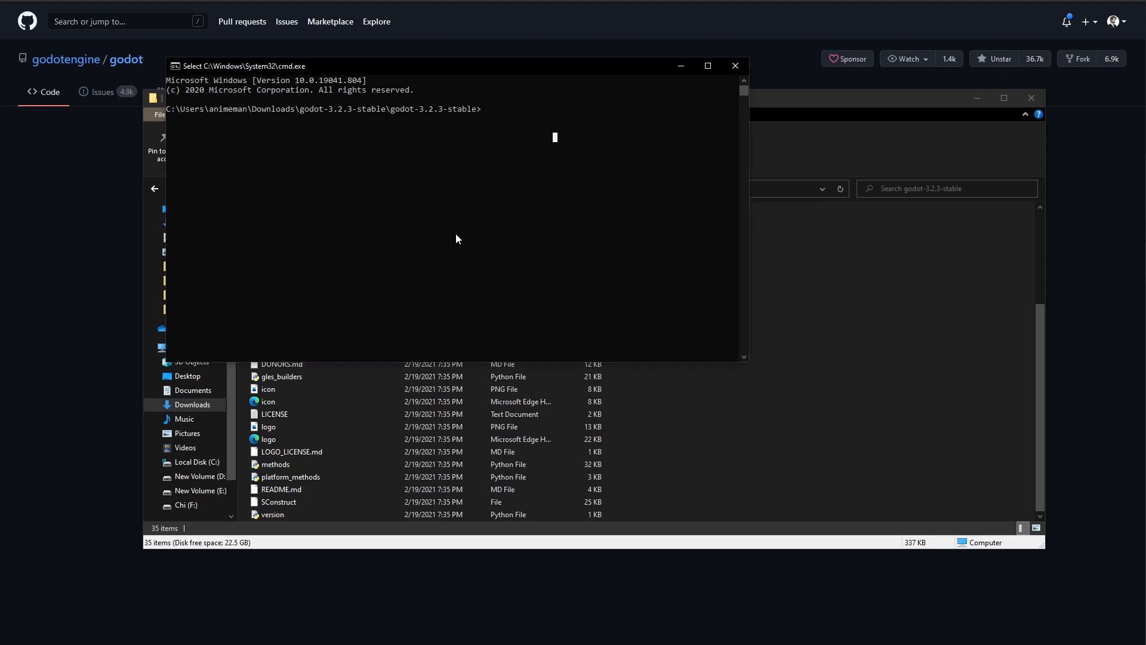
Install SCons with the command "python -m pip install scons"
{"action": "key", "text": "Escape"}
{"action": "type", "text": "pyton"}
{"action": "key", "text": "BackSpace"}
{"action": "key", "text": "BackSpace"}
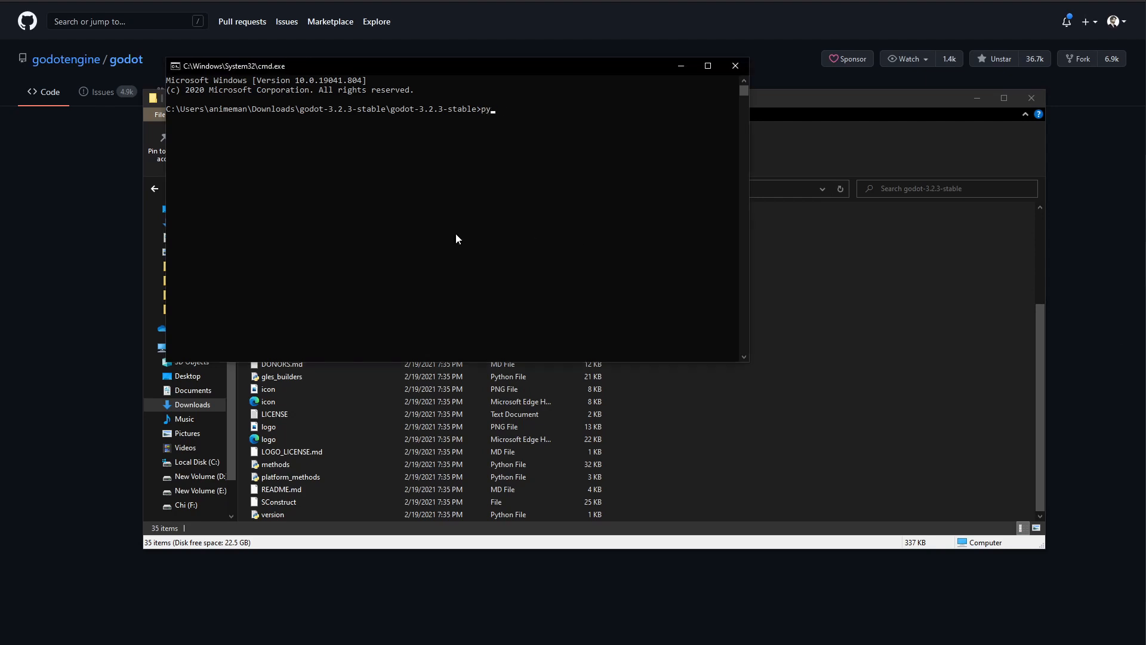
{"action": "type", "text": "hon -m pip install scons"}
{"action": "key", "text": "Return"}
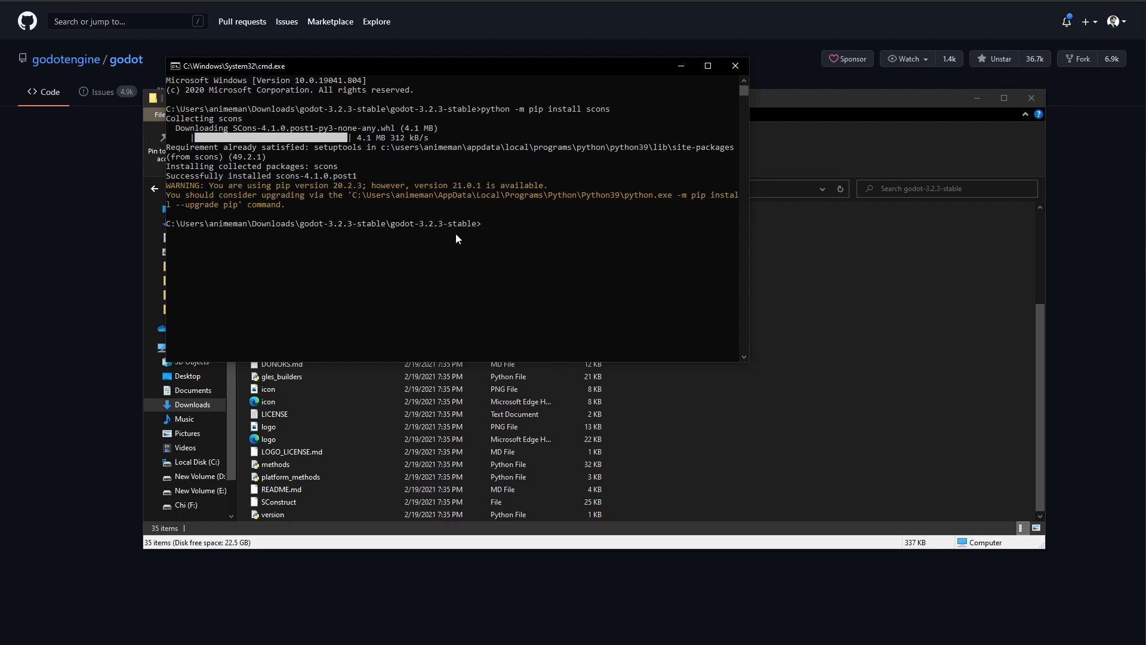
Run scons without arguments in the source folder to test platform detection, and interrupt the build
{"action": "type", "text": "scons"}
{"action": "key", "text": "Return"}
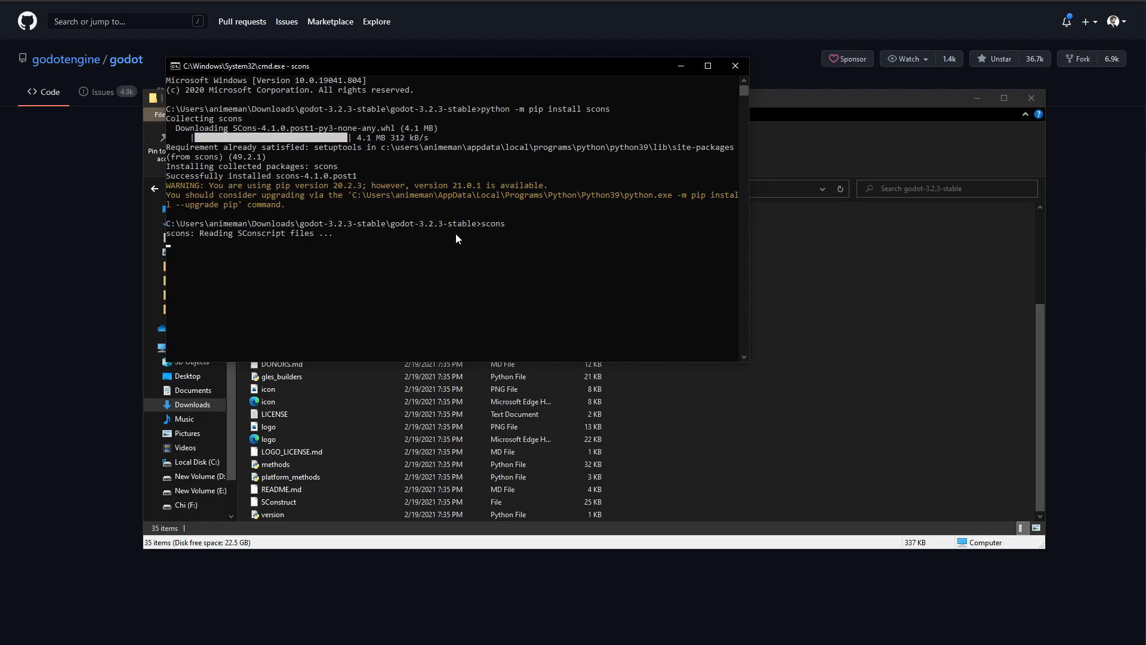
{"action": "left_click_drag", "start_coordinate": [359, 245], "coordinate": [145, 230]}
{"action": "left_click", "coordinate": [336, 265]}
{"action": "key", "text": "ctrl+x"}
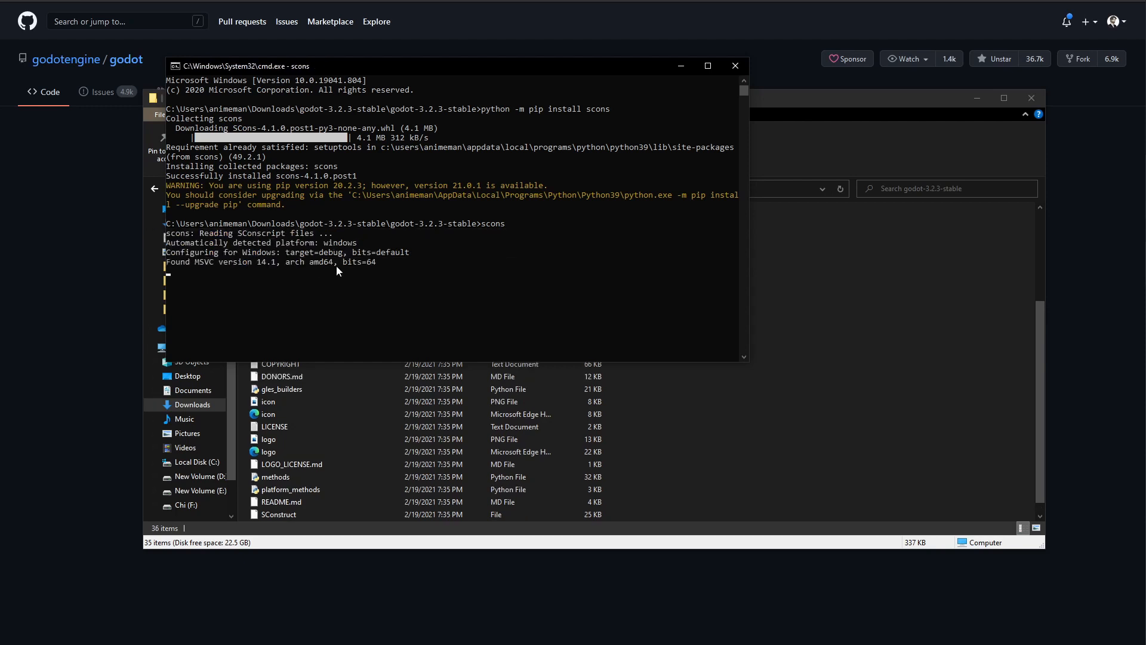
{"action": "key", "text": "ctrl+c"}
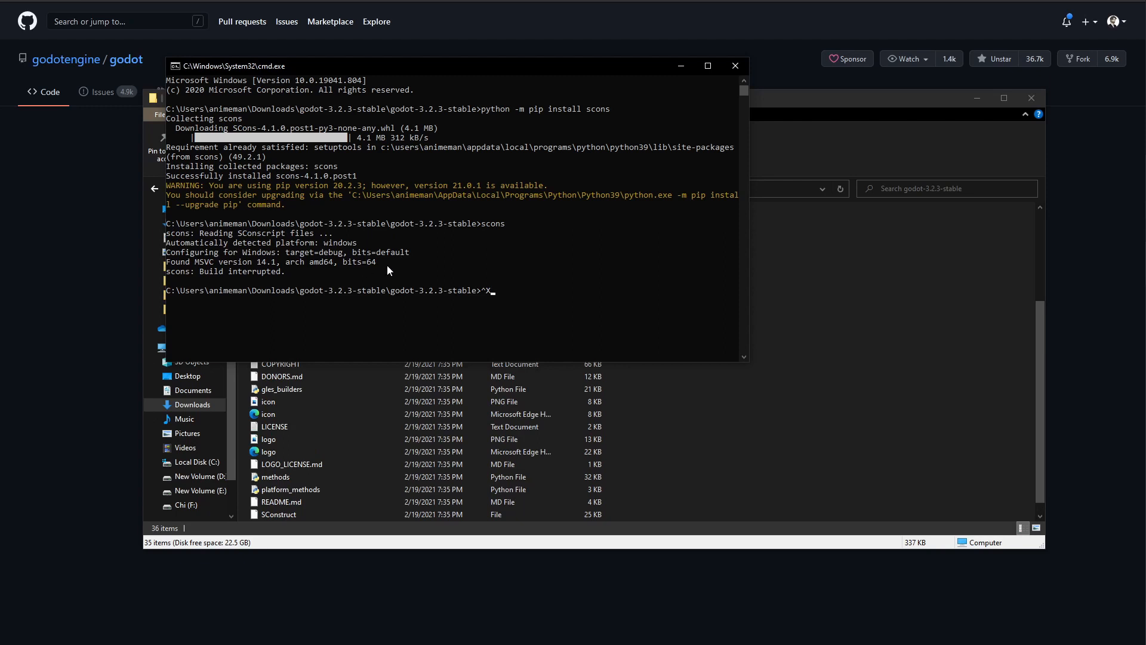
{"action": "key", "text": "BackSpace"}
Enter the build command "scons platform=windows tools=no target=release bits=64" and widen the command prompt window to fit it
{"action": "left_click", "coordinate": [479, 251]}
{"action": "type", "text": "scons platf"}
{"action": "type", "text": "orm"}
{"action": "type", "text": "-"}
{"action": "type", "text": "=windows too"}
{"action": "type", "text": "ls"}
{"action": "type", "text": "=no th"}
{"action": "key", "text": "BackSpace"}
{"action": "type", "text": "arg"}
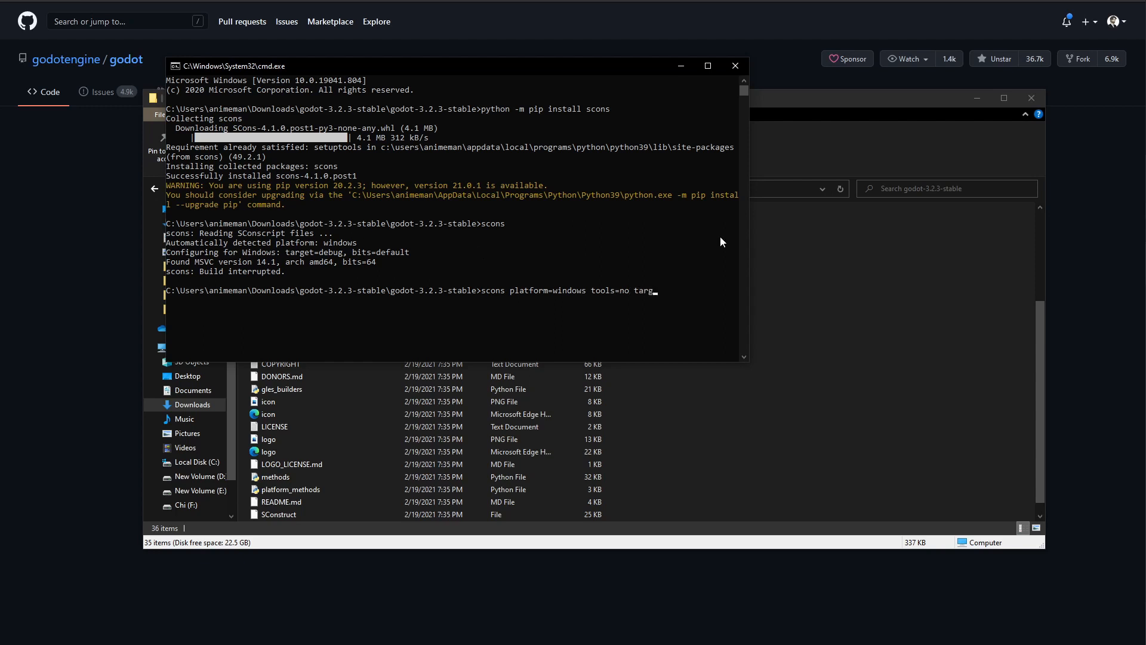
{"action": "type", "text": "et=release bits=64"}
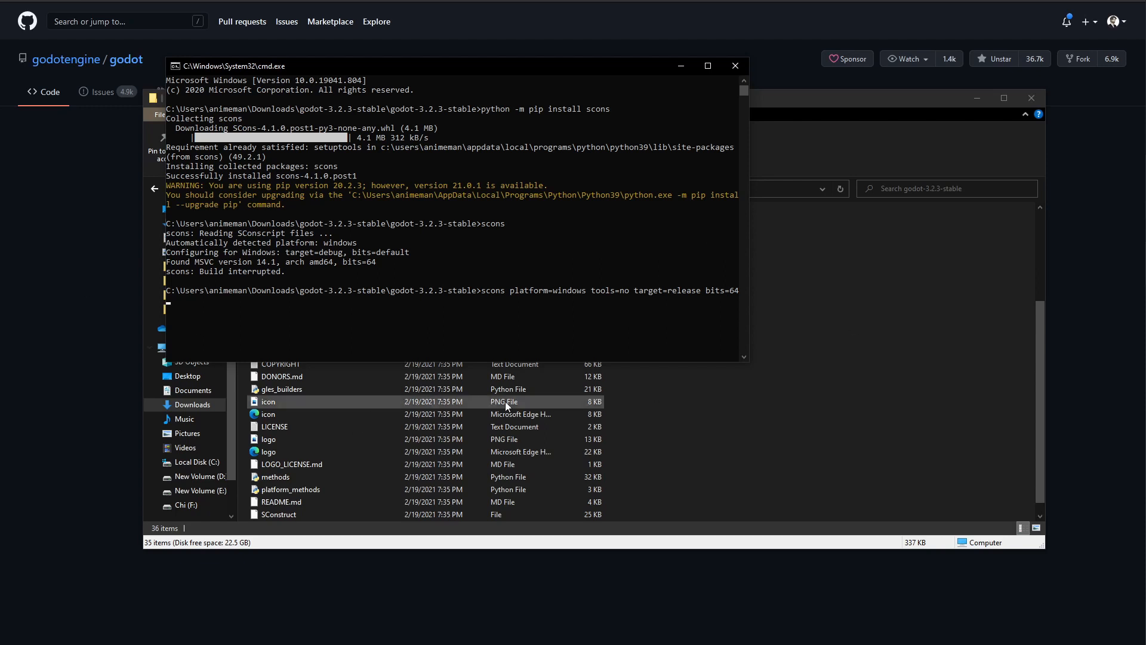
{"action": "left_click_drag", "start_coordinate": [750, 320], "coordinate": [791, 320]}
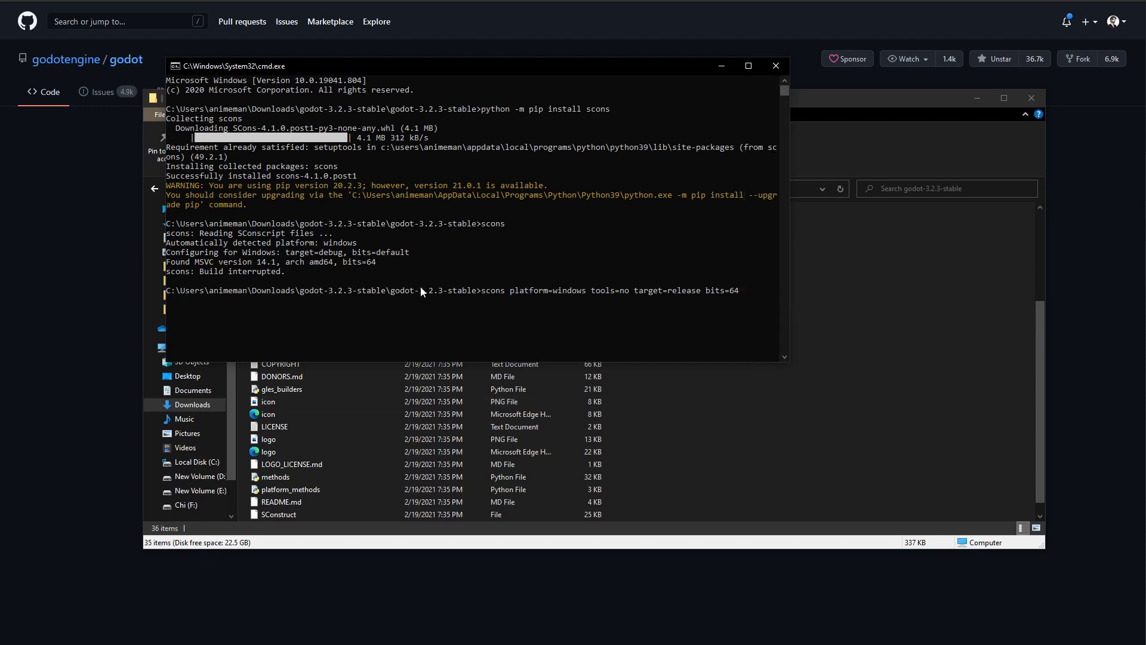
Review the build command's arguments, append "-j 6" and run the release template build
{"action": "double_click", "coordinate": [486, 293]}
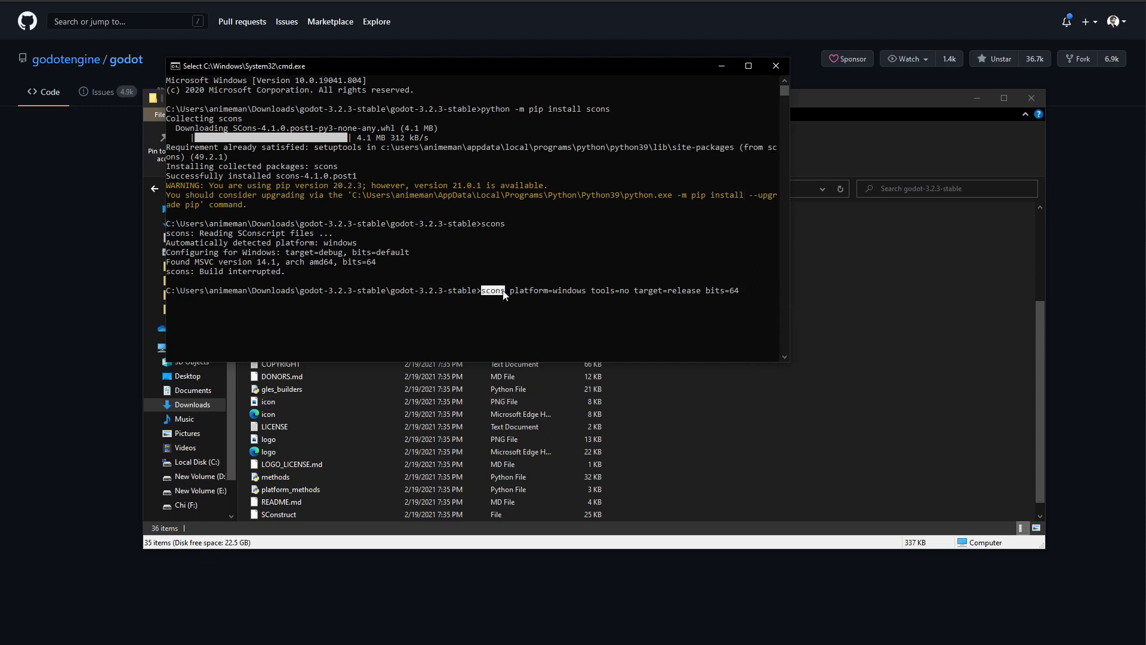
{"action": "left_click_drag", "start_coordinate": [511, 292], "coordinate": [630, 293]}
{"action": "left_click_drag", "start_coordinate": [703, 292], "coordinate": [638, 299]}
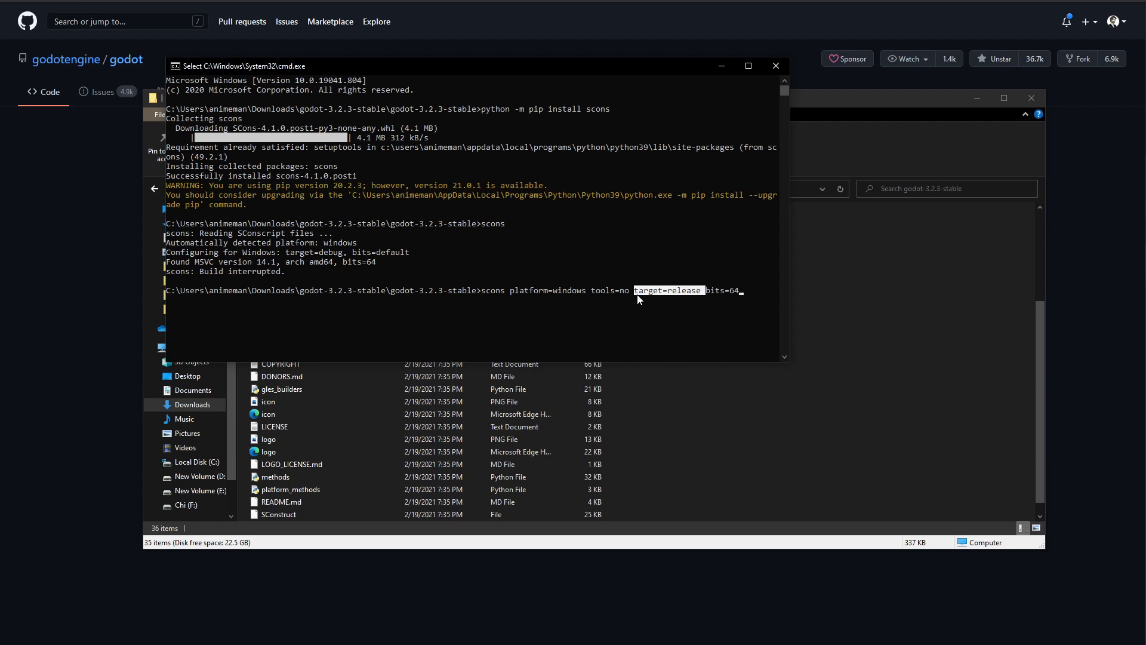
{"action": "right_click", "coordinate": [665, 321]}
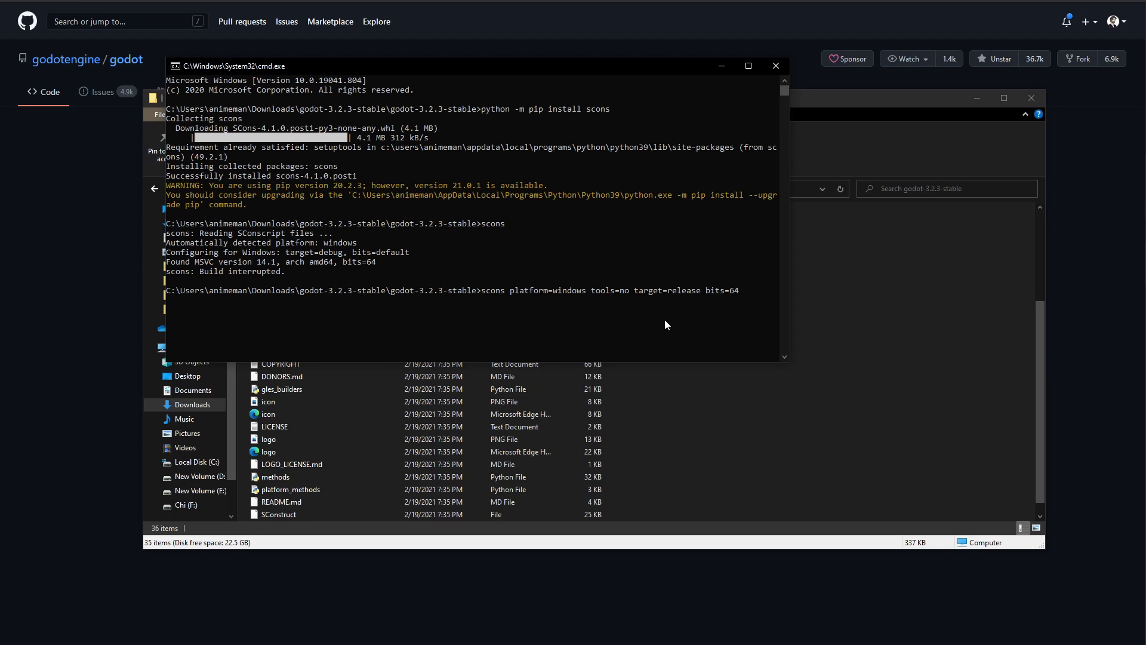
{"action": "type", "text": "-j 8"}
{"action": "key", "text": "BackSpace"}
{"action": "type", "text": "6"}
{"action": "key", "text": "Return"}
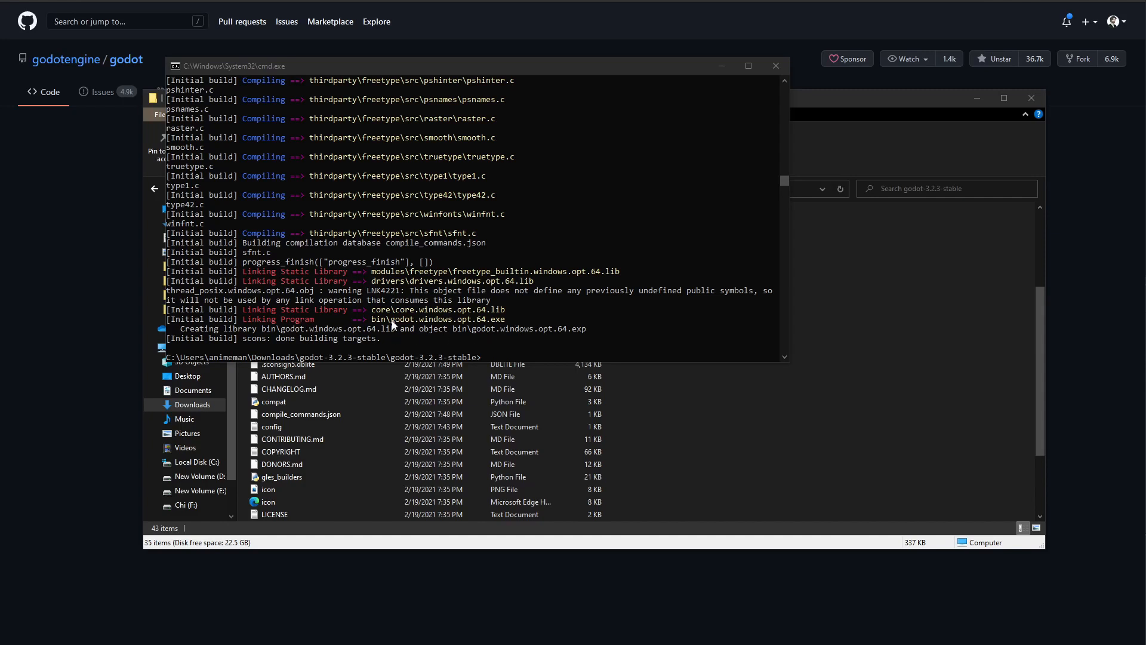
Review the linked files in the build output and select the godot.windows.opt.64 application in the source's bin folder
{"action": "left_click", "coordinate": [465, 323]}
{"action": "left_click_drag", "start_coordinate": [520, 319], "coordinate": [231, 319]}
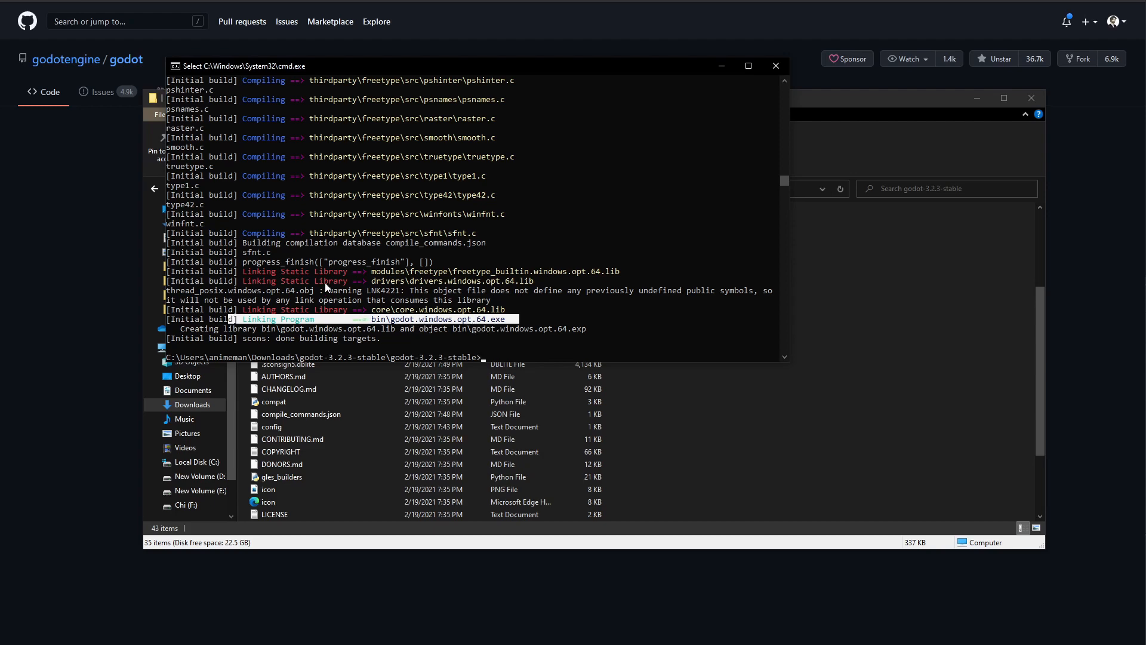
{"action": "left_click_drag", "start_coordinate": [383, 281], "coordinate": [600, 272]}
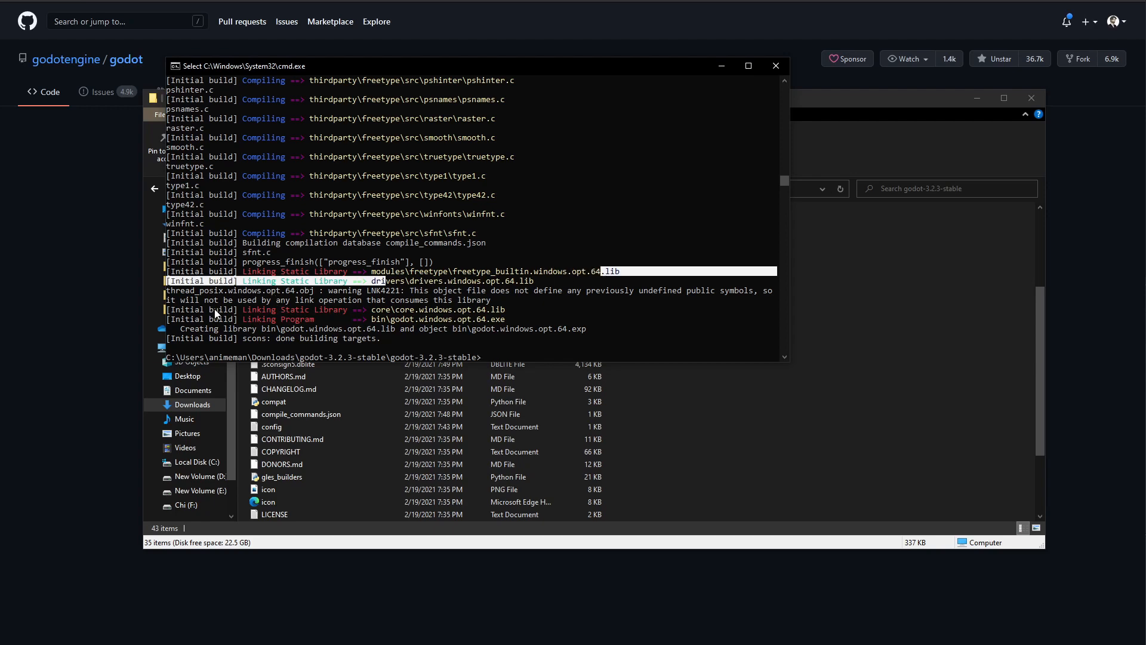
{"action": "left_click_drag", "start_coordinate": [381, 314], "coordinate": [514, 311]}
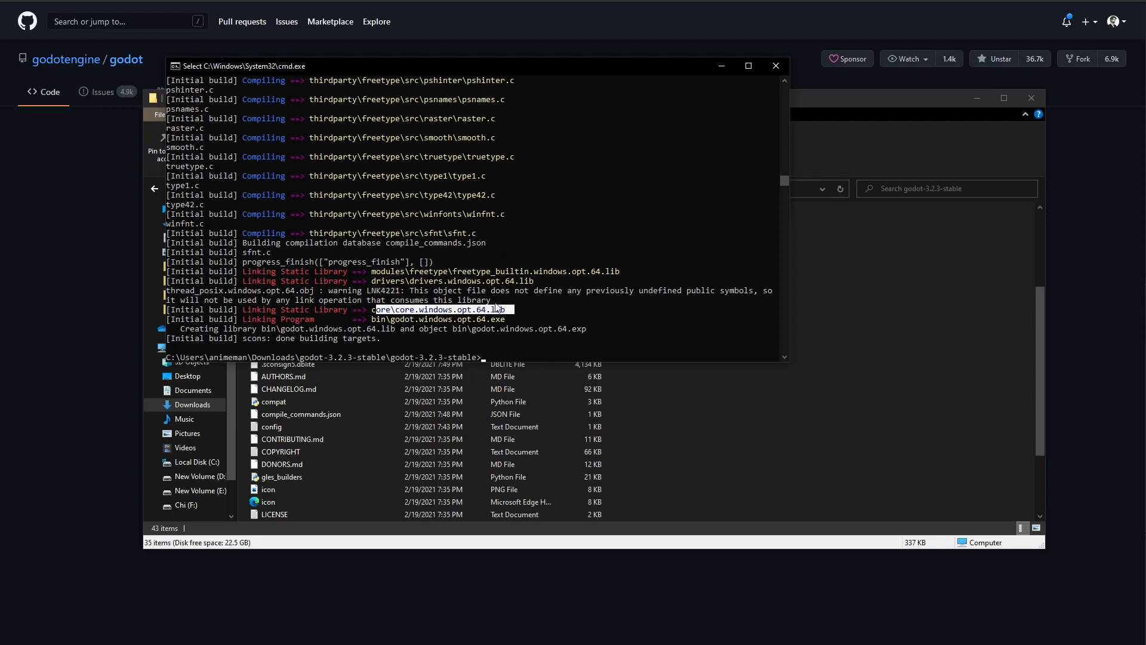
{"action": "left_click_drag", "start_coordinate": [512, 320], "coordinate": [365, 321]}
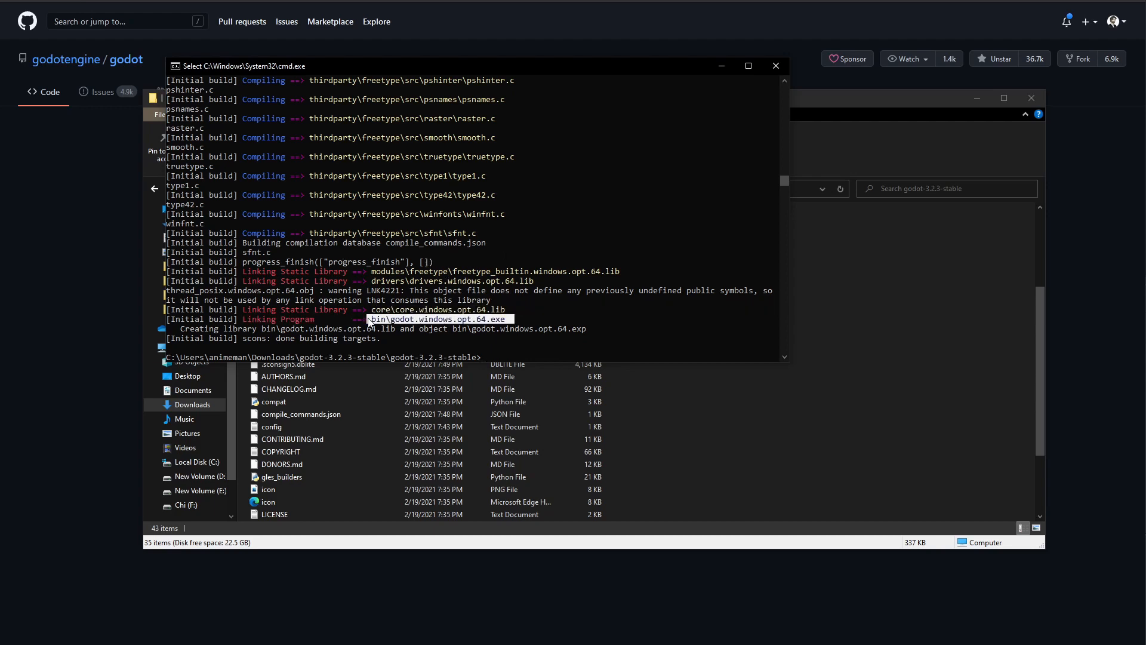
{"action": "left_click", "coordinate": [731, 393]}
{"action": "scroll", "coordinate": [305, 290], "scroll_direction": "up", "scroll_amount": 4}
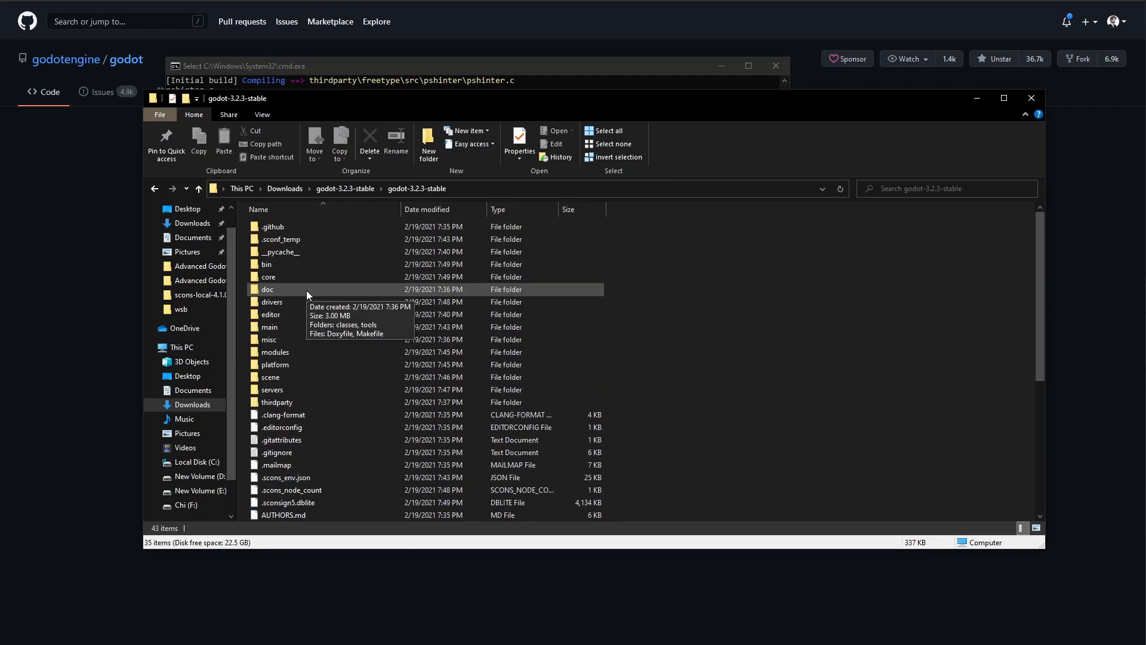
{"action": "double_click", "coordinate": [282, 268]}
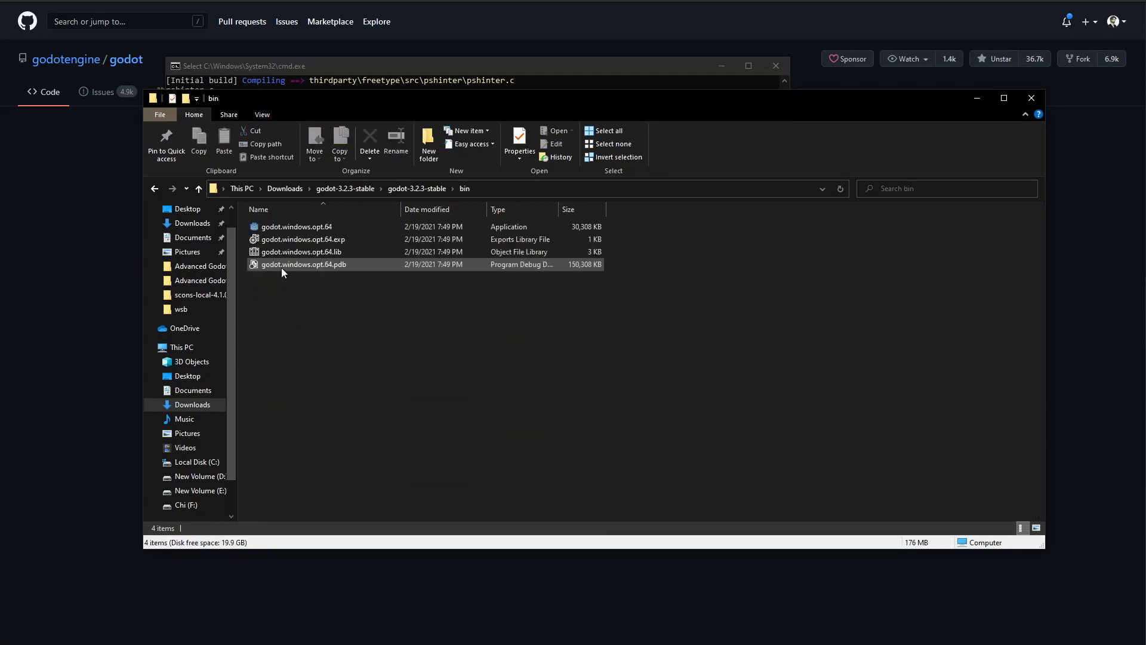
{"action": "left_click", "coordinate": [331, 228]}
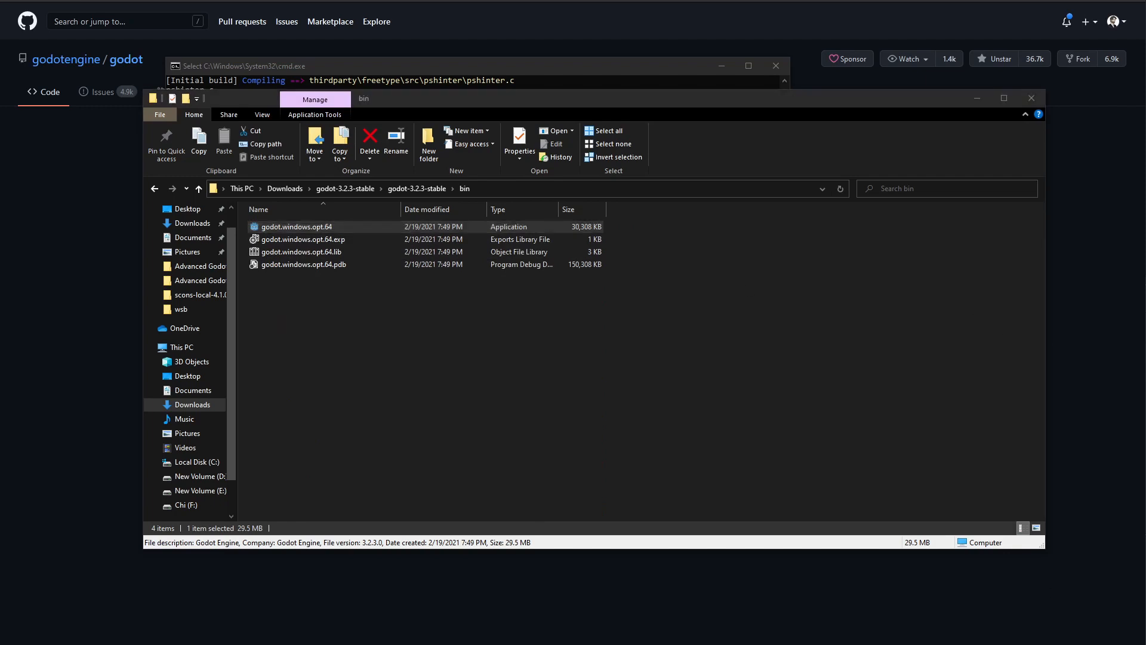
Open a new File Explorer window and go to the user's profile folder under Users on Local Disk (C:)
{"action": "key", "text": "super+e"}
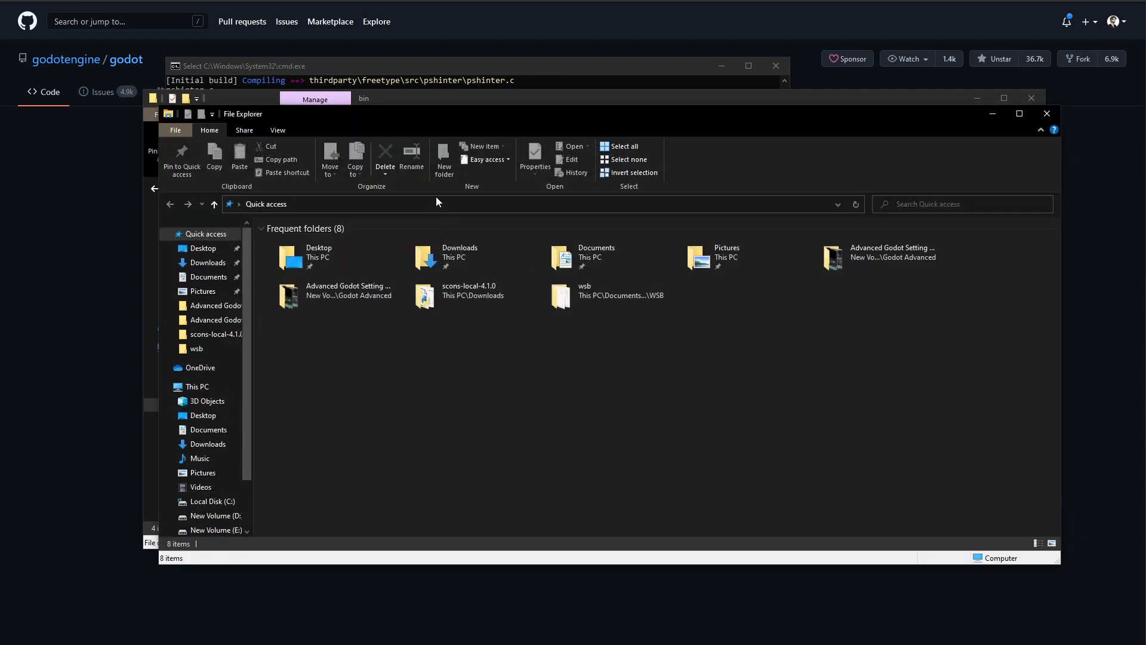
{"action": "scroll", "coordinate": [233, 425], "scroll_direction": "down", "scroll_amount": 2}
{"action": "left_click", "coordinate": [212, 434]}
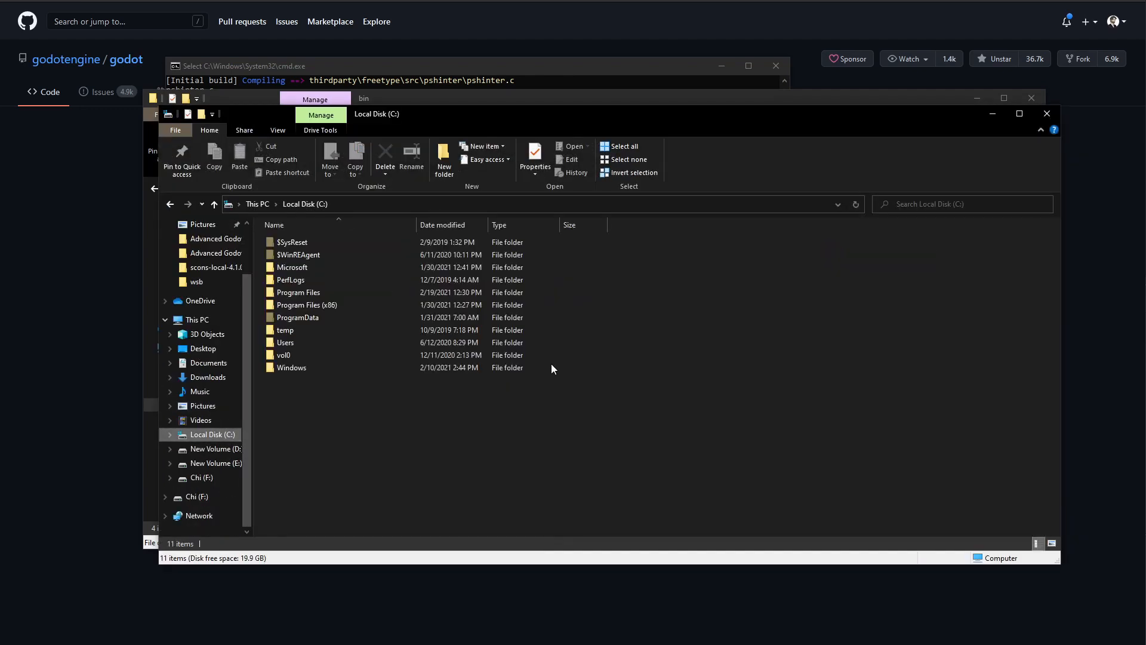
{"action": "double_click", "coordinate": [318, 337]}
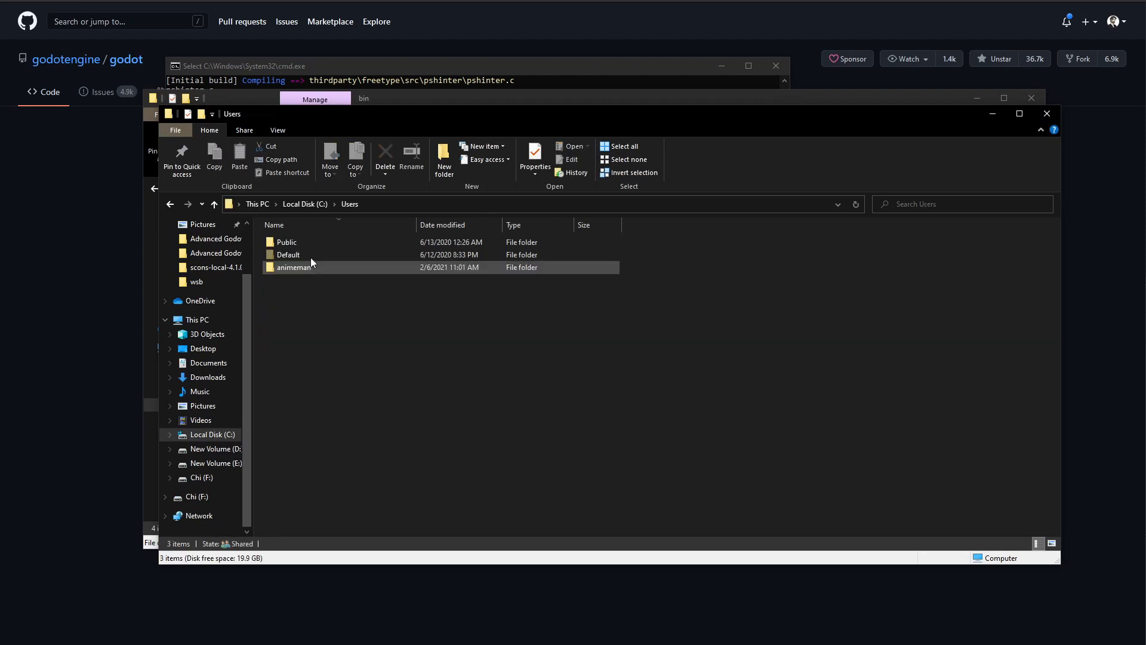
{"action": "double_click", "coordinate": [304, 242]}
{"action": "left_click", "coordinate": [349, 204]}
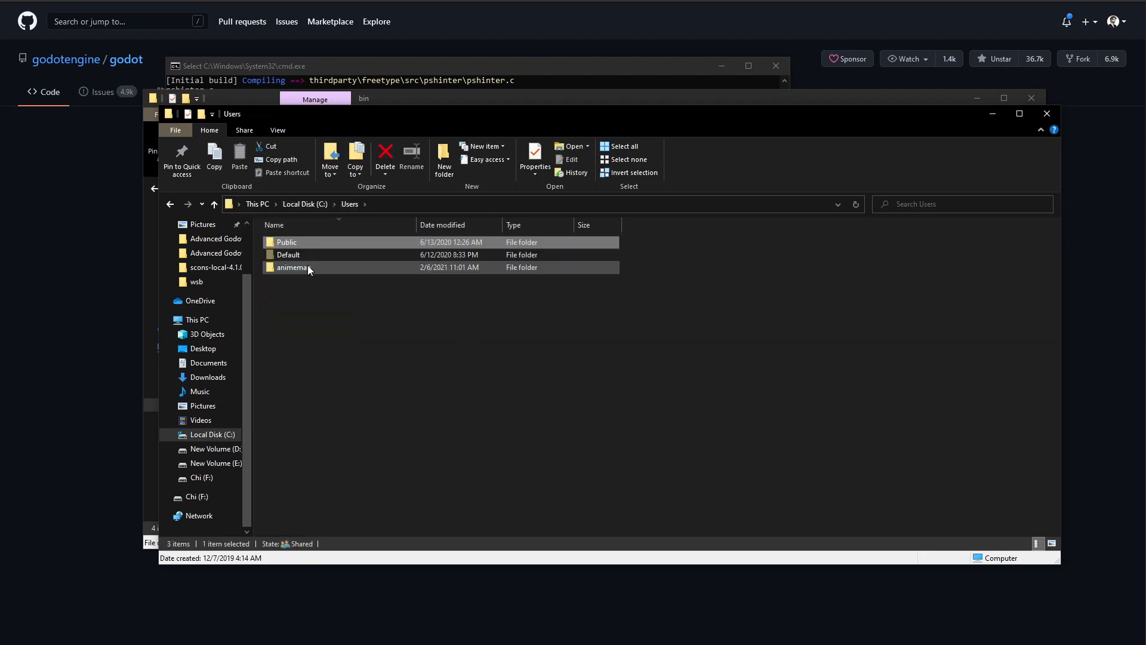
{"action": "double_click", "coordinate": [307, 266]}
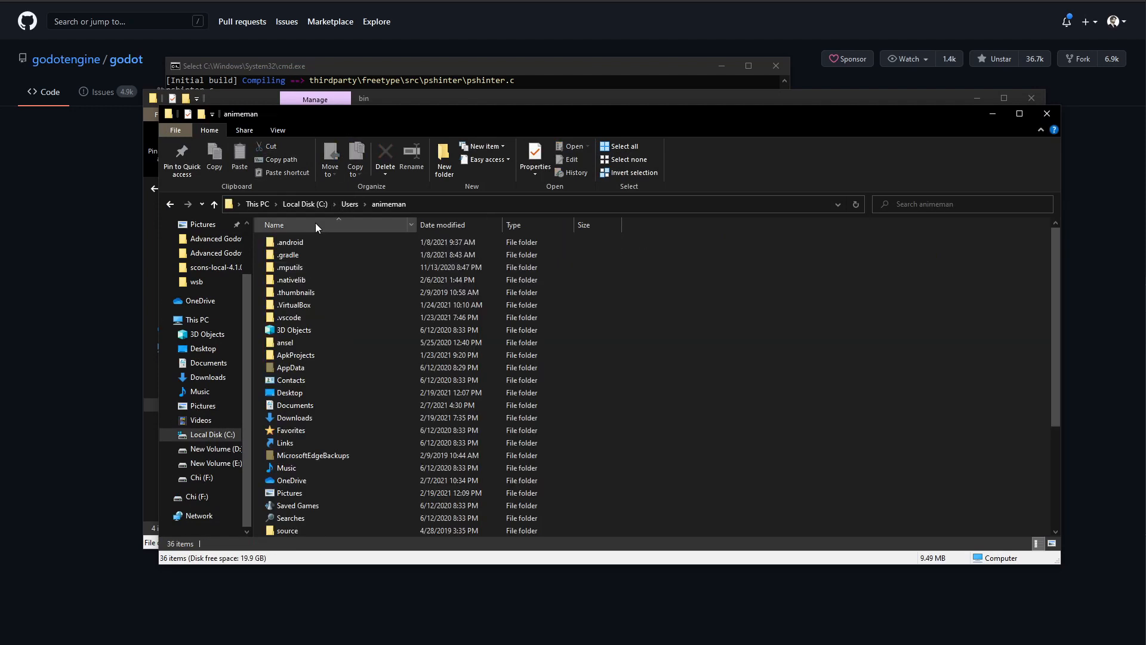
Go to the AppData\Roaming\Godot\templates folder inside the user's profile folder
{"action": "double_click", "coordinate": [306, 366]}
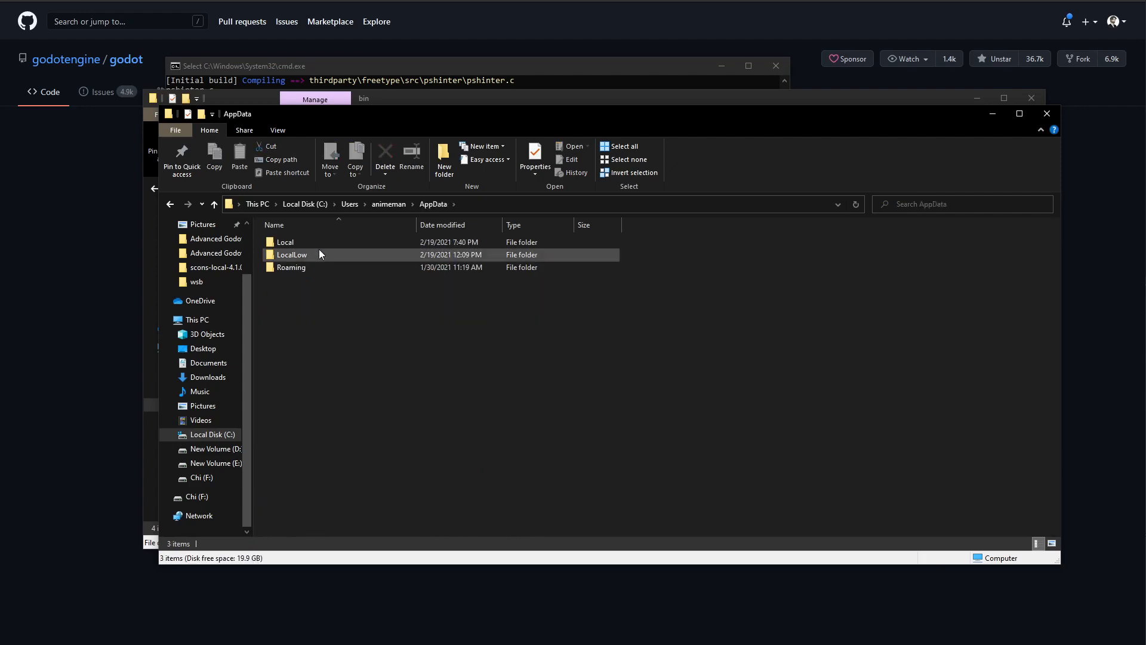
{"action": "double_click", "coordinate": [310, 269]}
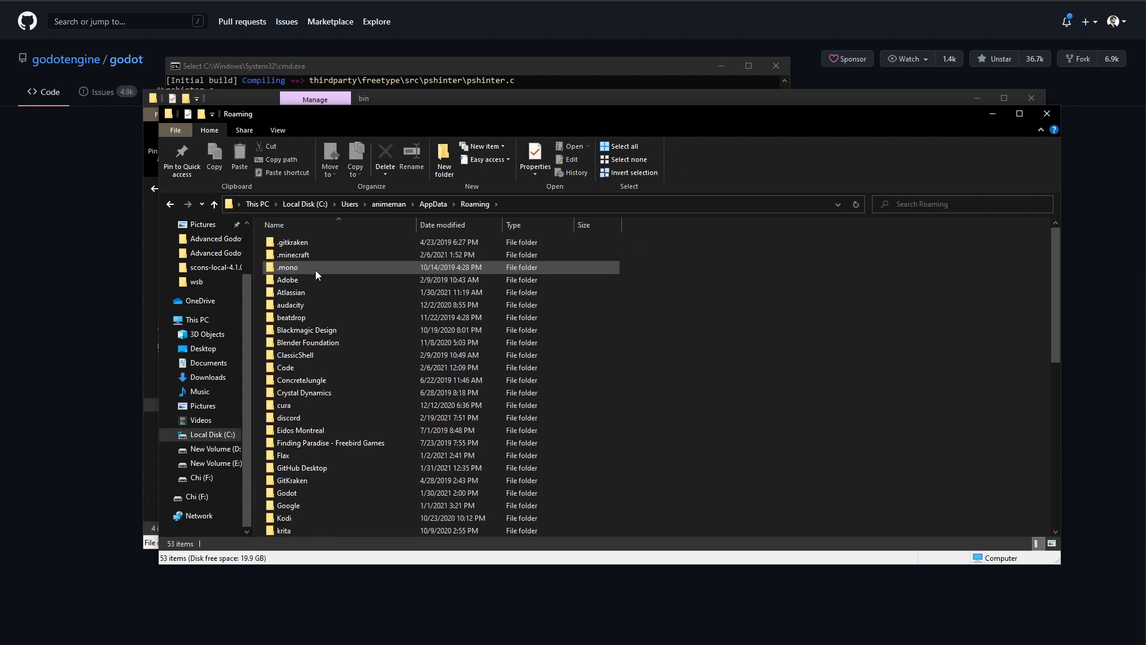
{"action": "scroll", "coordinate": [303, 359], "scroll_direction": "down", "scroll_amount": 2}
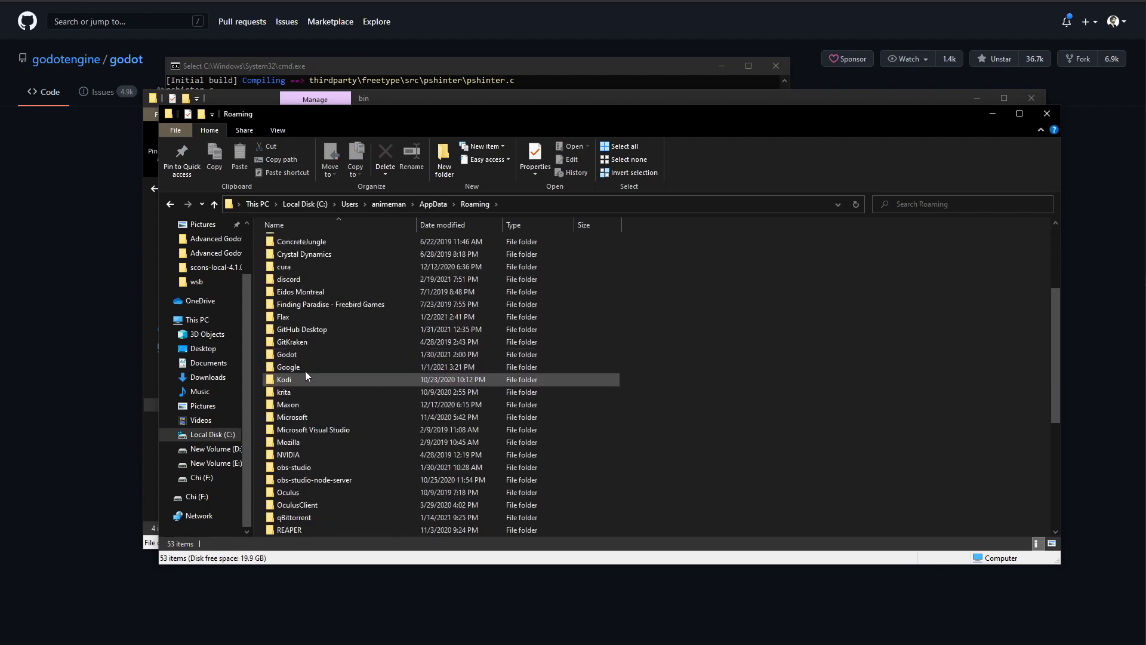
{"action": "double_click", "coordinate": [299, 358]}
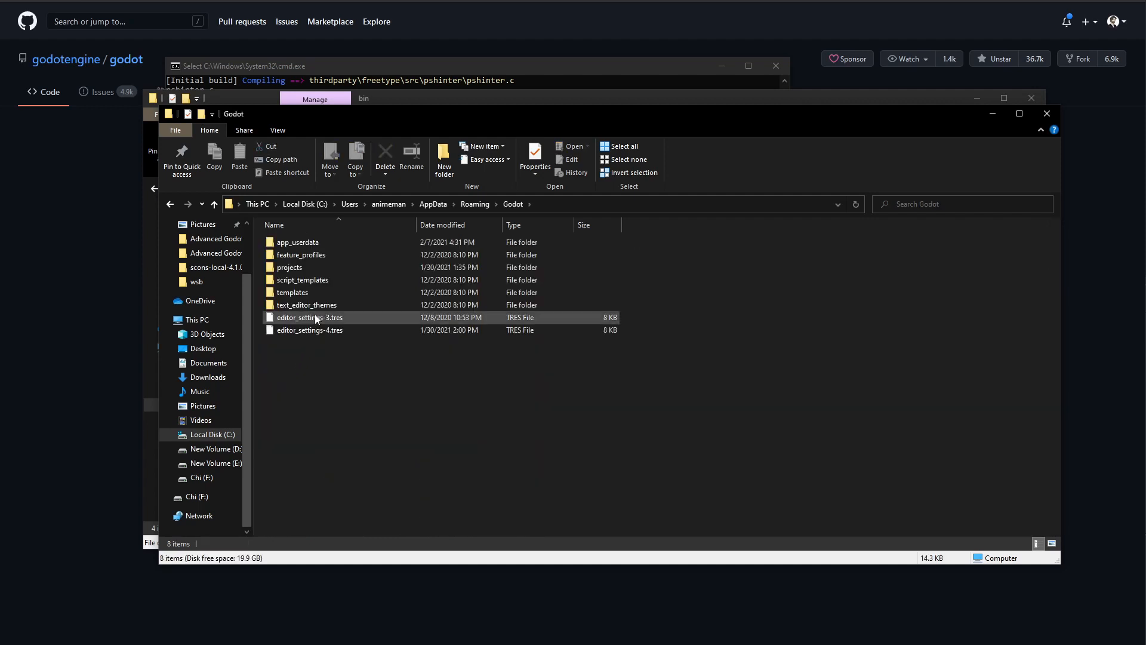
{"action": "double_click", "coordinate": [307, 292]}
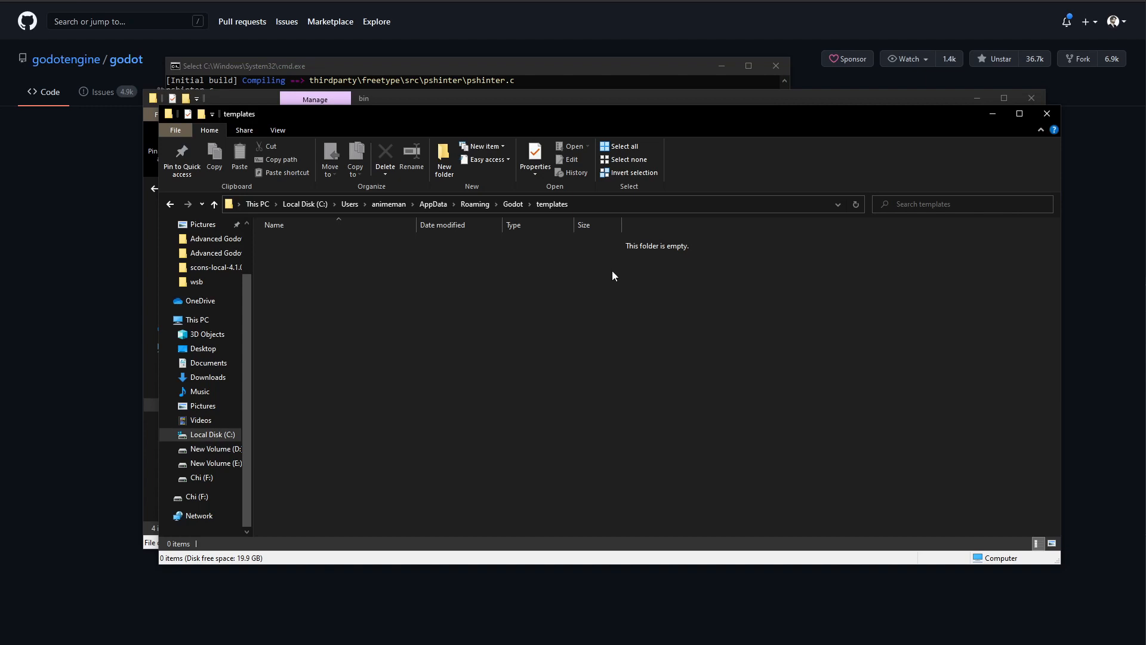
Create a folder named 3.2.3 inside the templates folder and open it
{"action": "right_click", "coordinate": [518, 273]}
{"action": "mouse_move", "coordinate": [554, 431]}
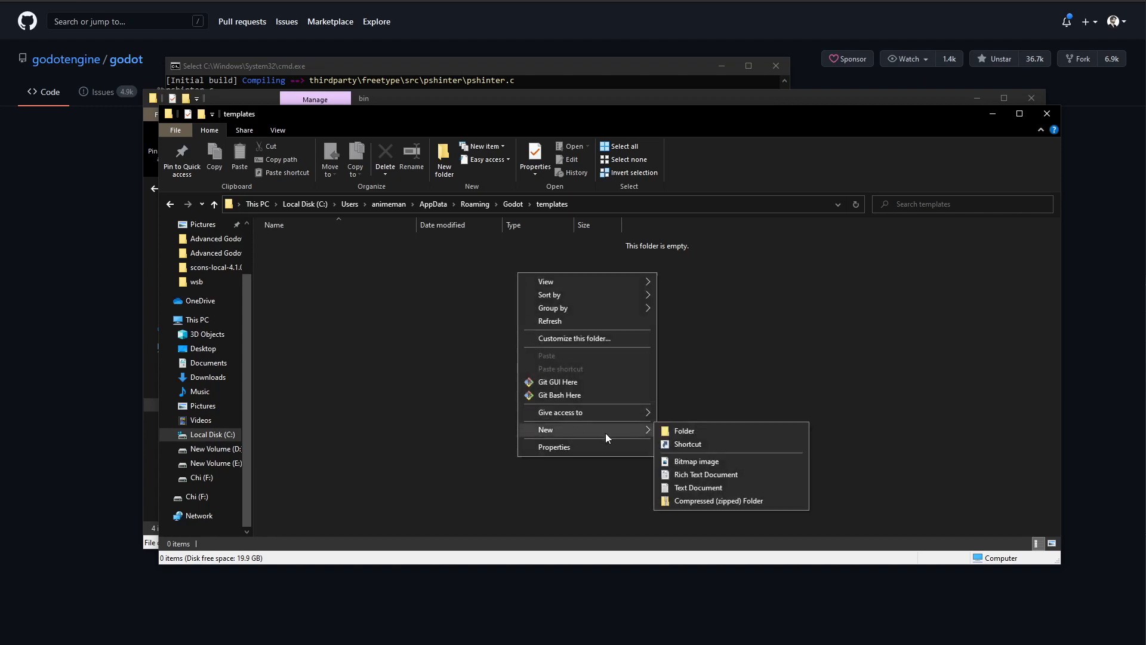
{"action": "left_click", "coordinate": [717, 434]}
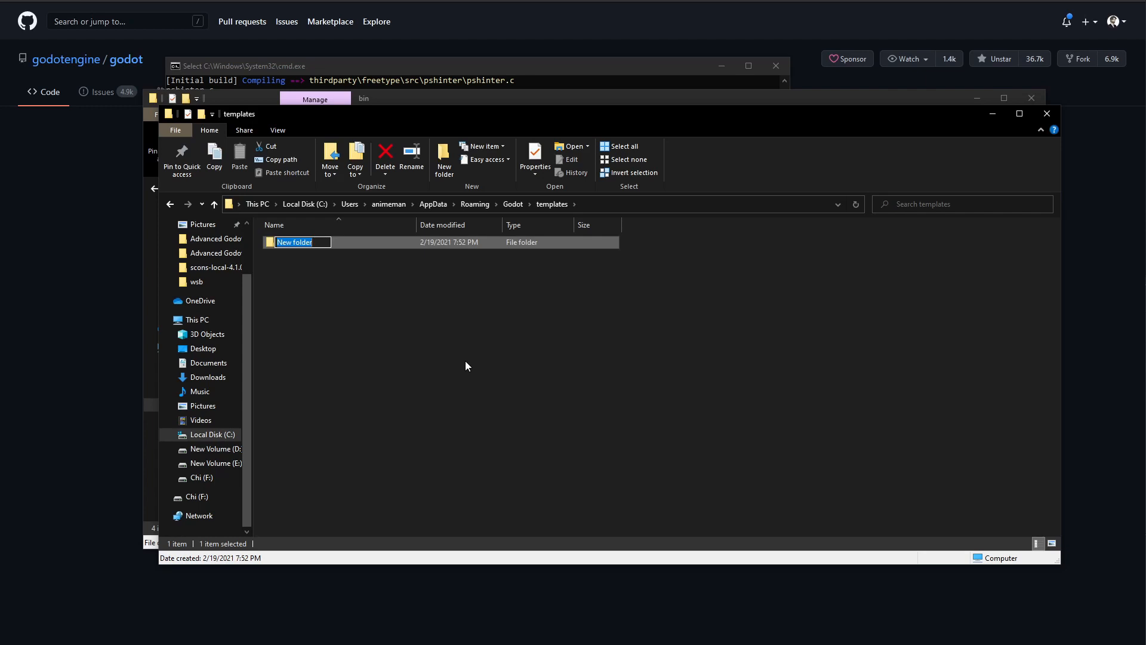
{"action": "type", "text": "3.2.3"}
{"action": "key", "text": "Return"}
{"action": "key", "text": "Return"}
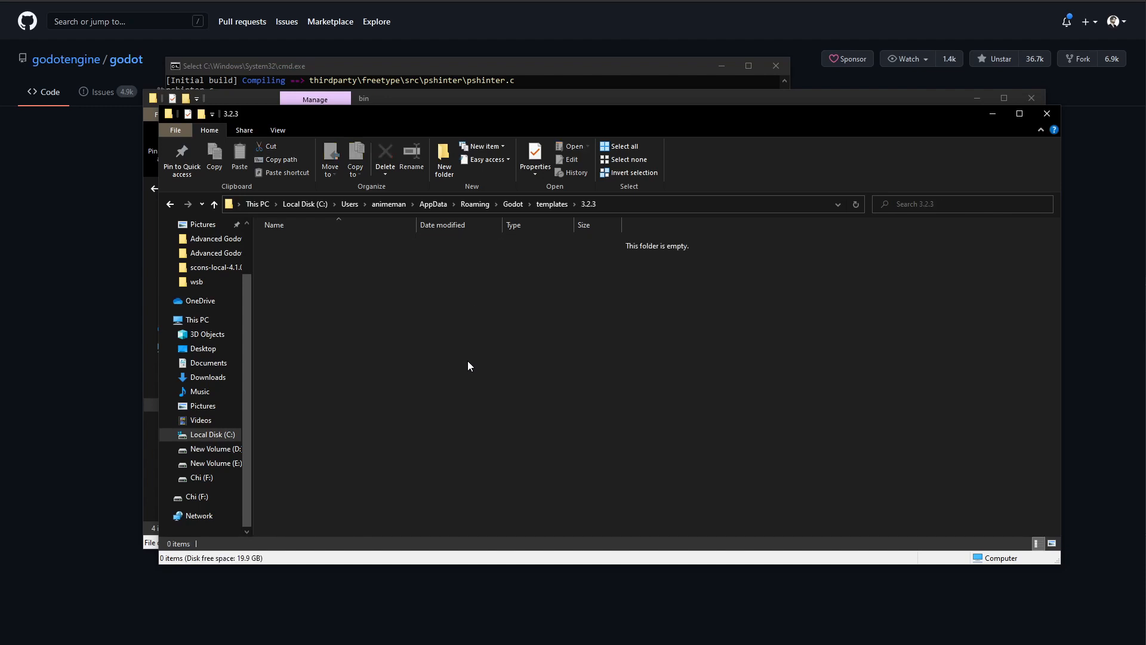
Rename the compiled godot.windows.opt.64 application in the source's bin folder to windows_64_release
{"action": "left_click", "coordinate": [404, 99]}
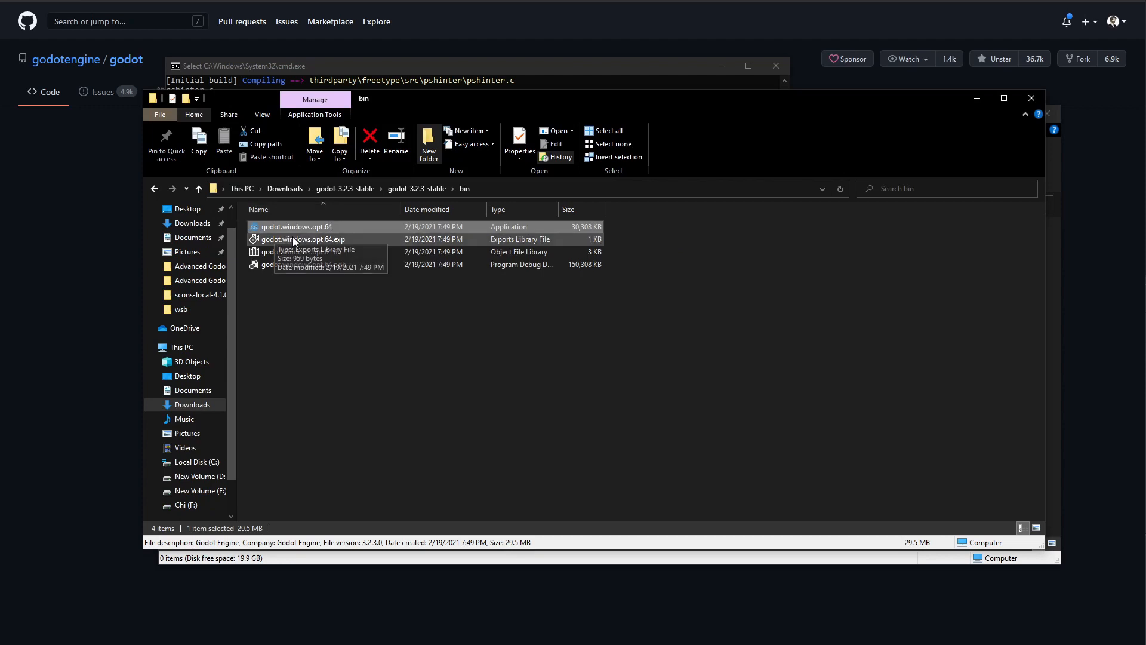
{"action": "key", "text": "F2"}
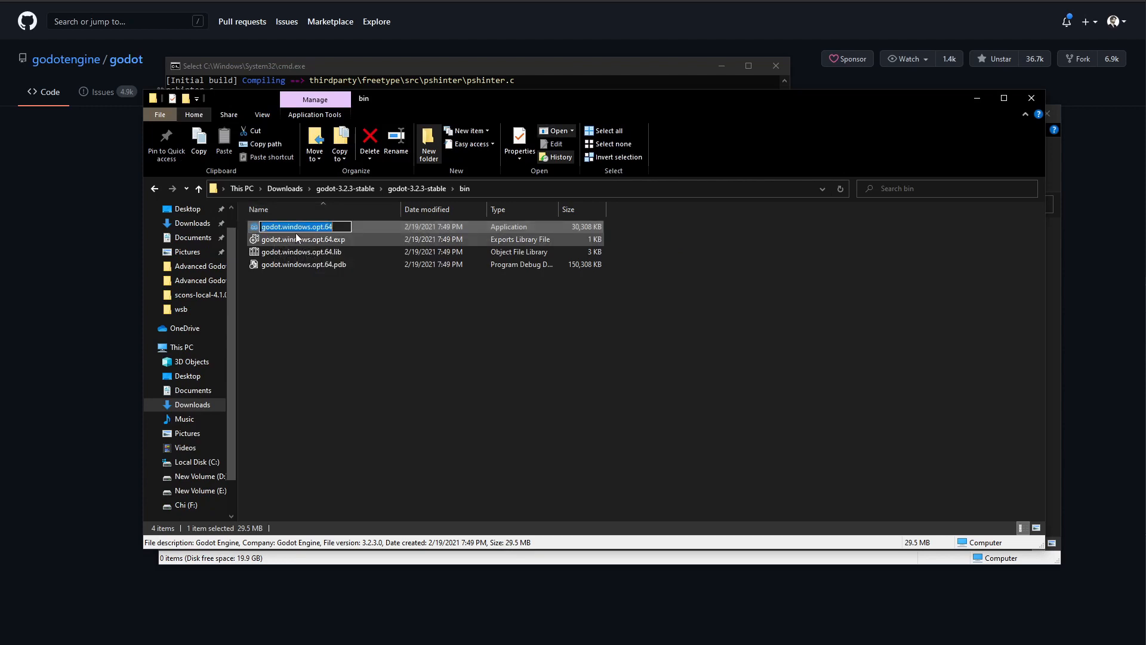
{"action": "key", "text": "End"}
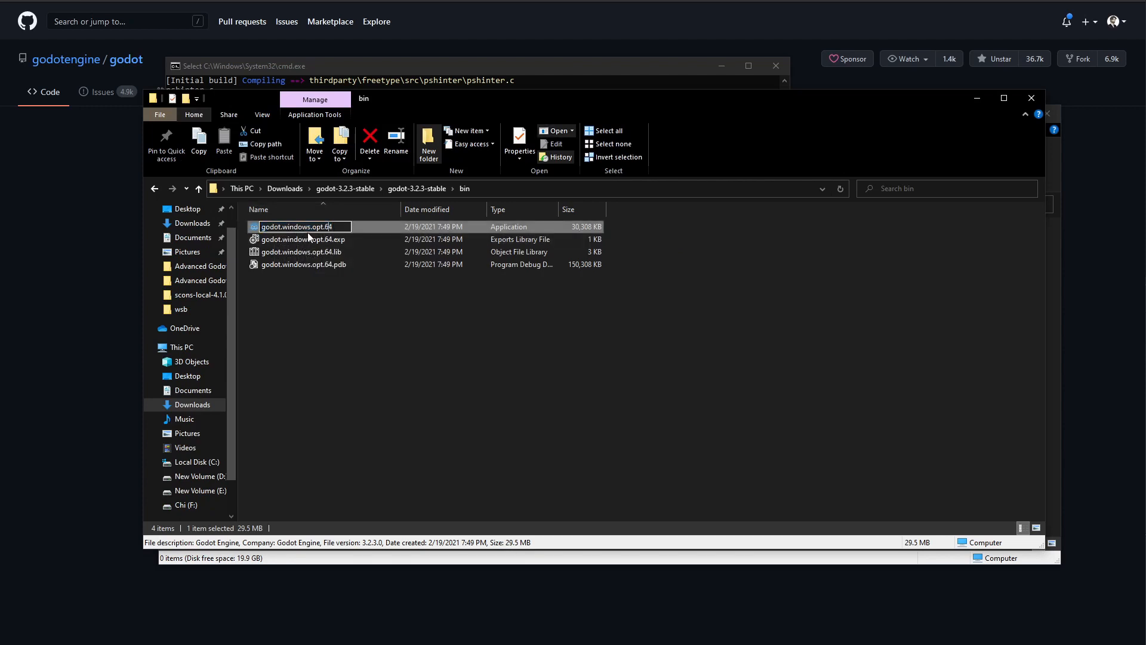
{"action": "key", "text": "BackSpace"}
{"action": "key", "text": "BackSpace"}
{"action": "key", "text": "BackSpace"}
{"action": "key", "text": "BackSpace"}
{"action": "key", "text": "BackSpace"}
{"action": "key", "text": "BackSpace"}
{"action": "key", "text": "BackSpace"}
{"action": "key", "text": "BackSpace"}
{"action": "key", "text": "BackSpace"}
{"action": "key", "text": "BackSpace"}
{"action": "key", "text": "BackSpace"}
{"action": "key", "text": "BackSpace"}
{"action": "key", "text": "BackSpace"}
{"action": "key", "text": "BackSpace"}
{"action": "key", "text": "BackSpace"}
{"action": "key", "text": "BackSpace"}
{"action": "key", "text": "BackSpace"}
{"action": "key", "text": "BackSpace"}
{"action": "key", "text": "BackSpace"}
{"action": "key", "text": "BackSpace"}
{"action": "type", "text": "windo"}
{"action": "type", "text": "ws_64_release.exe"}
{"action": "key", "text": "BackSpace"}
{"action": "key", "text": "BackSpace"}
{"action": "key", "text": "BackSpace"}
{"action": "key", "text": "BackSpace"}
{"action": "key", "text": "Return"}
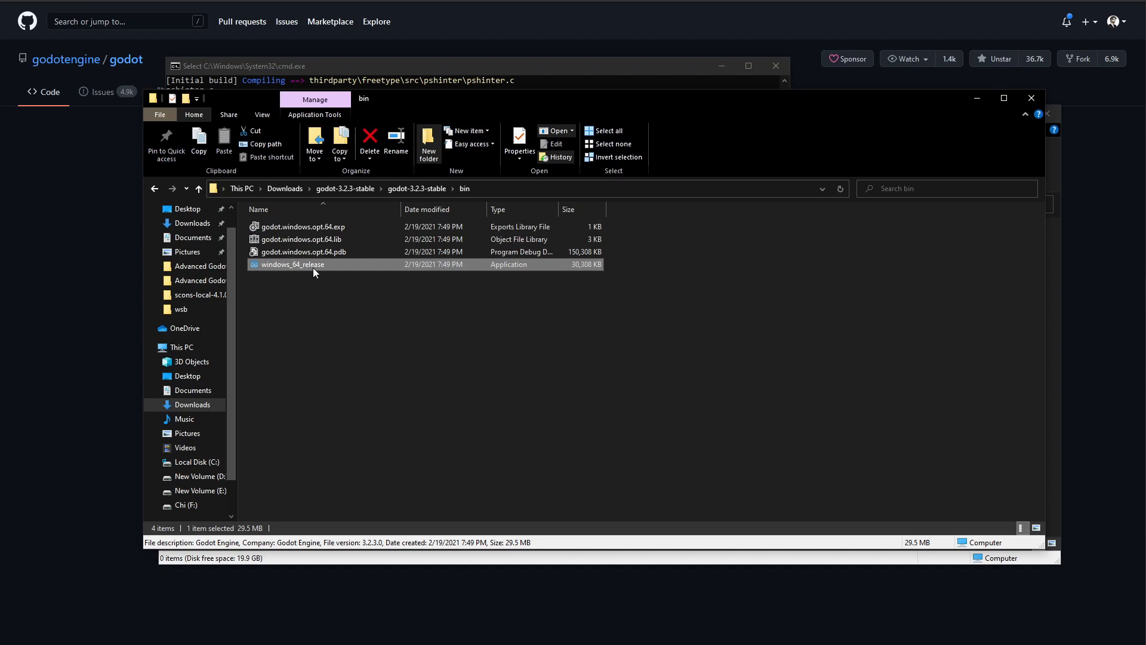
Paste a copy of the windows_64_release application into the templates\3.2.3 folder
{"action": "left_click", "coordinate": [415, 558]}
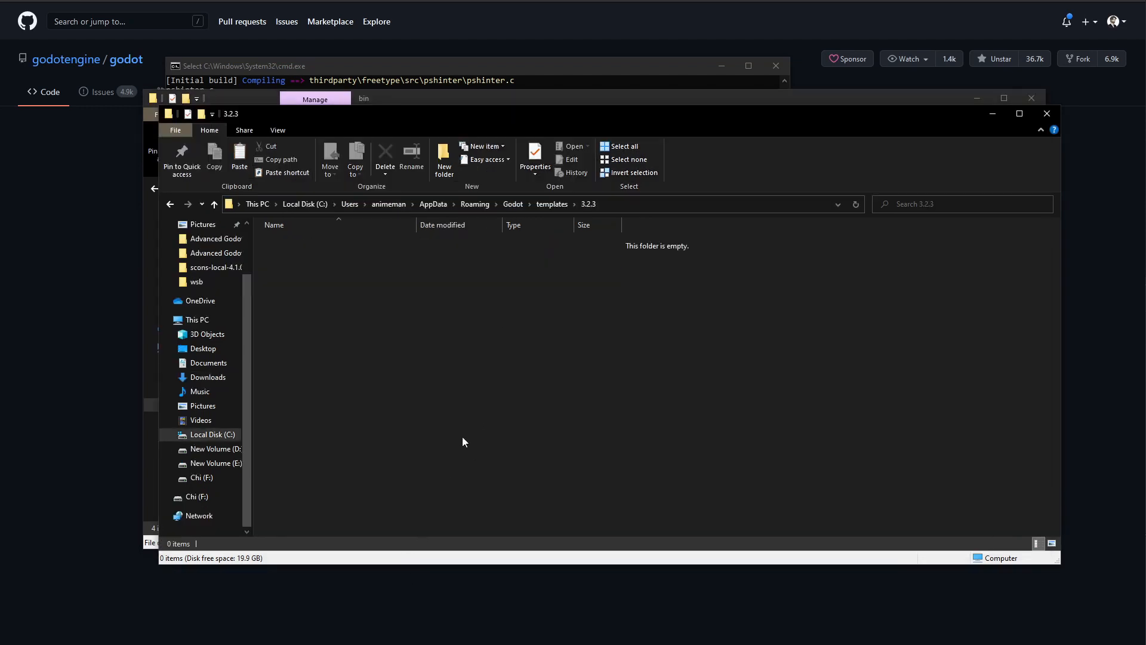
{"action": "key", "text": "ctrl+v"}
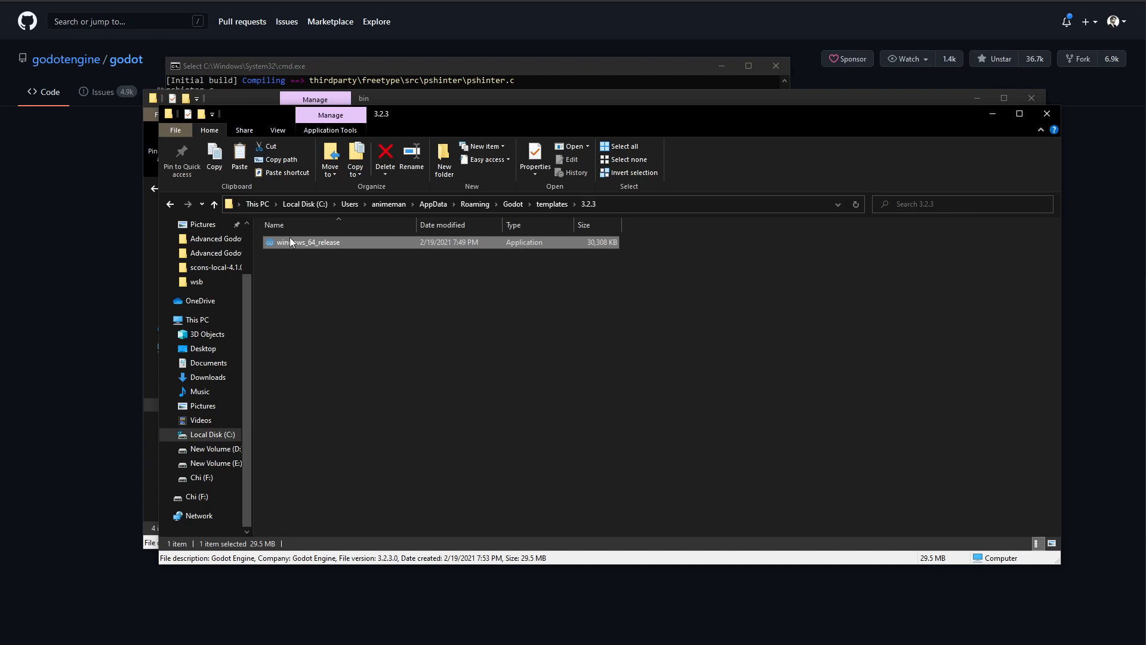
{"action": "left_click", "coordinate": [861, 372]}
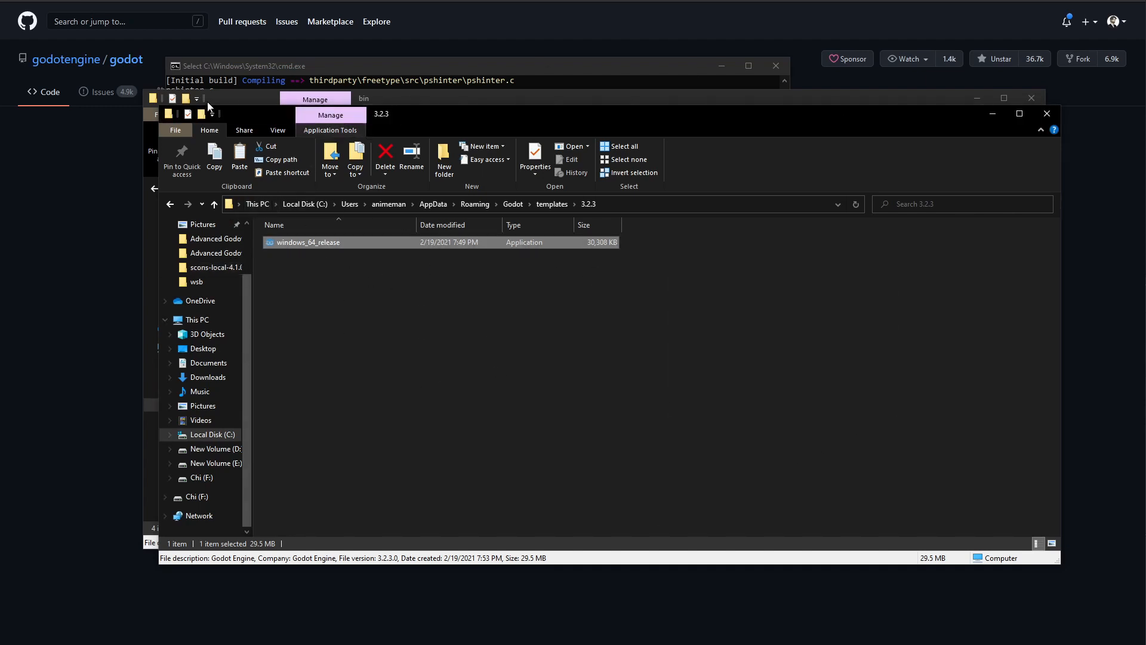
Switch to the Godot Project Manager and open the SqlDemo project stored in the Advanced-Godot-Setting-Up-SQLite-with-Godot-3.2 folder
{"action": "left_click", "coordinate": [260, 99]}
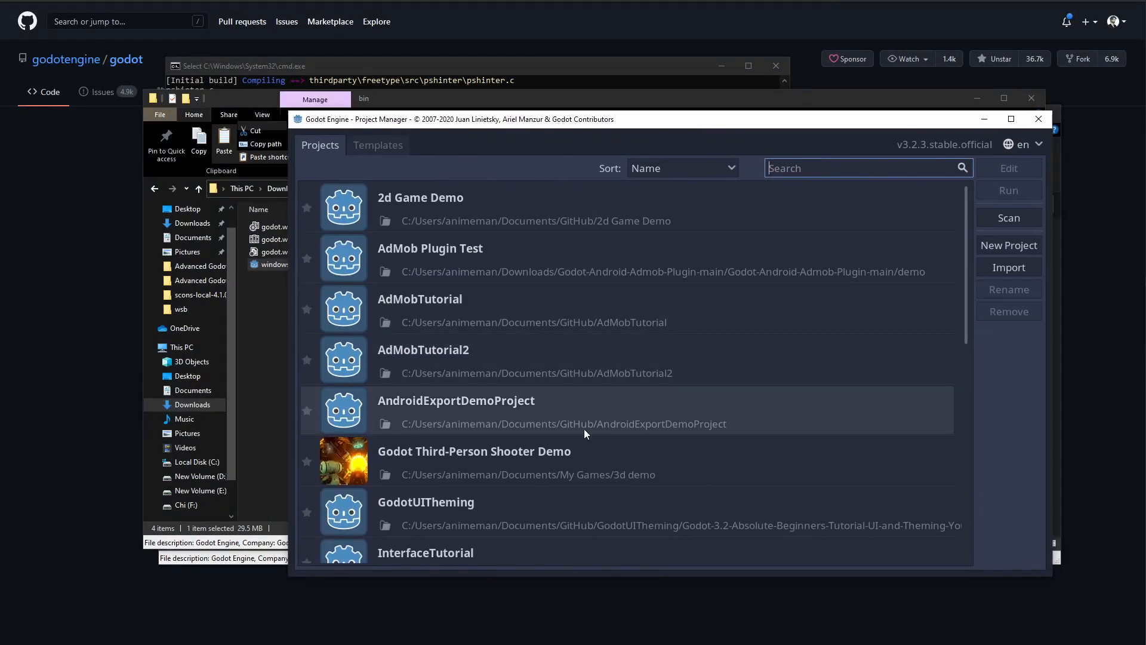
{"action": "scroll", "coordinate": [478, 420], "scroll_direction": "down", "scroll_amount": 1}
{"action": "scroll", "coordinate": [602, 409], "scroll_direction": "down", "scroll_amount": 9}
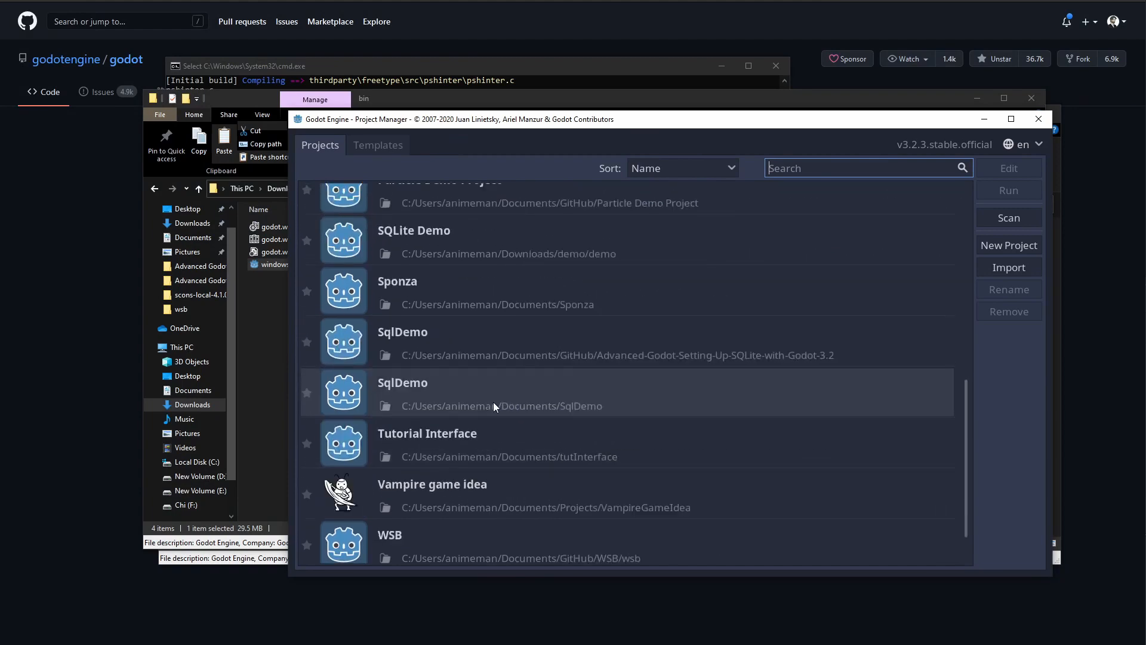
{"action": "scroll", "coordinate": [418, 317], "scroll_direction": "up", "scroll_amount": 1}
{"action": "left_click", "coordinate": [410, 288]}
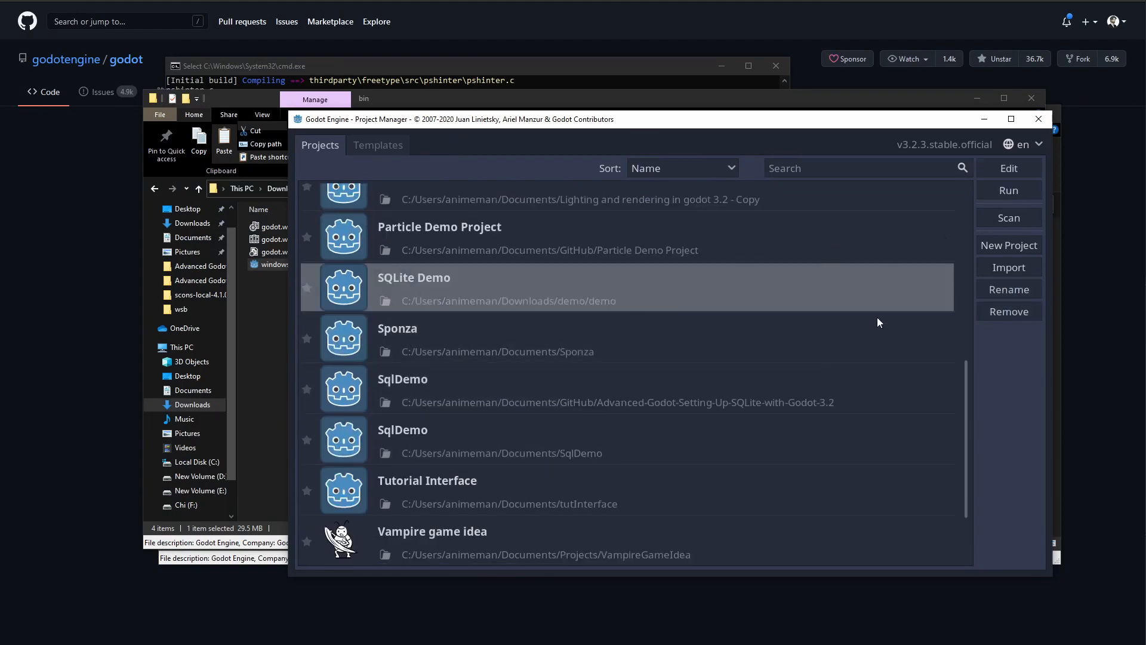
{"action": "double_click", "coordinate": [471, 289]}
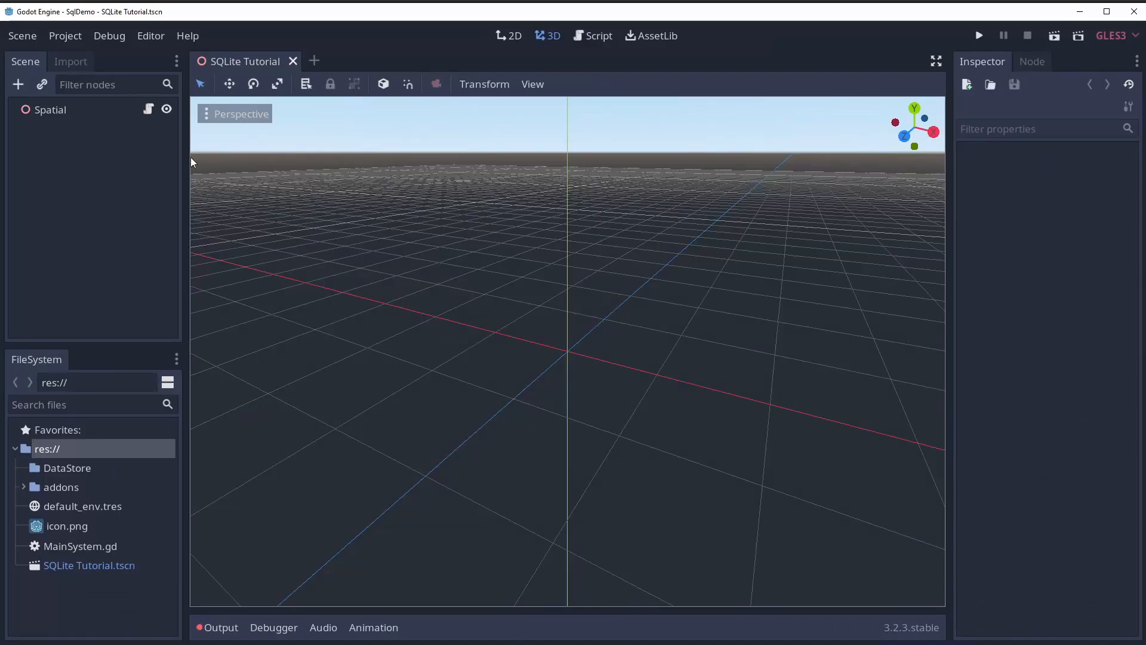
Add a Windows Desktop preset to the project's export settings
{"action": "left_click", "coordinate": [66, 36]}
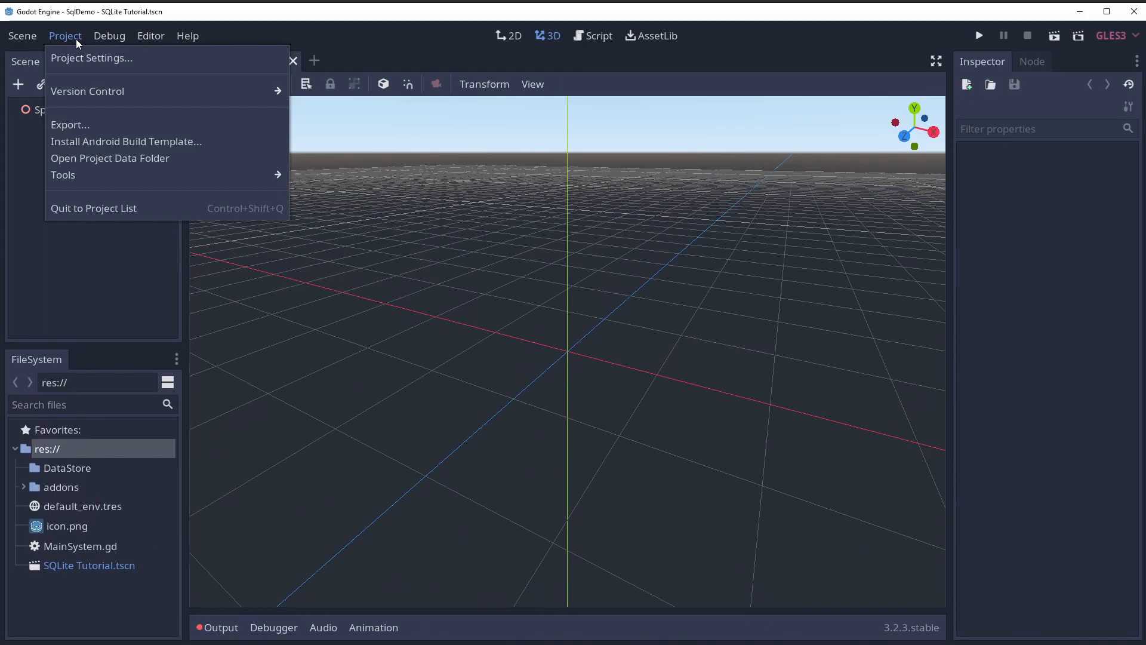
{"action": "left_click", "coordinate": [88, 122]}
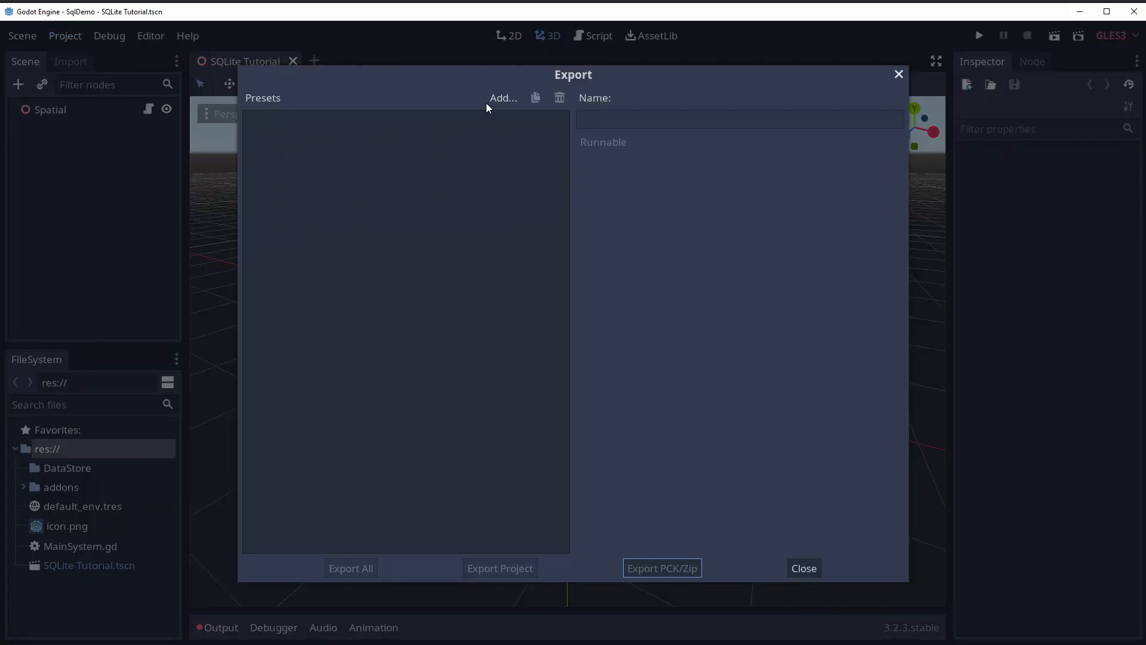
{"action": "left_click", "coordinate": [503, 98]}
{"action": "left_click", "coordinate": [531, 237]}
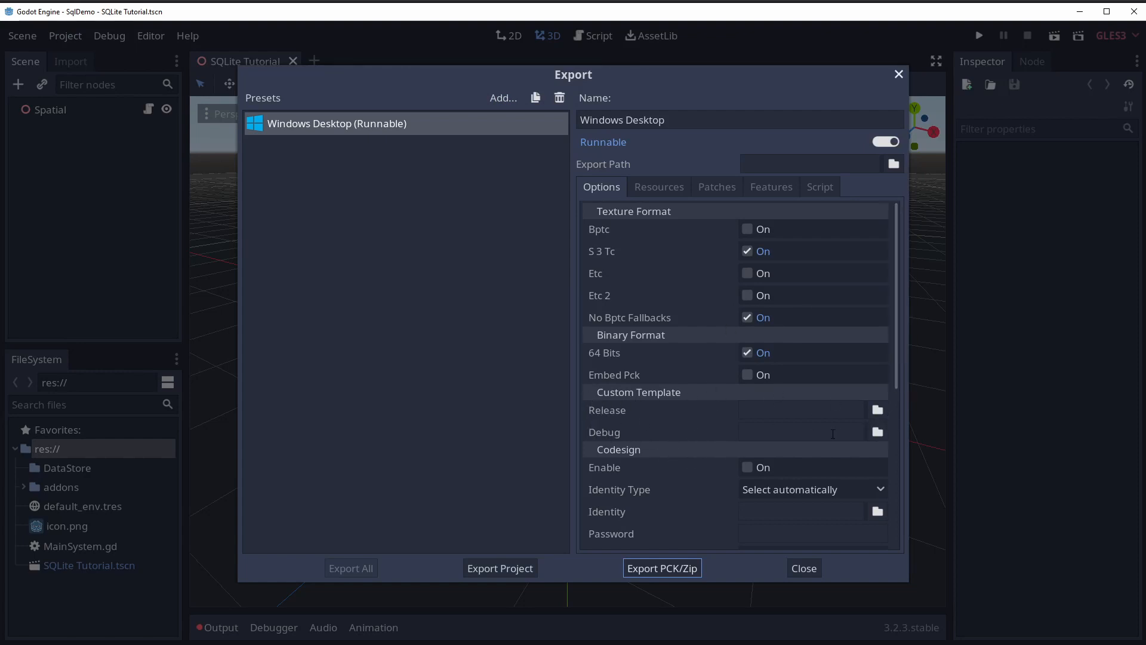
Set the preset's custom release template to windows_64_release.exe from the godot-3.2.3-stable bin folder, using the folder path copied from File Explorer
{"action": "left_click", "coordinate": [876, 411]}
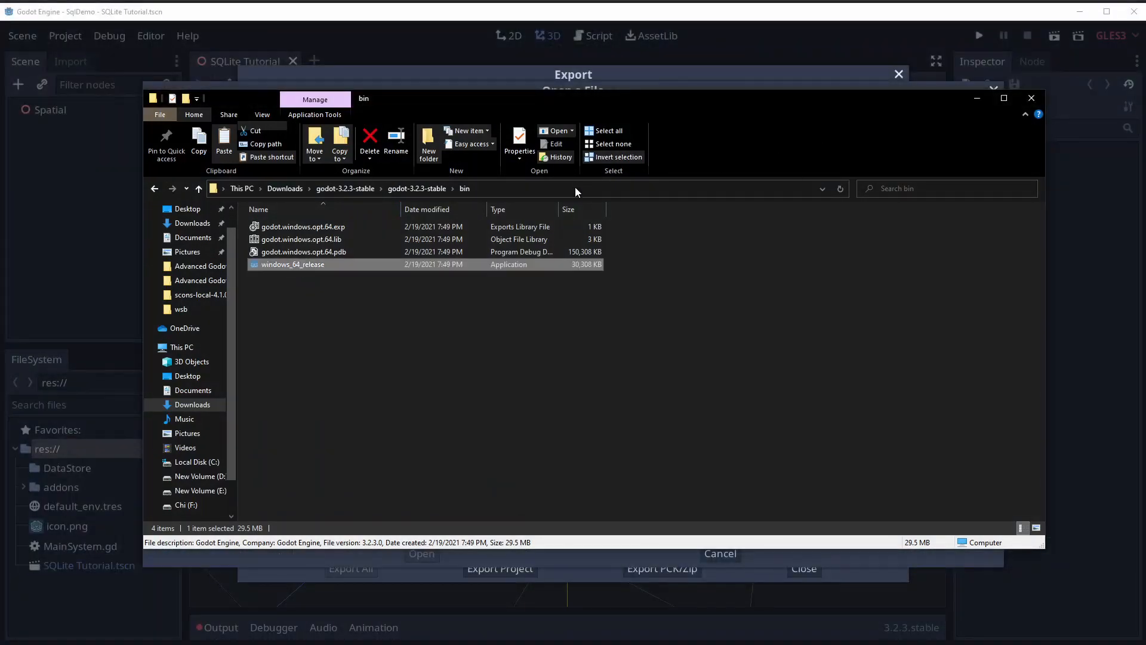
{"action": "left_click", "coordinate": [576, 188]}
{"action": "key", "text": "ctrl+c"}
{"action": "left_click", "coordinate": [979, 96]}
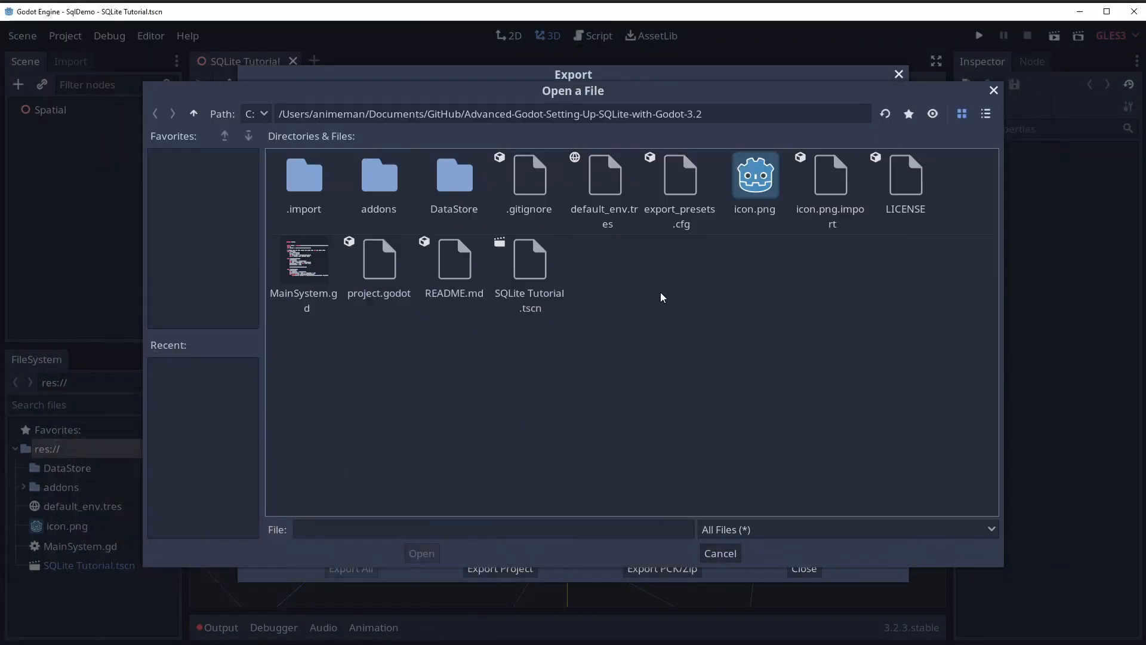
{"action": "left_click", "coordinate": [731, 115]}
{"action": "key", "text": "ctrl+a"}
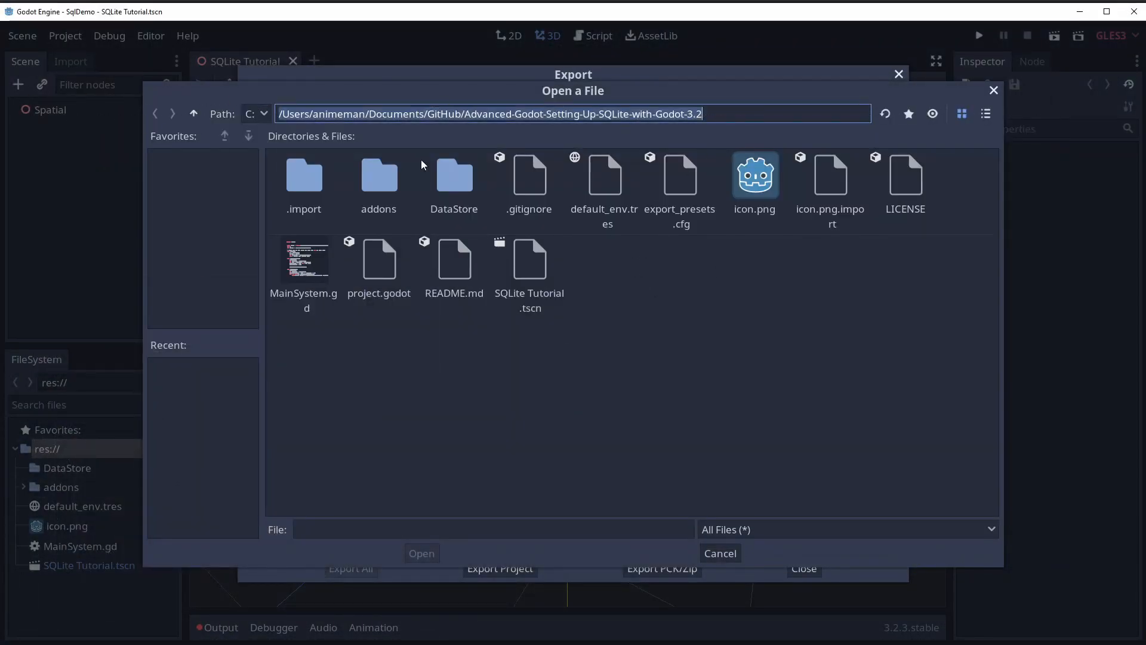
{"action": "key", "text": "ctrl+v"}
{"action": "key", "text": "Return"}
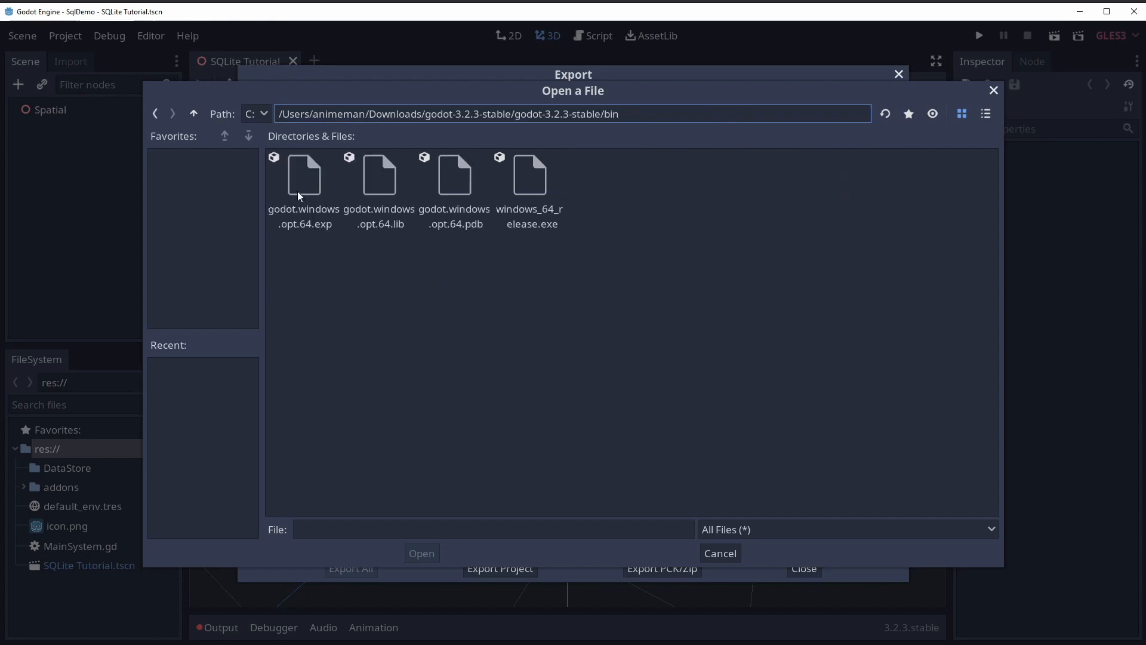
{"action": "left_click", "coordinate": [538, 182]}
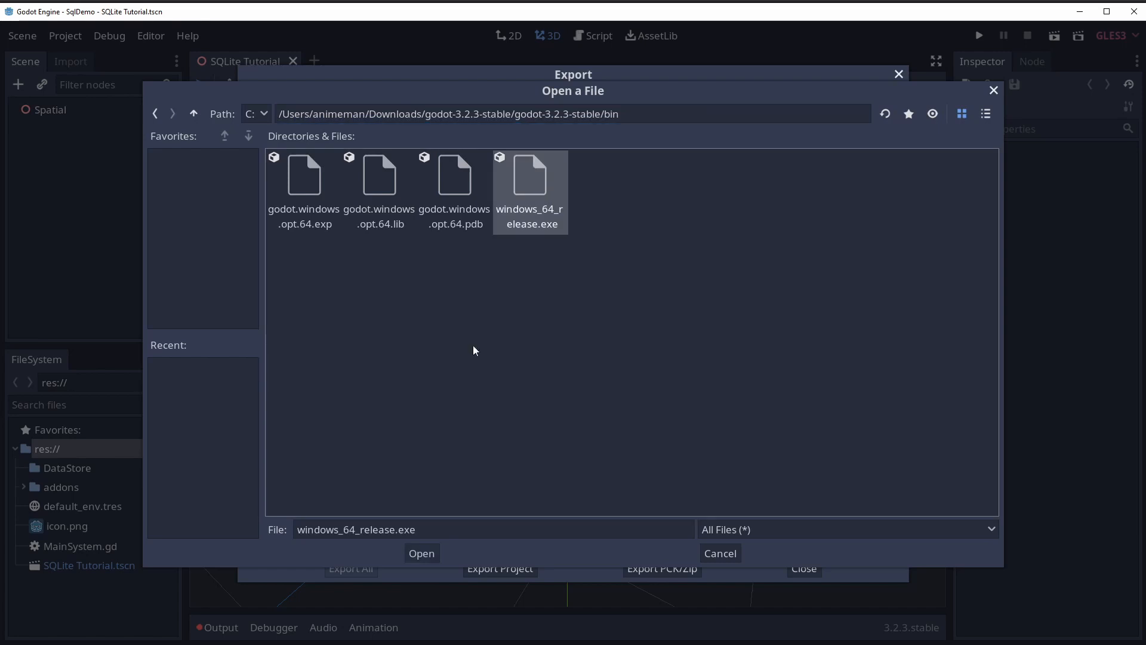
{"action": "left_click", "coordinate": [422, 553]}
Check the custom release template's path and export the project as SqlDemo.exe in the project folder
{"action": "left_click_drag", "start_coordinate": [792, 412], "coordinate": [860, 411]}
{"action": "left_click", "coordinate": [774, 410]}
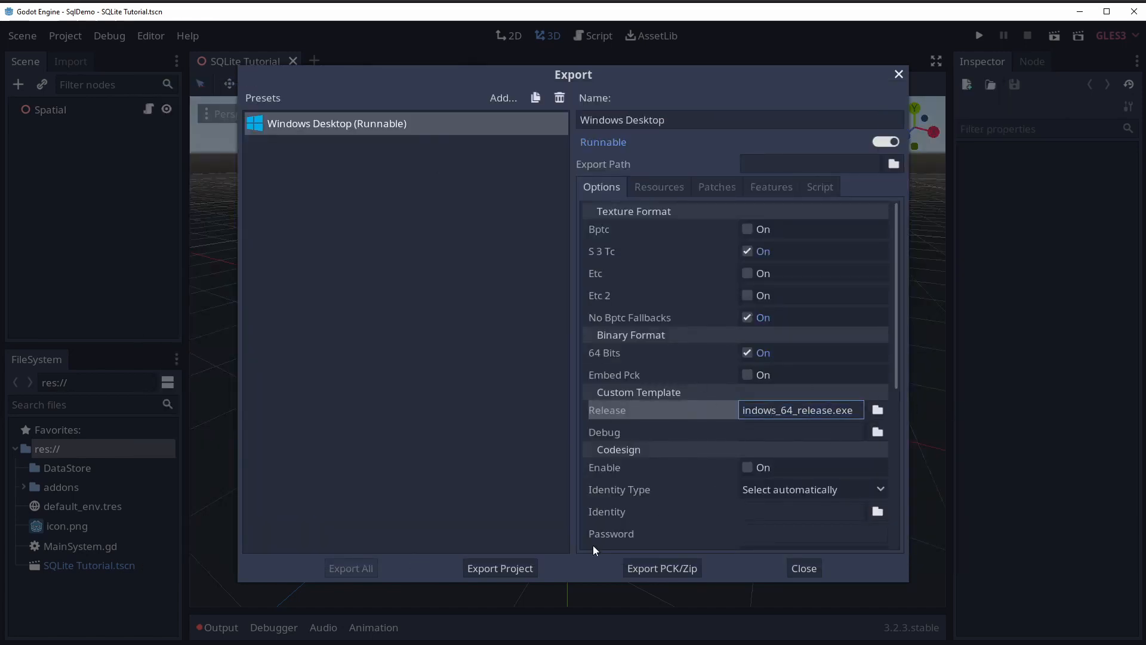
{"action": "left_click", "coordinate": [520, 566]}
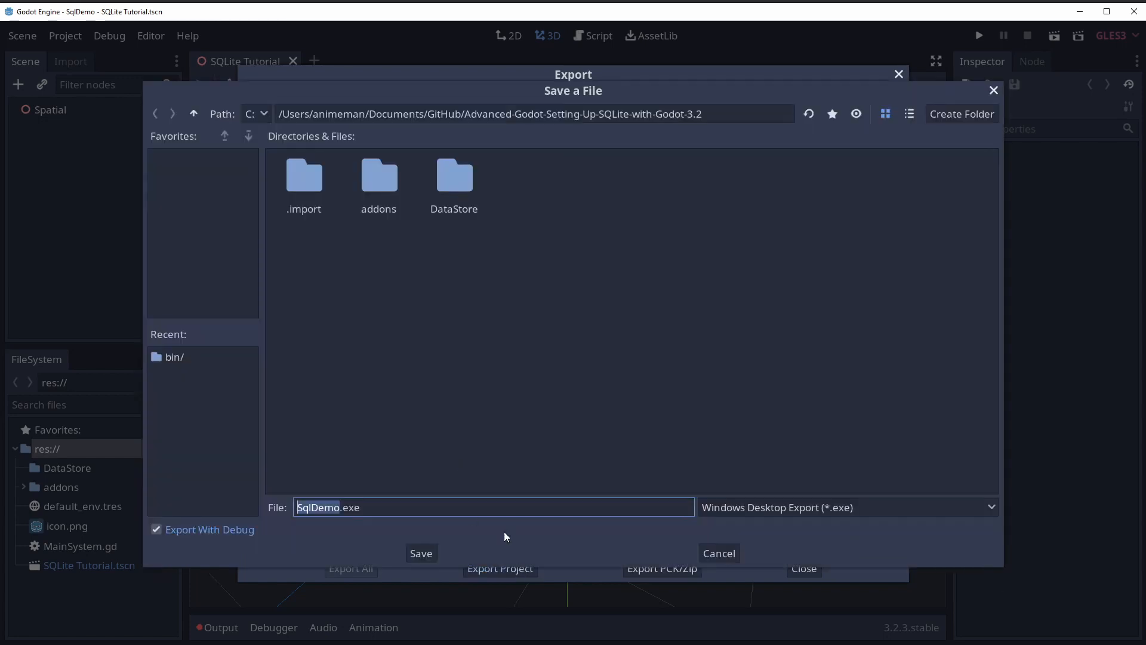
{"action": "left_click", "coordinate": [427, 553]}
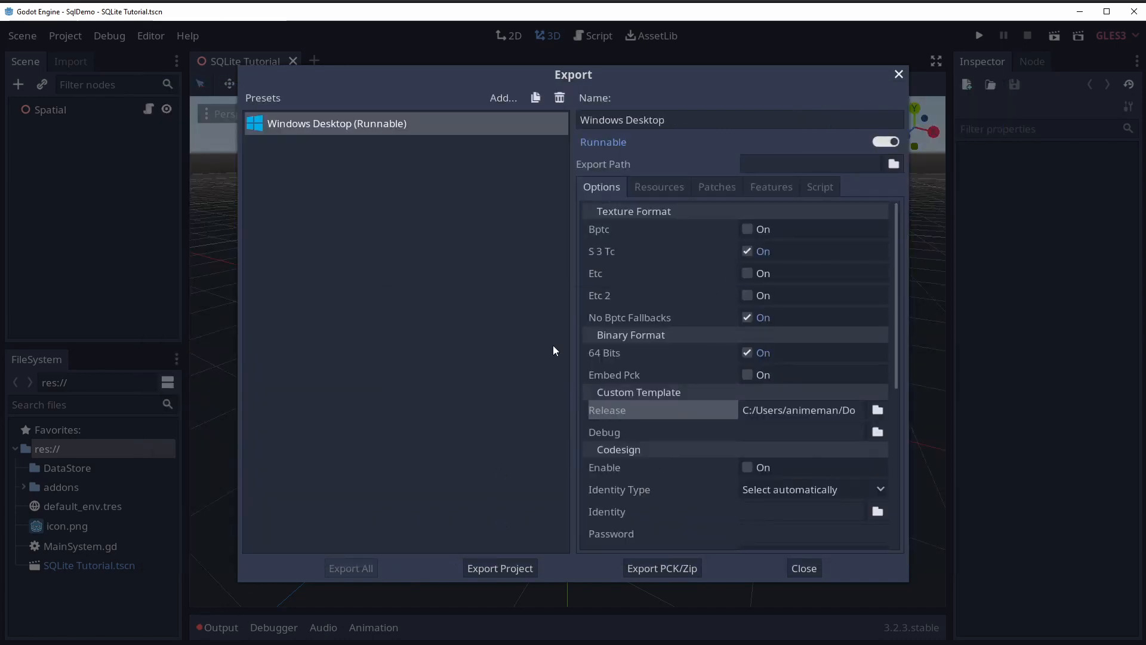
{"action": "left_click_drag", "start_coordinate": [606, 84], "coordinate": [582, 86]}
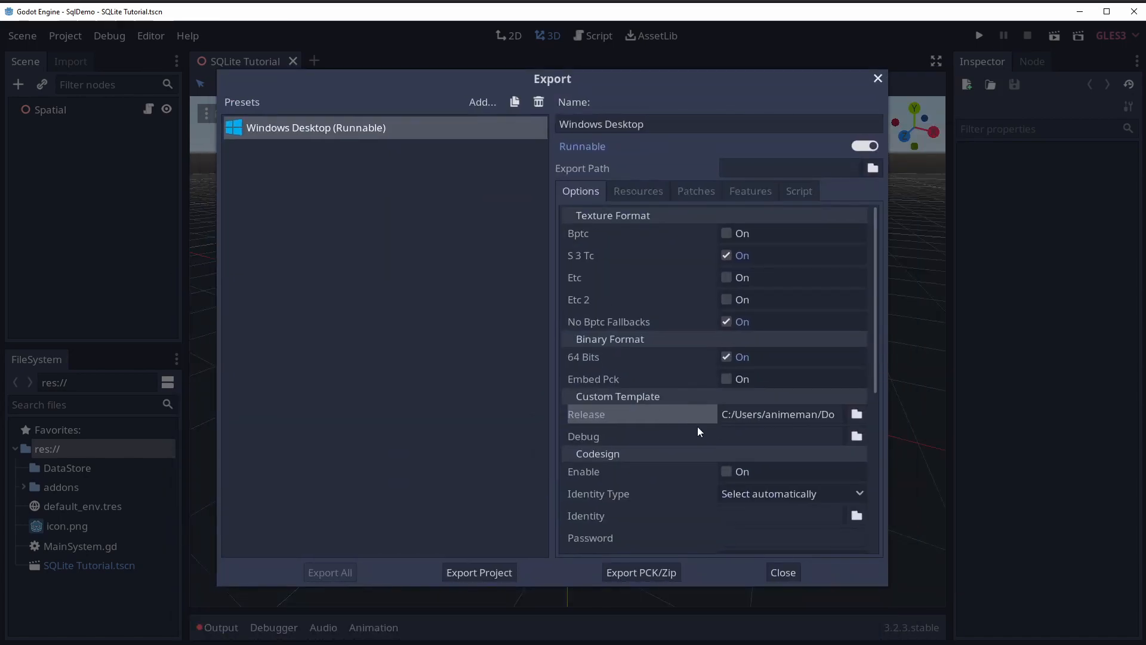
{"action": "scroll", "coordinate": [664, 405], "scroll_direction": "down", "scroll_amount": 5}
{"action": "scroll", "coordinate": [663, 404], "scroll_direction": "up", "scroll_amount": 5}
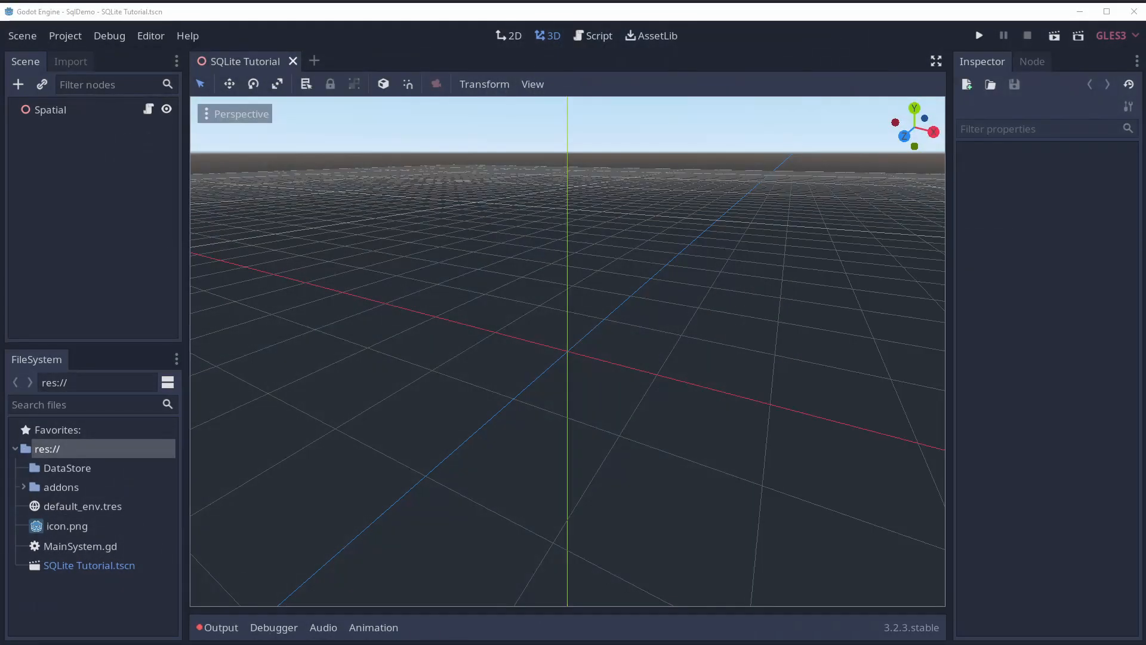
Switch to the Command Prompt and build a release template without 3D using scons p=windows target=release tools=no disable_3d=yes -j 6
{"action": "key", "text": "alt+Tab"}
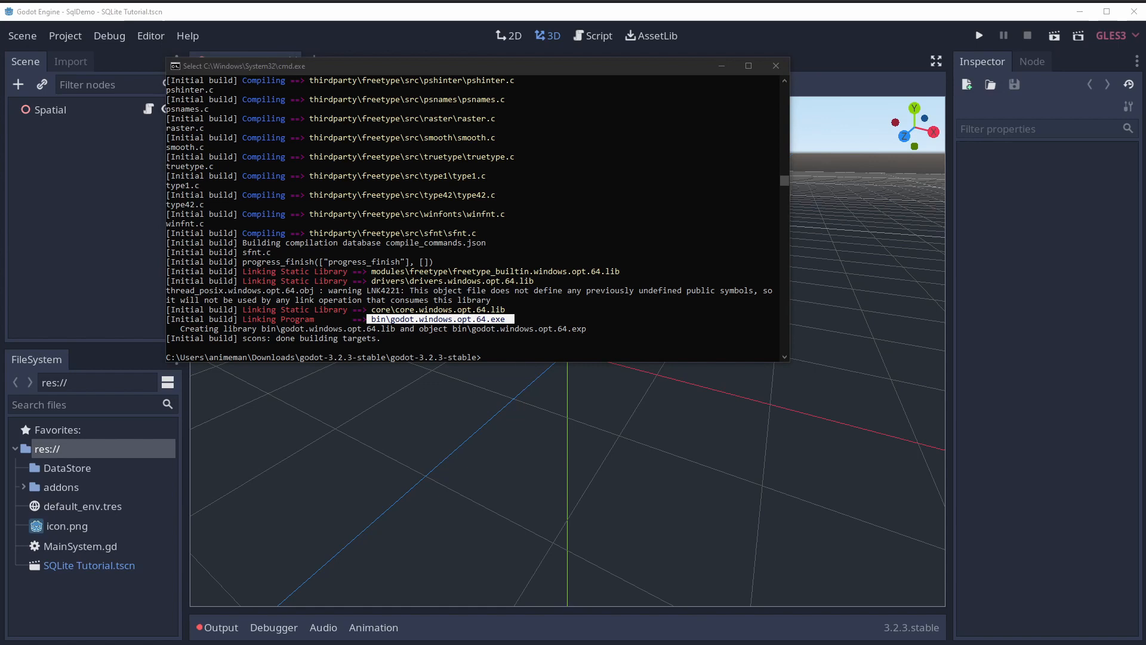
{"action": "left_click", "coordinate": [321, 266]}
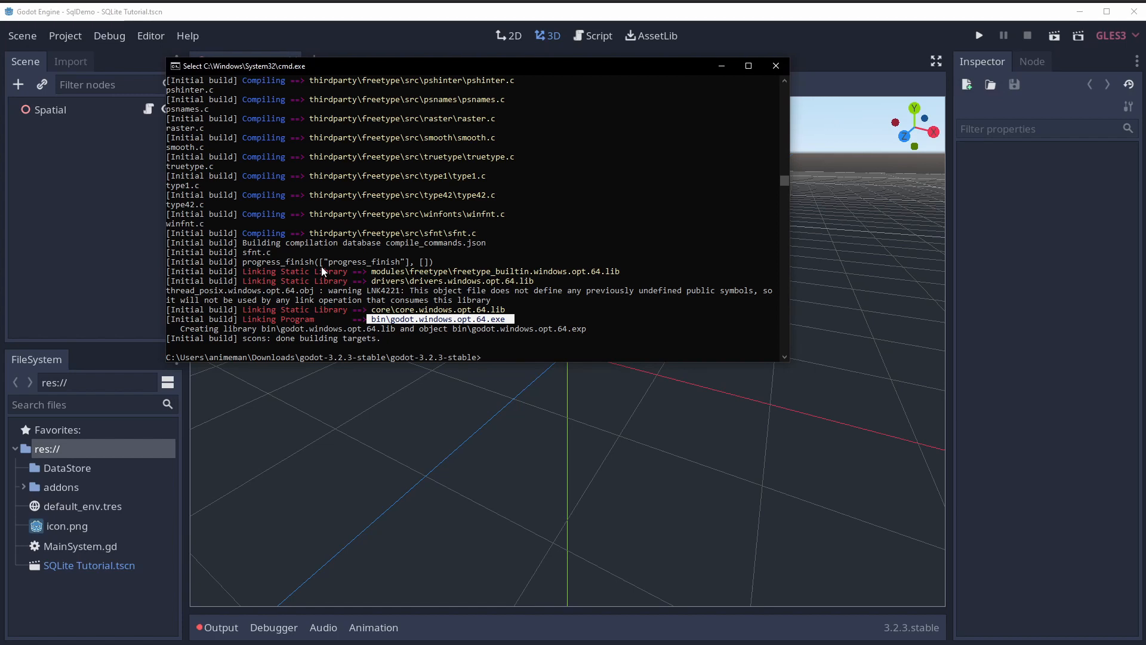
{"action": "type", "text": "scons"}
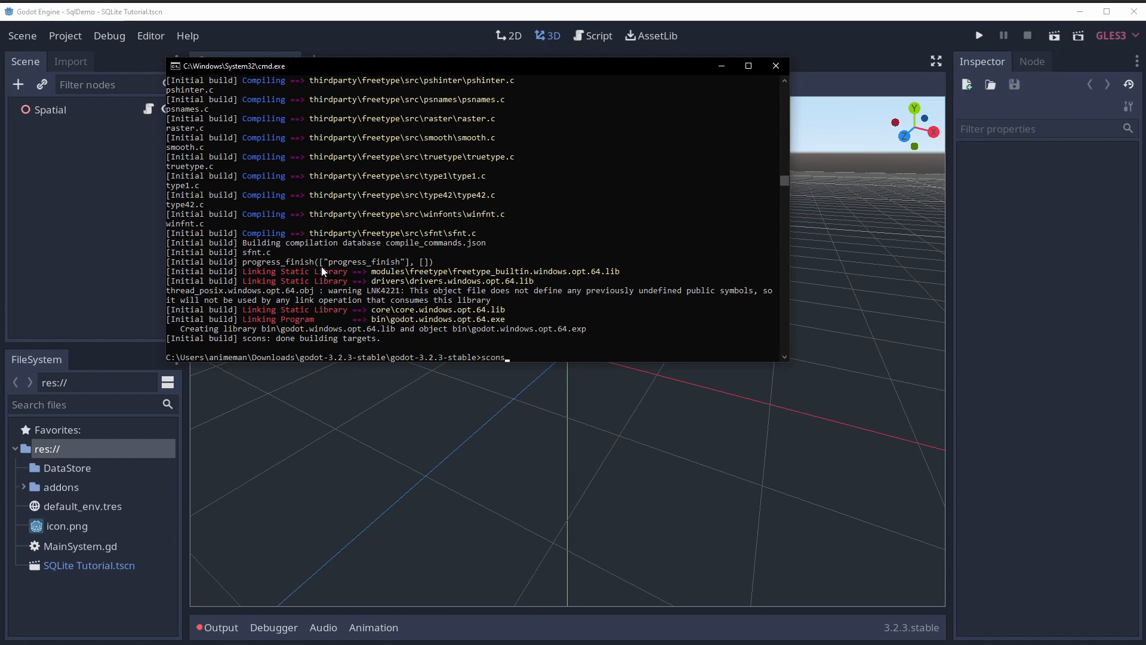
{"action": "type", "text": " p=windows target=release tools"}
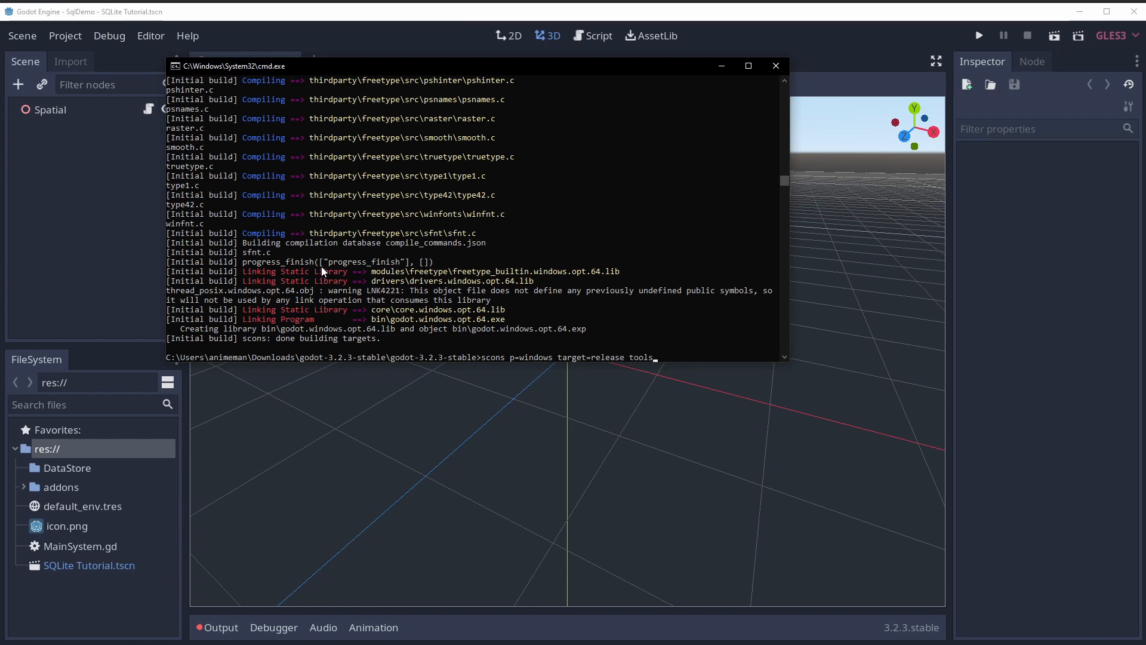
{"action": "type", "text": "=no"}
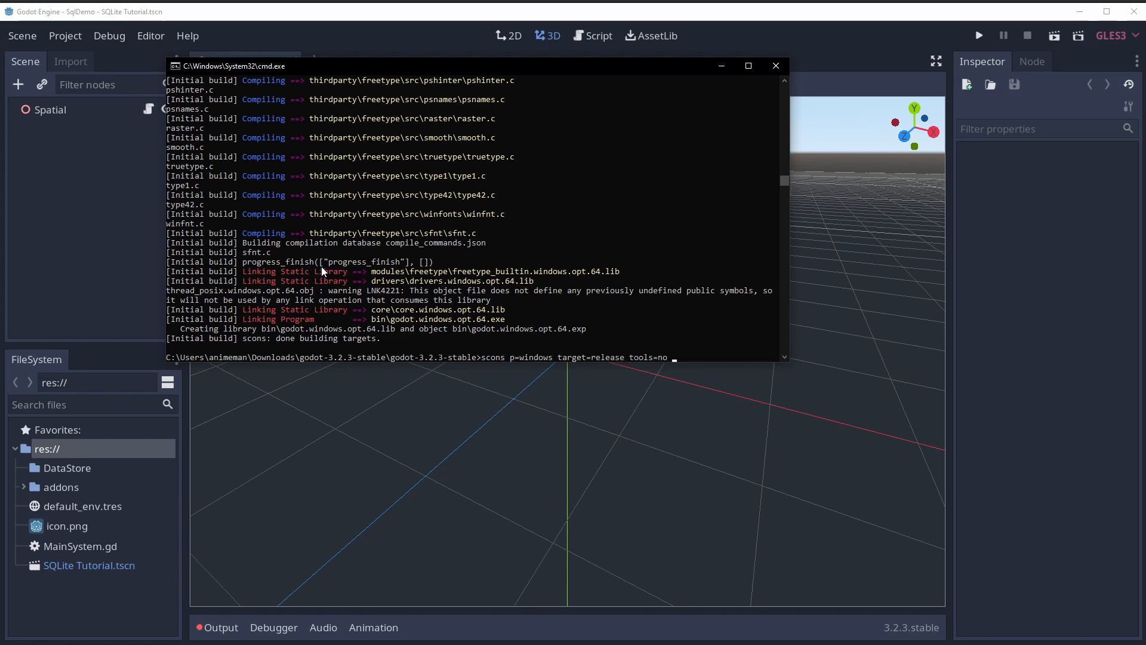
{"action": "type", "text": " disable_3d="}
{"action": "type", "text": "6"}
{"action": "key", "text": "Return"}
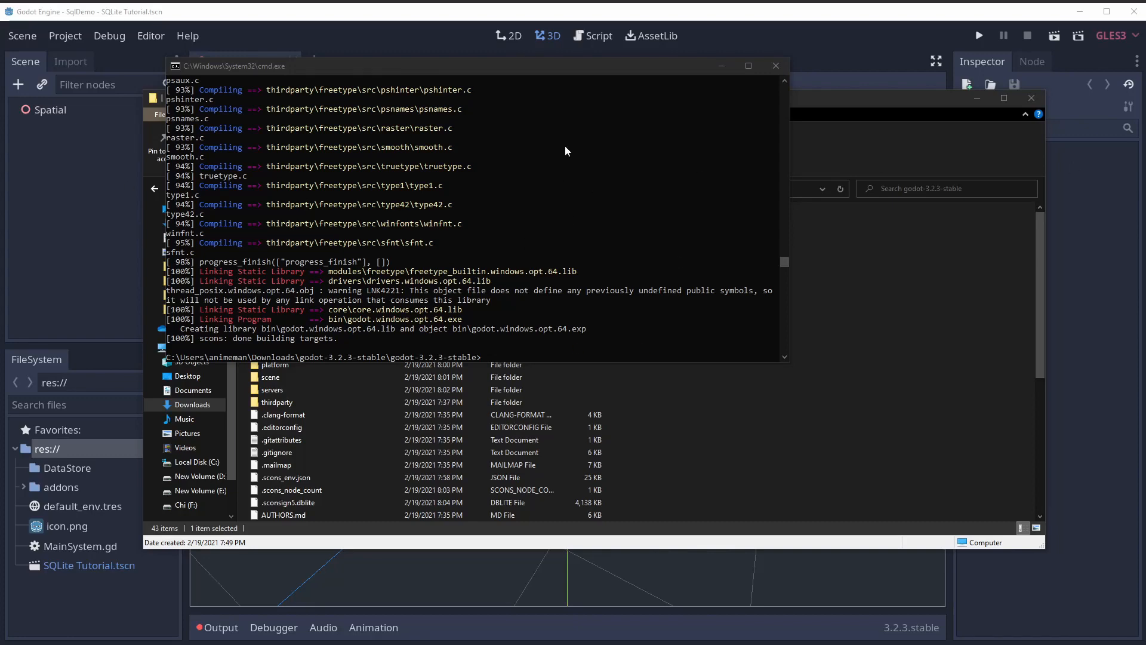
Compare the file sizes of godot.windows.opt.64 and windows_64_release in the godot-3.2.3-stable bin folder
{"action": "left_click", "coordinate": [842, 389]}
{"action": "double_click", "coordinate": [277, 265]}
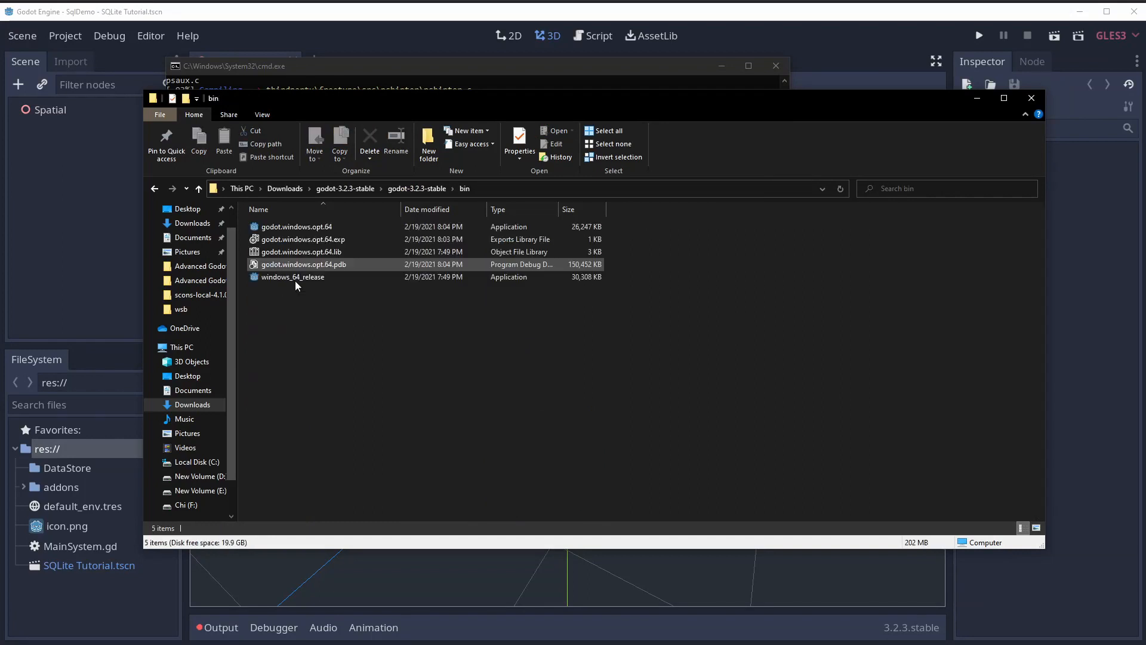
{"action": "left_click", "coordinate": [306, 228]}
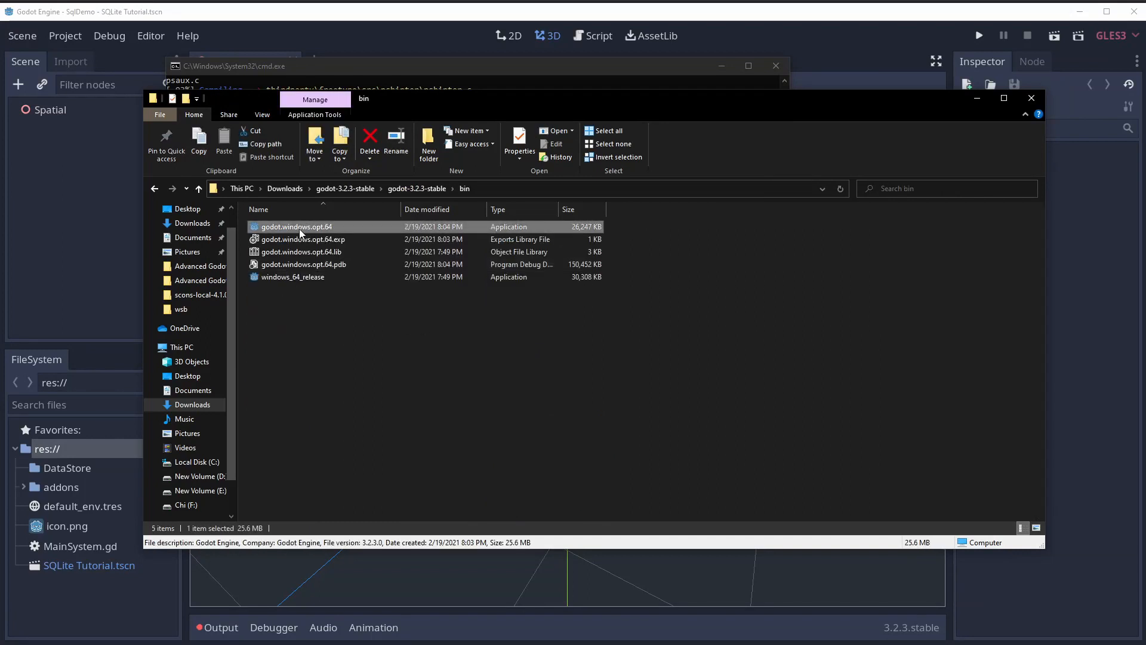
{"action": "left_click", "coordinate": [576, 282]}
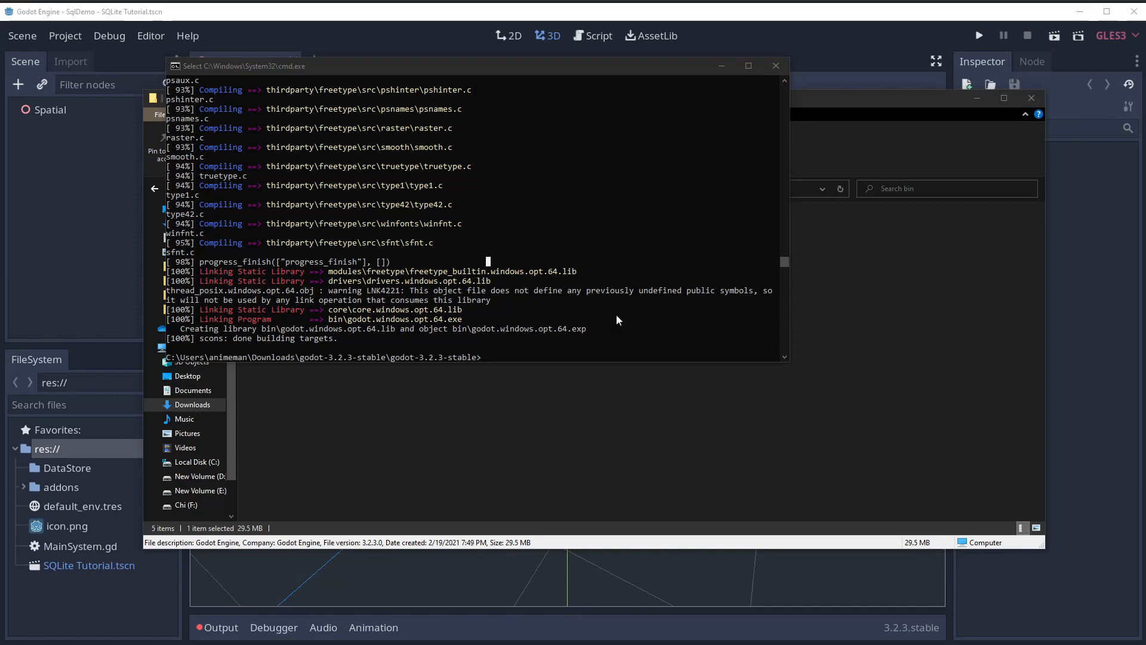
List the available build options with scons --help in the Command Prompt and make its window taller
{"action": "key", "text": "Escape"}
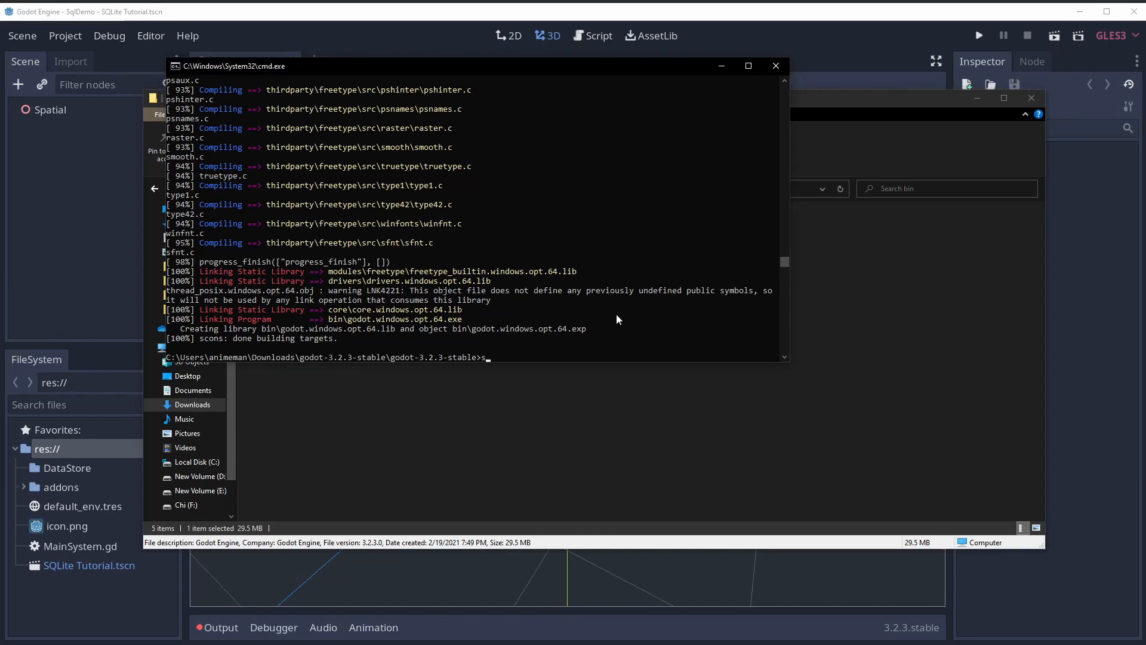
{"action": "type", "text": "scons --help"}
{"action": "key", "text": "Return"}
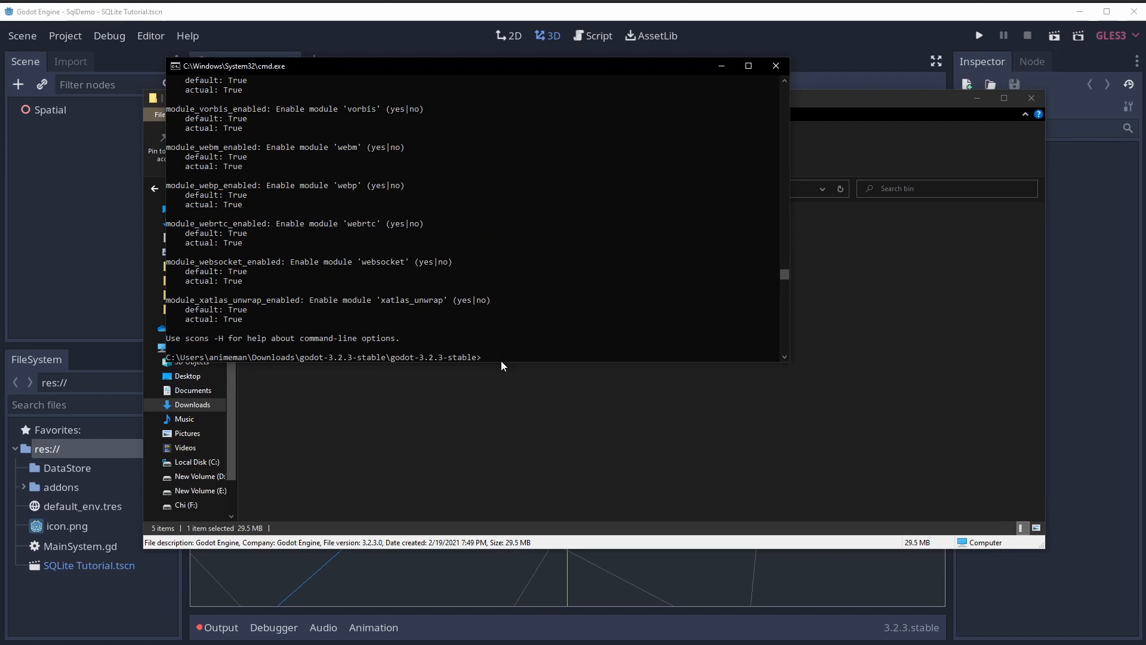
{"action": "left_click_drag", "start_coordinate": [503, 361], "coordinate": [510, 520]}
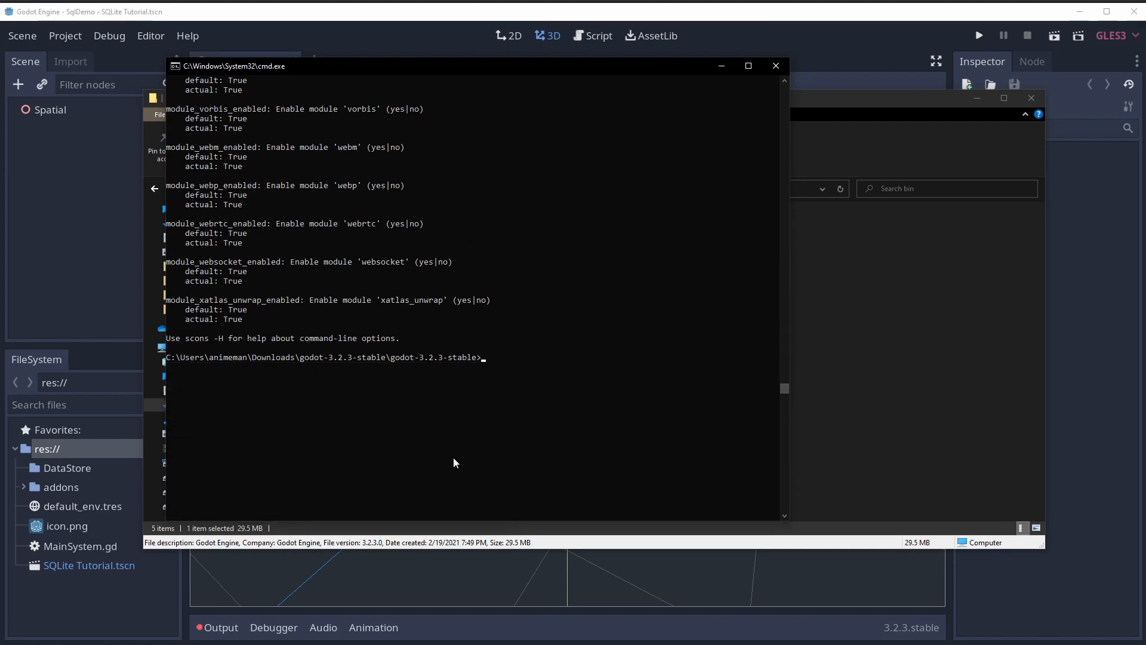
Examine the module options at the end of the help output, from xatlas_unwrap and websocket back through visual_script to regex
{"action": "scroll", "coordinate": [456, 456], "scroll_direction": "up", "scroll_amount": 3}
{"action": "left_click_drag", "start_coordinate": [460, 338], "coordinate": [102, 364]}
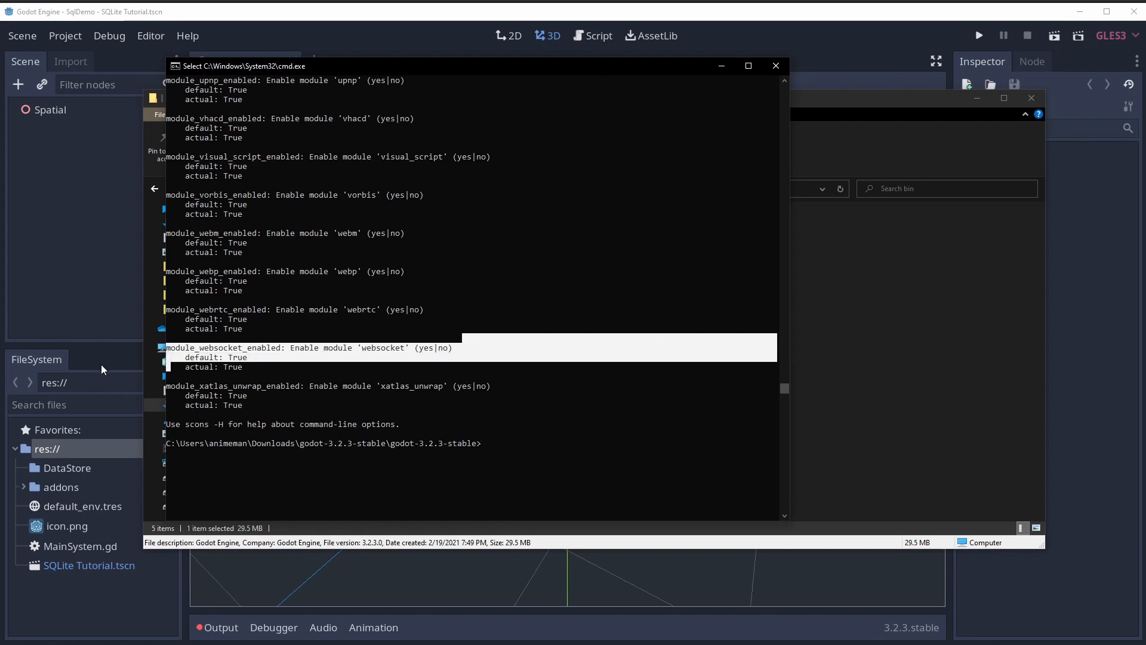
{"action": "left_click_drag", "start_coordinate": [521, 385], "coordinate": [130, 388]}
{"action": "scroll", "coordinate": [410, 413], "scroll_direction": "up", "scroll_amount": 3}
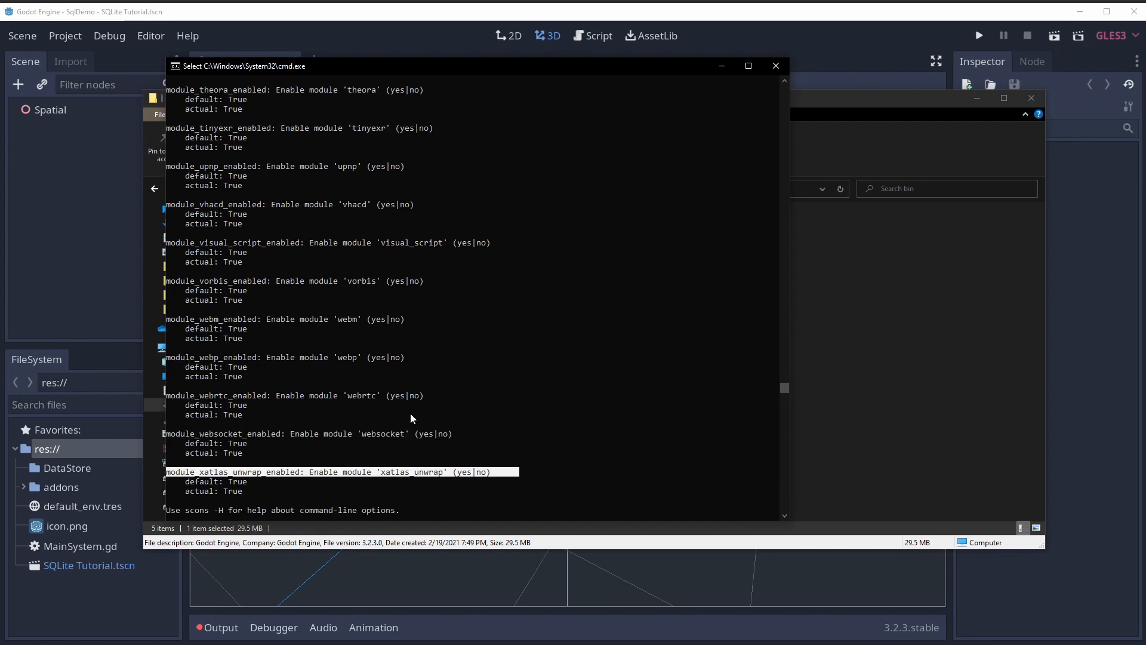
{"action": "left_click_drag", "start_coordinate": [422, 347], "coordinate": [78, 346]}
{"action": "left_click_drag", "start_coordinate": [422, 309], "coordinate": [106, 312]}
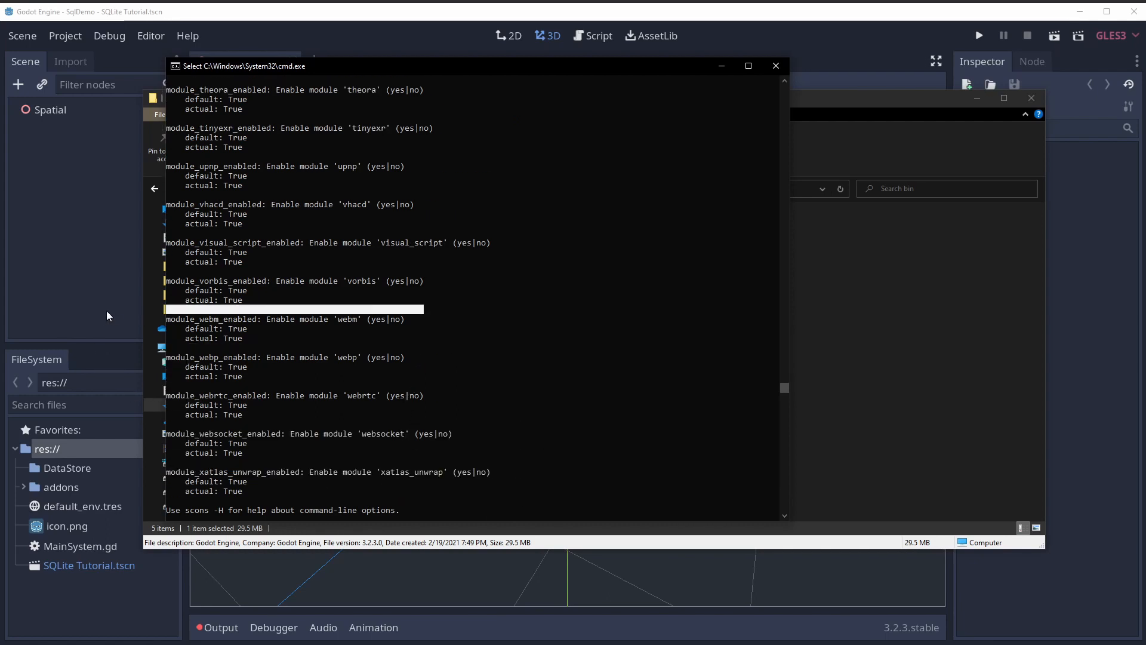
{"action": "left_click_drag", "start_coordinate": [381, 271], "coordinate": [76, 299]}
{"action": "scroll", "coordinate": [483, 308], "scroll_direction": "up", "scroll_amount": 2}
{"action": "left_click_drag", "start_coordinate": [514, 309], "coordinate": [96, 290]}
{"action": "scroll", "coordinate": [328, 362], "scroll_direction": "up", "scroll_amount": 1}
{"action": "scroll", "coordinate": [328, 361], "scroll_direction": "up", "scroll_amount": 5}
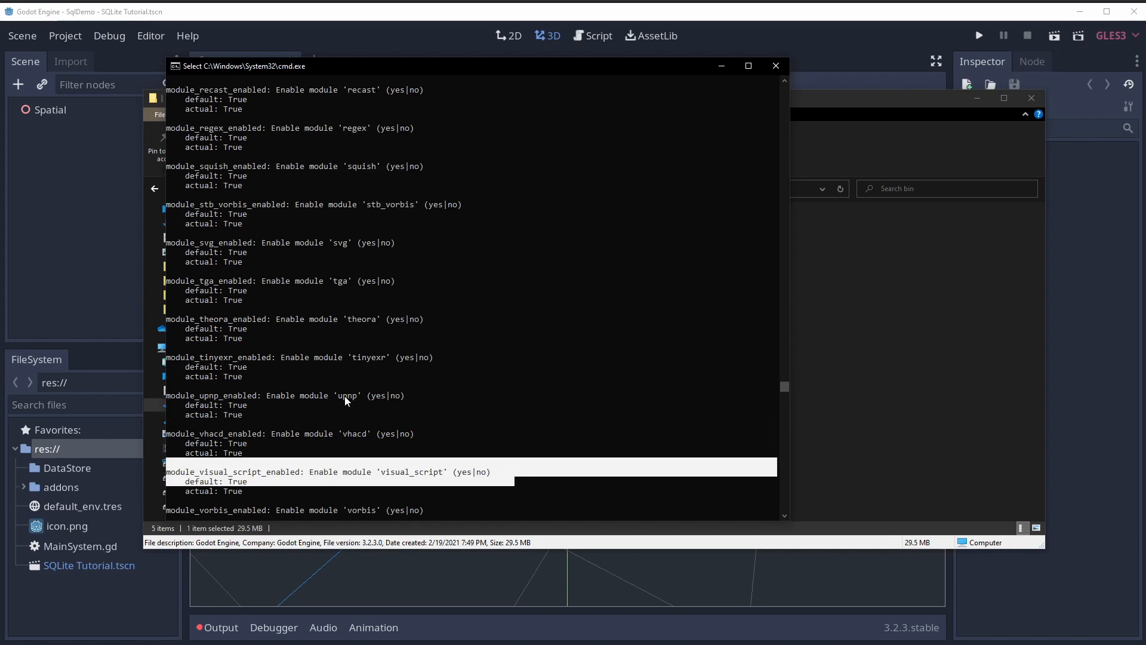
{"action": "scroll", "coordinate": [353, 353], "scroll_direction": "up", "scroll_amount": 1}
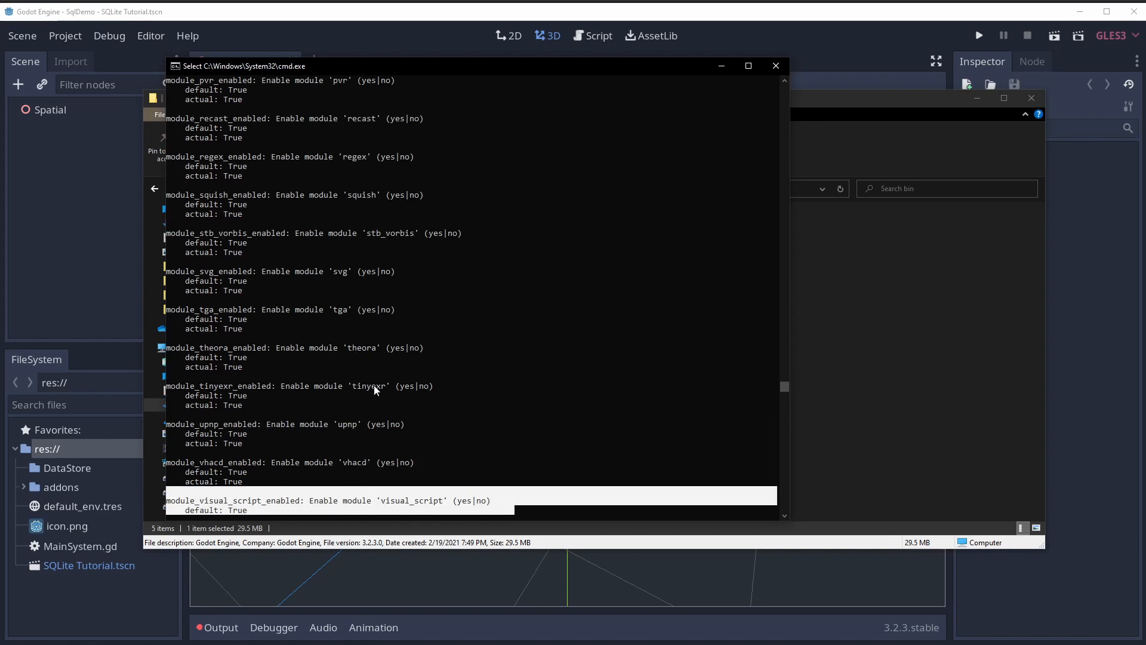
{"action": "scroll", "coordinate": [392, 356], "scroll_direction": "up", "scroll_amount": 5}
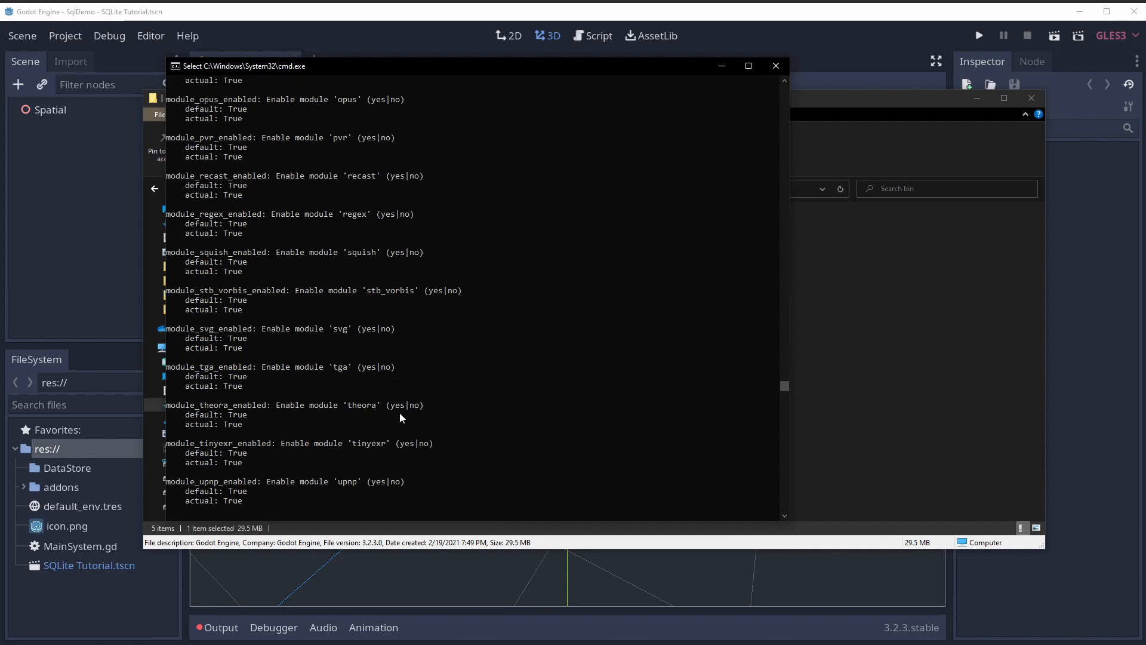
{"action": "scroll", "coordinate": [374, 391], "scroll_direction": "up", "scroll_amount": 6}
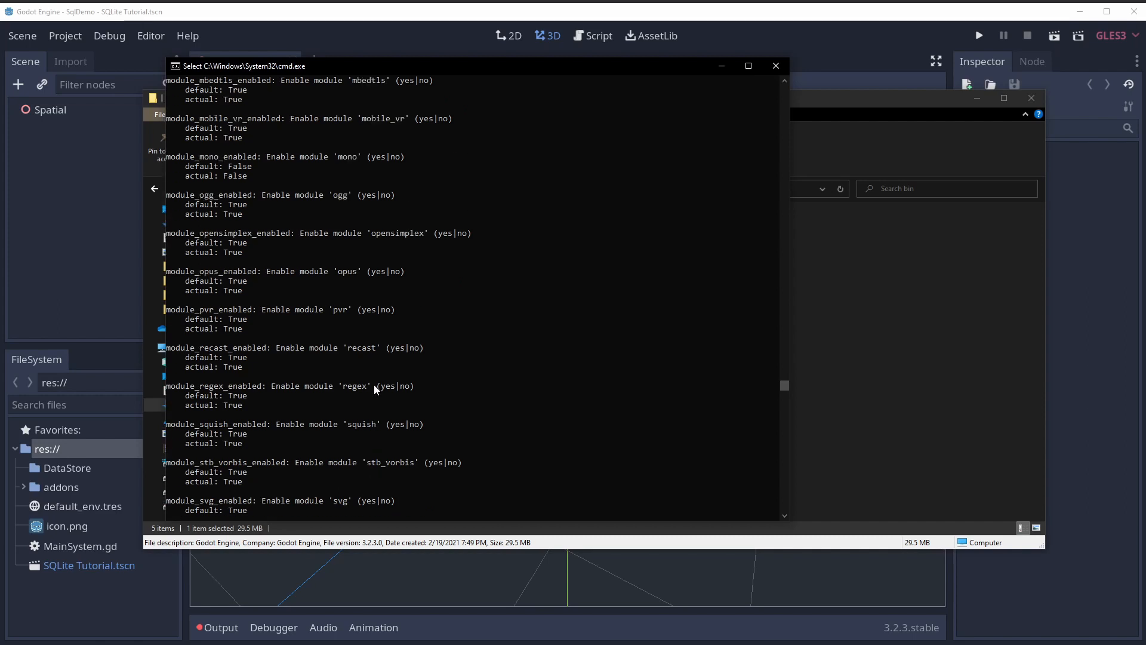
Examine the earlier module options in the help output, including mono, mobile_vr, gdnative, enet, dds, csg and bullet
{"action": "left_click_drag", "start_coordinate": [399, 252], "coordinate": [117, 239]}
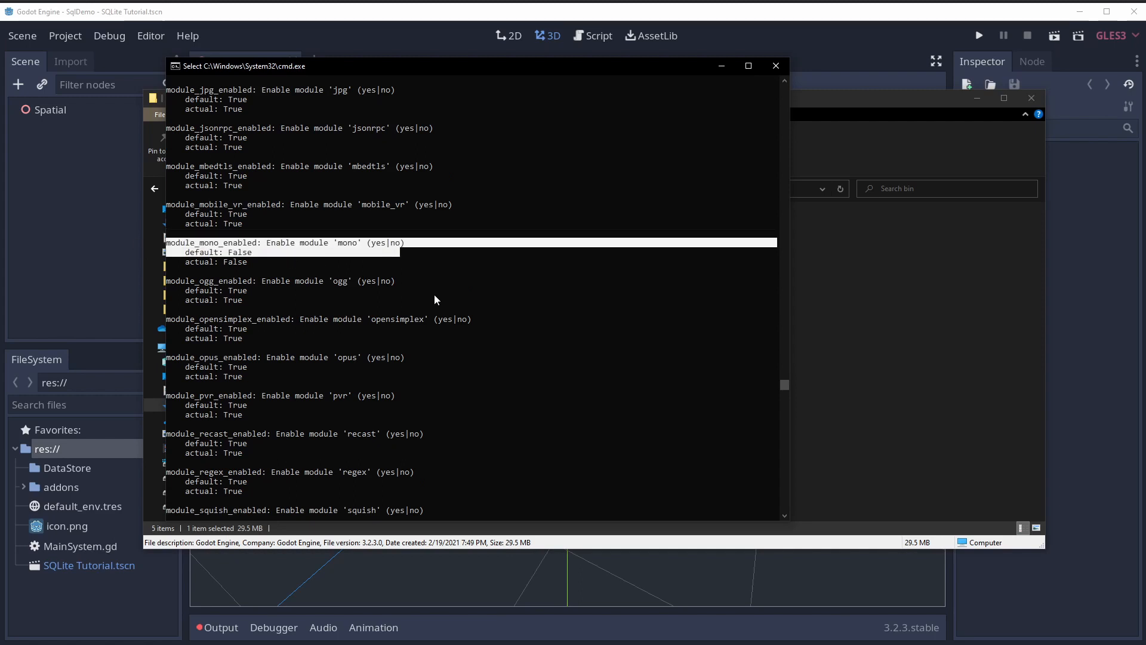
{"action": "scroll", "coordinate": [438, 304], "scroll_direction": "up", "scroll_amount": 3}
{"action": "left_click_drag", "start_coordinate": [400, 300], "coordinate": [146, 293]}
{"action": "scroll", "coordinate": [442, 377], "scroll_direction": "up", "scroll_amount": 3}
{"action": "scroll", "coordinate": [443, 377], "scroll_direction": "up", "scroll_amount": 5}
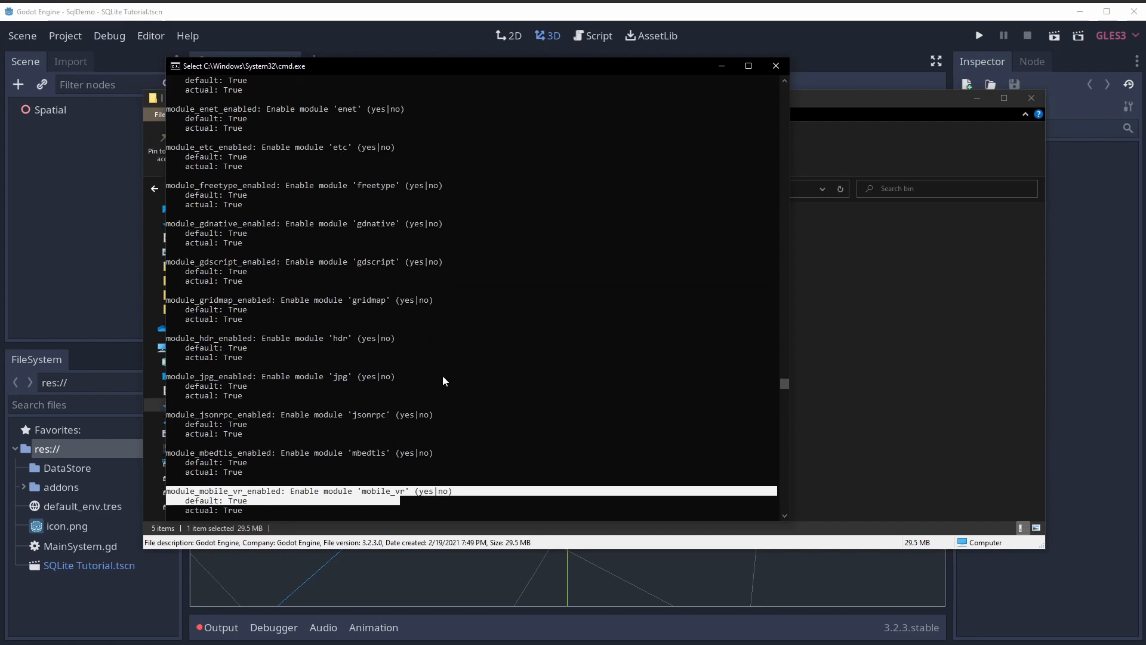
{"action": "left_click_drag", "start_coordinate": [484, 271], "coordinate": [98, 244]}
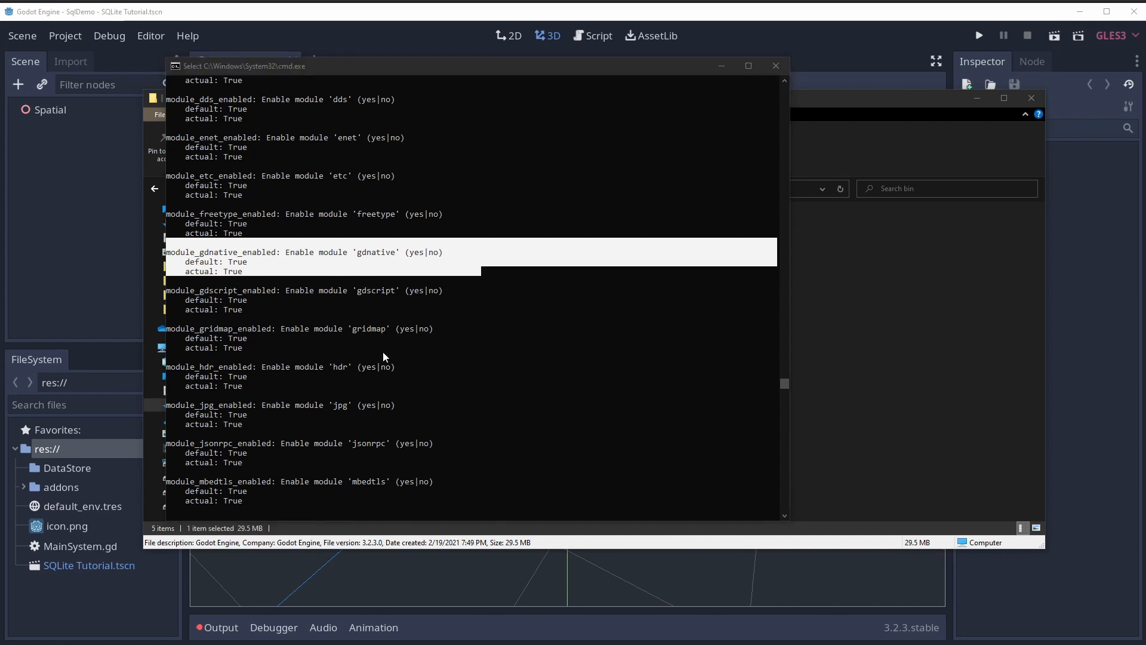
{"action": "scroll", "coordinate": [384, 304], "scroll_direction": "up", "scroll_amount": 2}
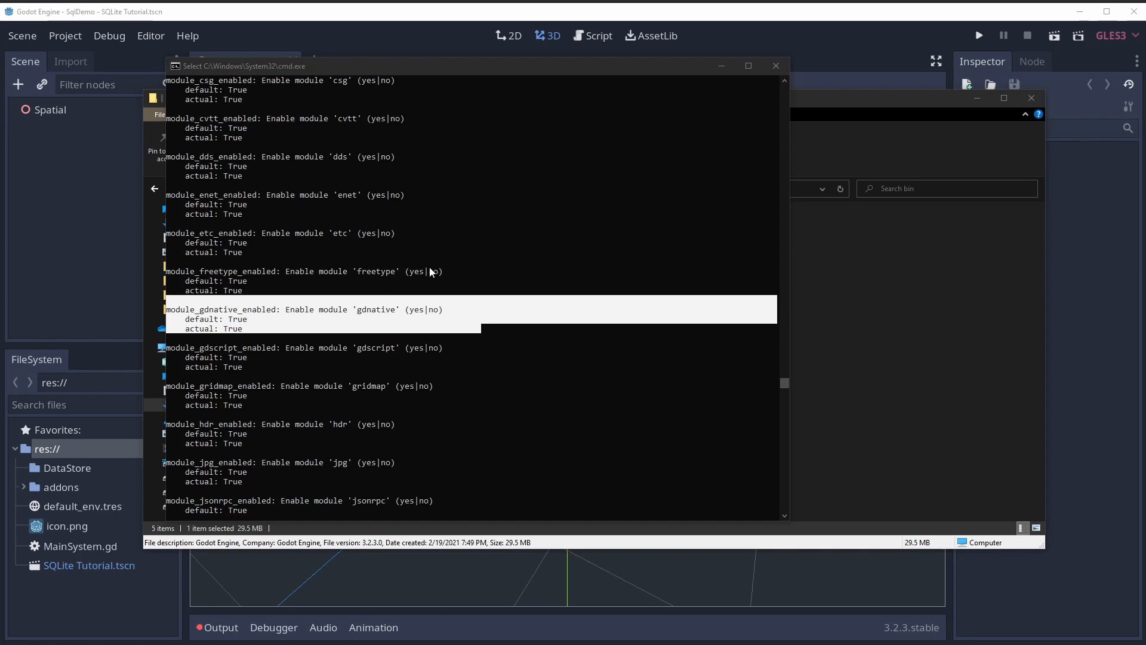
{"action": "left_click_drag", "start_coordinate": [348, 234], "coordinate": [84, 197]}
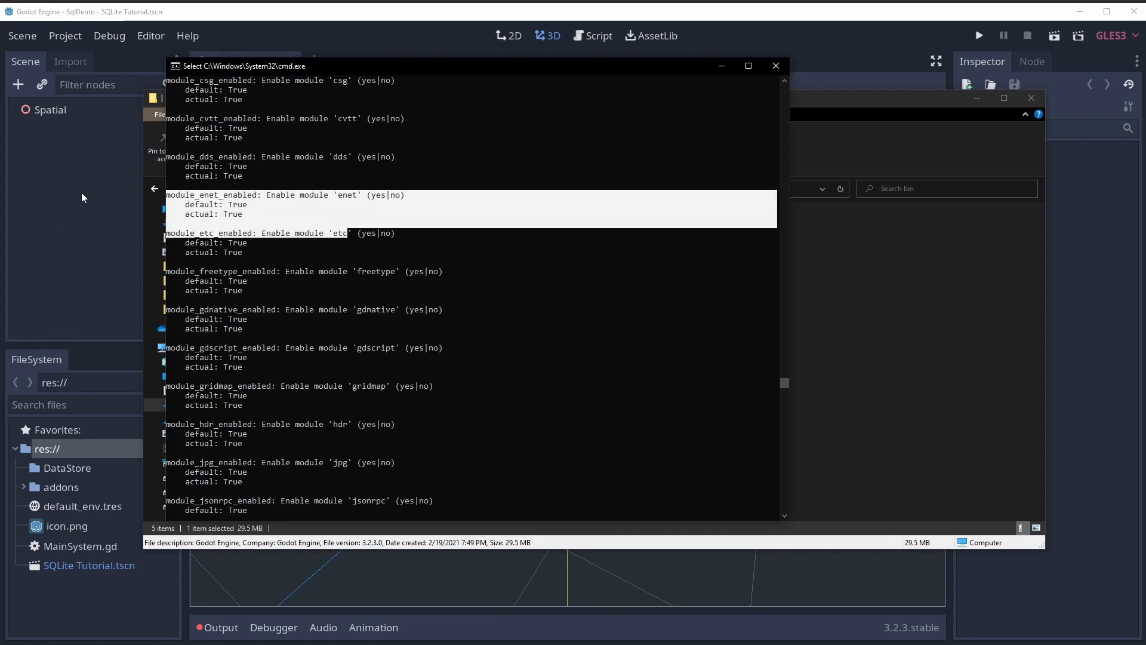
{"action": "scroll", "coordinate": [373, 234], "scroll_direction": "up", "scroll_amount": 4}
{"action": "left_click_drag", "start_coordinate": [394, 290], "coordinate": [436, 338]}
{"action": "scroll", "coordinate": [436, 338], "scroll_direction": "up", "scroll_amount": 2}
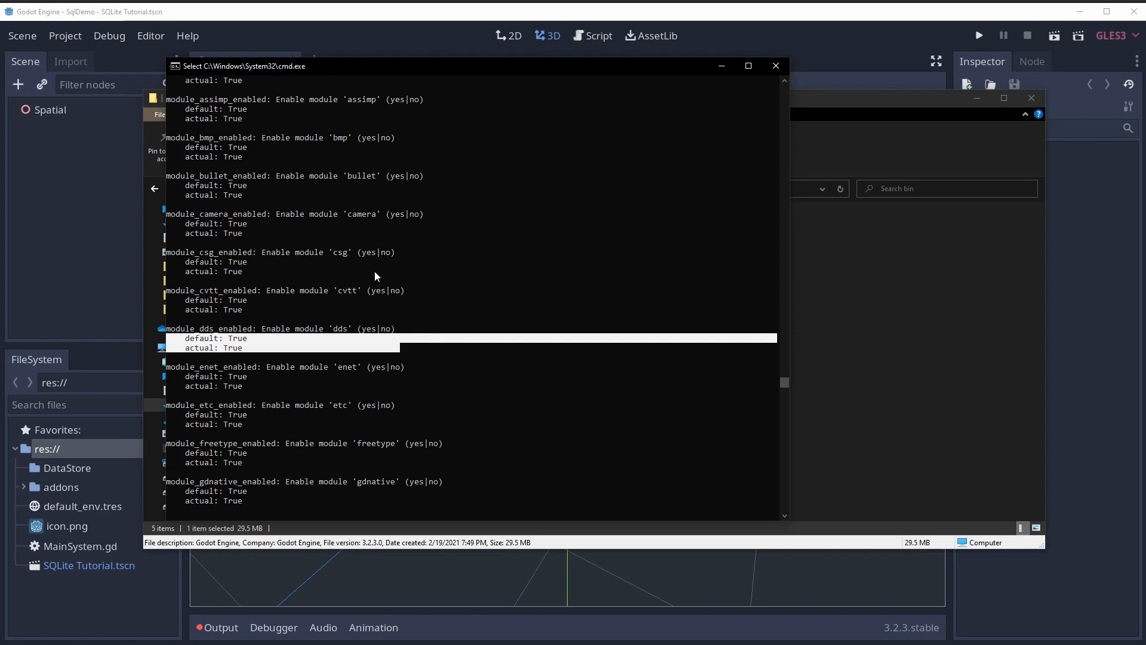
{"action": "left_click_drag", "start_coordinate": [375, 272], "coordinate": [167, 272]}
{"action": "scroll", "coordinate": [378, 288], "scroll_direction": "up", "scroll_amount": 2}
{"action": "left_click_drag", "start_coordinate": [271, 252], "coordinate": [116, 230]}
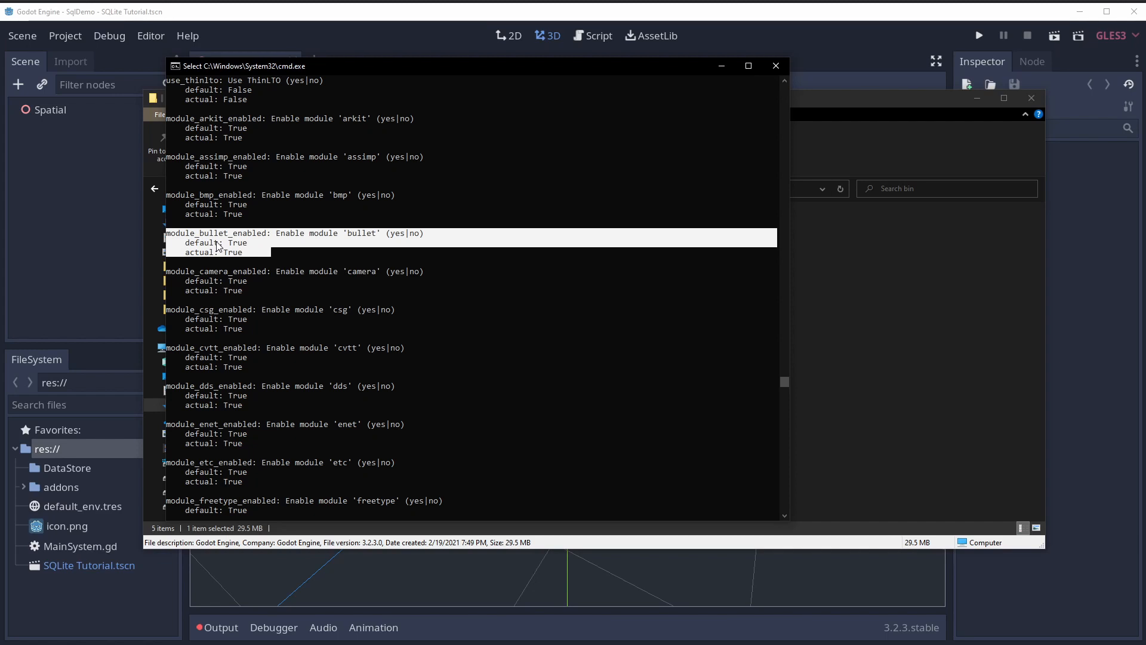
Look over the built-in library, compiler and linker options in the help output and return to the command prompt line
{"action": "scroll", "coordinate": [218, 246], "scroll_direction": "up", "scroll_amount": 10}
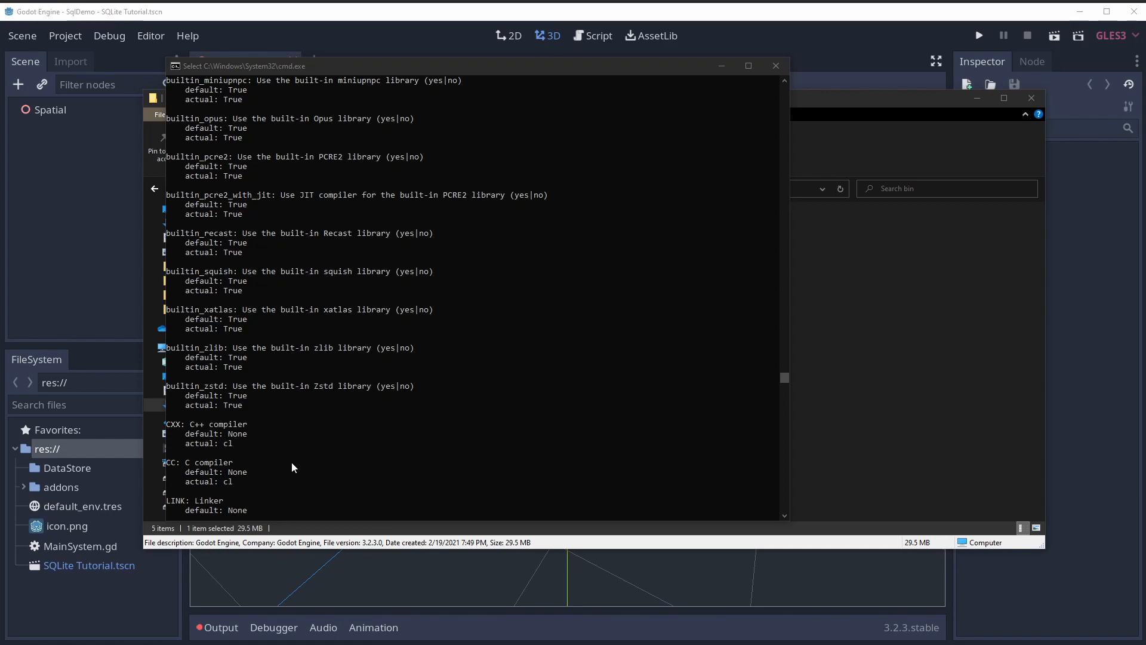
{"action": "scroll", "coordinate": [577, 333], "scroll_direction": "down", "scroll_amount": 20}
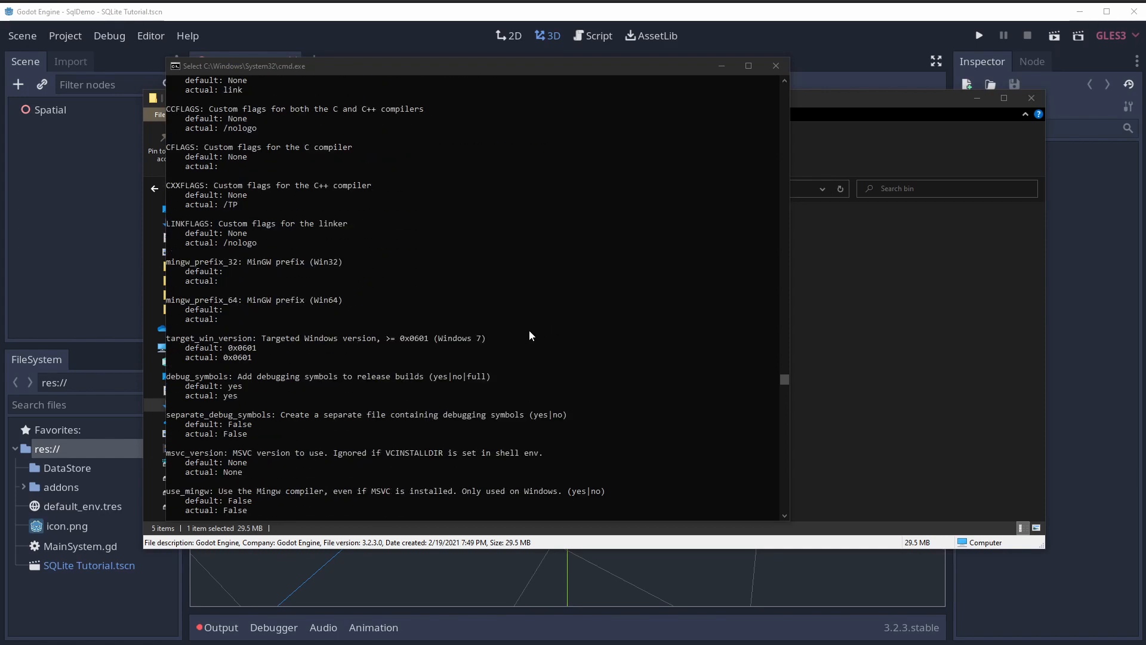
{"action": "scroll", "coordinate": [566, 415], "scroll_direction": "down", "scroll_amount": 7}
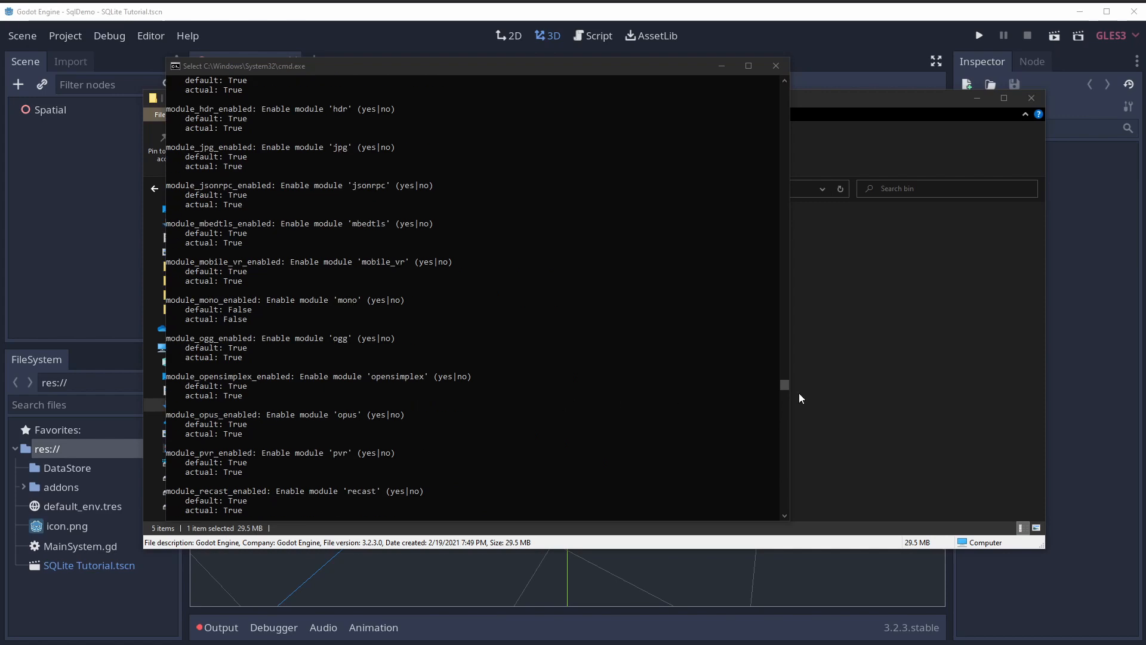
{"action": "mouse_move", "coordinate": [779, 393]}
{"action": "left_mouse_down"}
{"action": "mouse_move", "coordinate": [783, 425]}
{"action": "mouse_move", "coordinate": [772, 396]}
{"action": "left_mouse_up"}
{"action": "scroll", "coordinate": [768, 392], "scroll_direction": "down", "scroll_amount": 20}
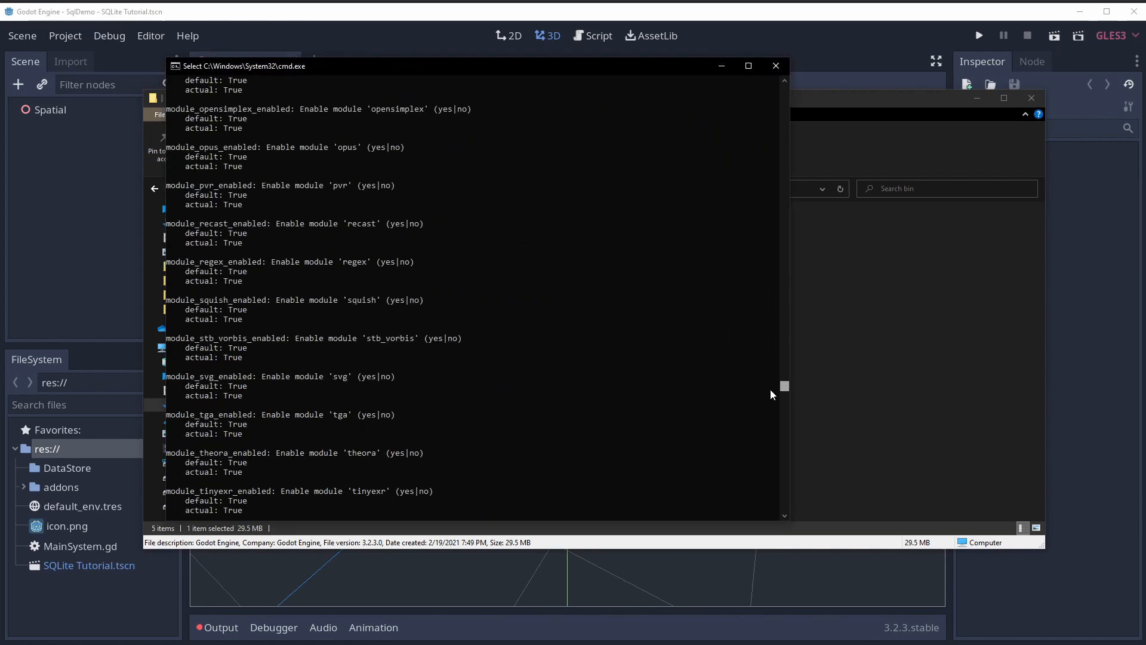
{"action": "scroll", "coordinate": [482, 390], "scroll_direction": "up", "scroll_amount": 2}
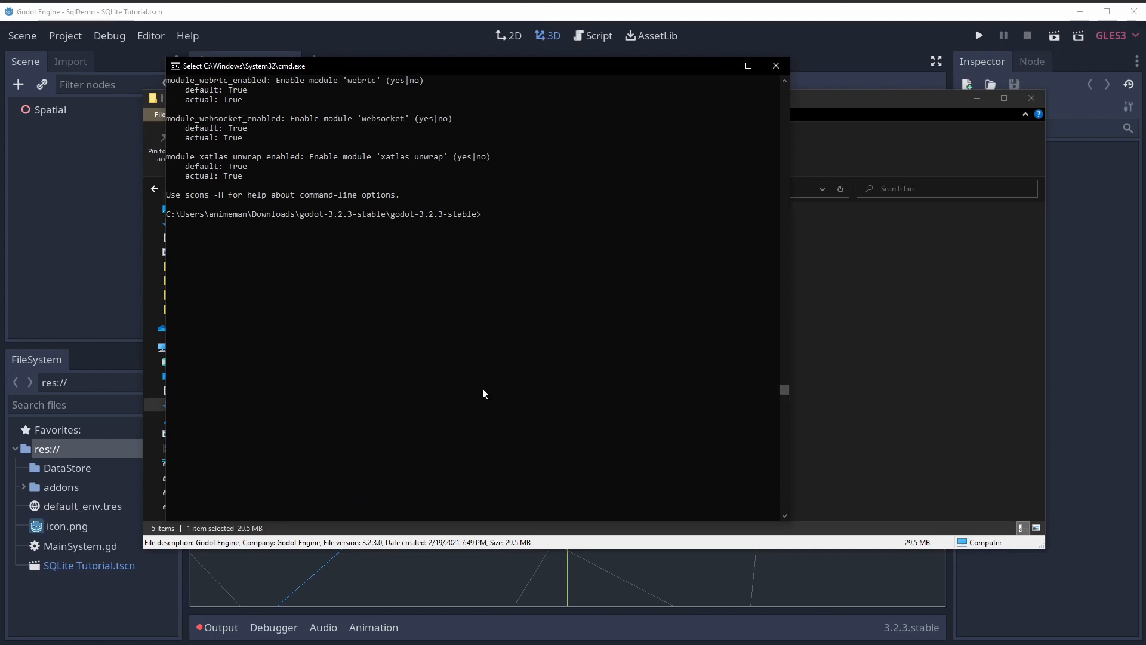
Recall the earlier Windows release build command and remove the disable_3d=yes option from it
{"action": "key", "text": "Up"}
{"action": "key", "text": "Up"}
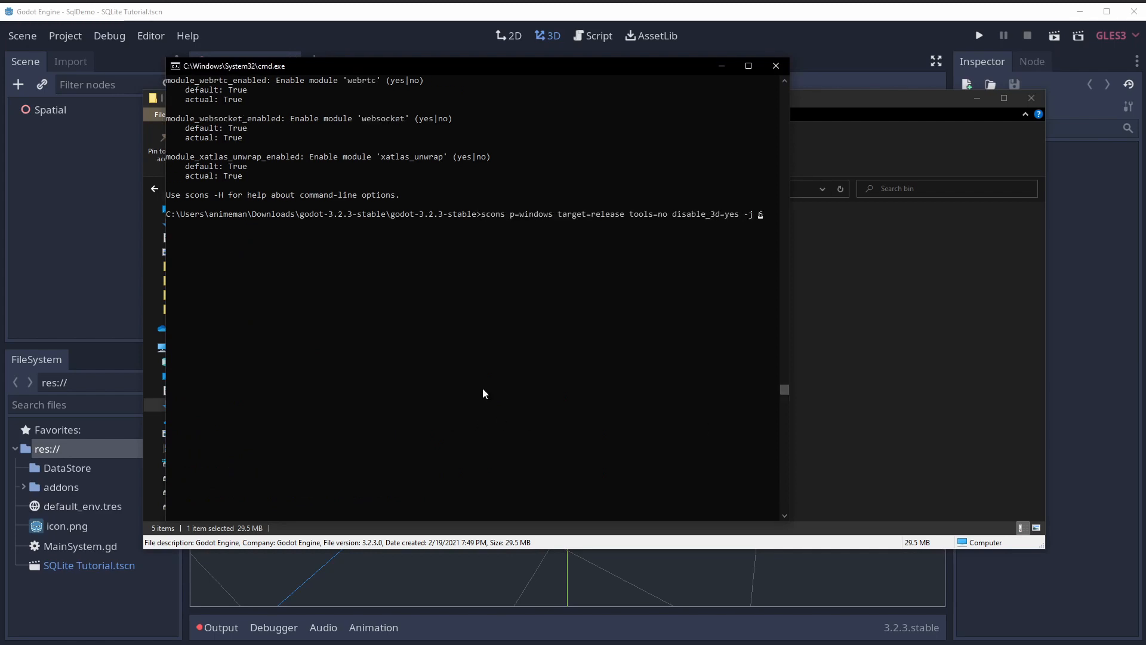
{"action": "key", "text": "Left"}
{"action": "key", "text": "Left"}
{"action": "key", "text": "Left"}
{"action": "key", "text": "Left"}
{"action": "key", "text": "Left"}
{"action": "key", "text": "Left"}
{"action": "key", "text": "Left"}
{"action": "key", "text": "Left"}
{"action": "key", "text": "Left"}
{"action": "key", "text": "ctrl+m"}
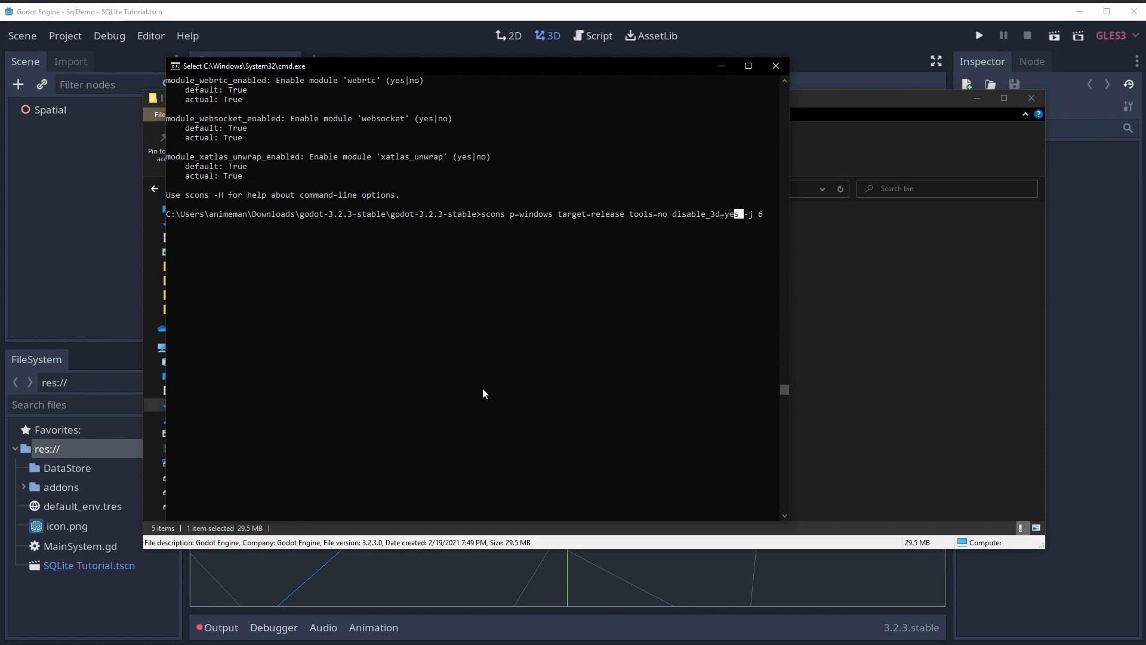
{"action": "key", "text": "Escape"}
{"action": "key", "text": "BackSpace"}
{"action": "key", "text": "BackSpace"}
{"action": "key", "text": "BackSpace"}
{"action": "key", "text": "BackSpace"}
{"action": "key", "text": "BackSpace"}
{"action": "key", "text": "BackSpace"}
{"action": "key", "text": "BackSpace"}
{"action": "key", "text": "BackSpace"}
{"action": "key", "text": "BackSpace"}
{"action": "key", "text": "BackSpace"}
{"action": "key", "text": "BackSpace"}
{"action": "key", "text": "BackSpace"}
{"action": "key", "text": "BackSpace"}
{"action": "key", "text": "BackSpace"}
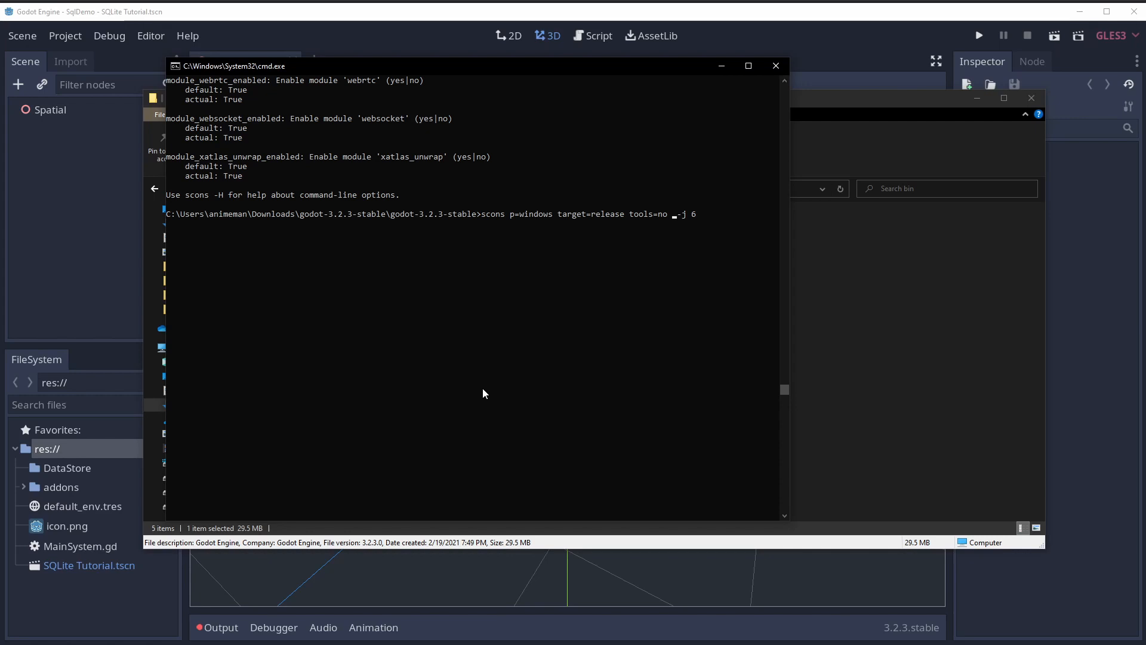
Add module_bullet_enabled=no and module_camera_enabled=no to the scons build command before the -j 6 option
{"action": "type", "text": "module_bullet_enabled=no"}
{"action": "type", "text": "module"}
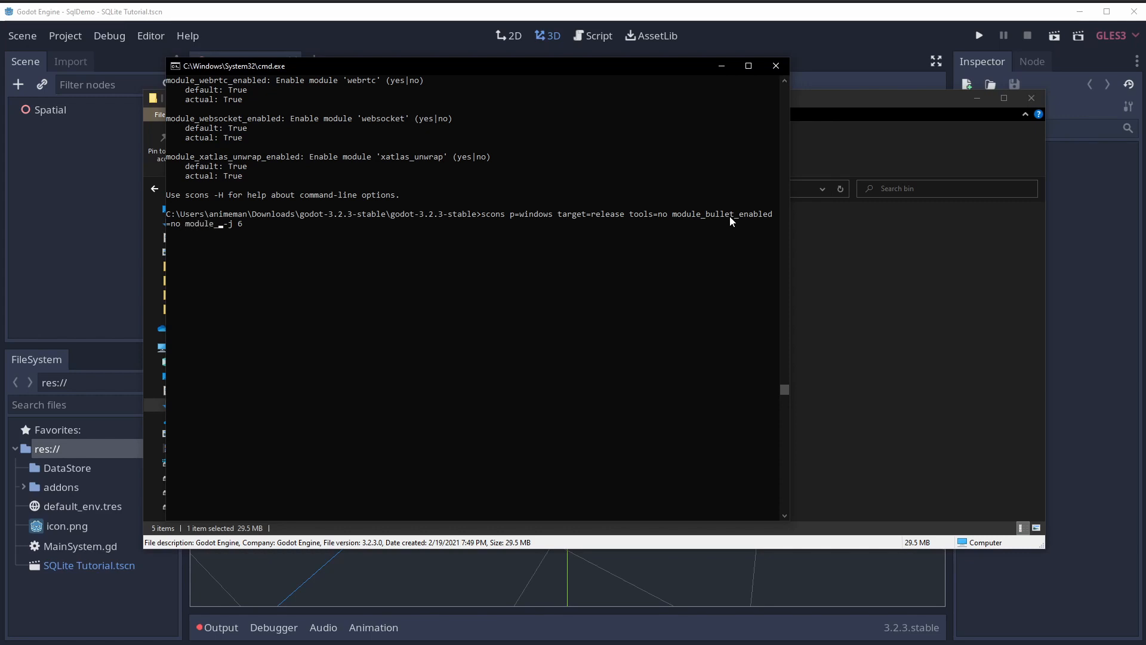
{"action": "type", "text": "_camera_enabled=no"}
Show the inner godot-3.2.3-stable source folder in File Explorer and return to the Command Prompt
{"action": "left_click", "coordinate": [971, 386]}
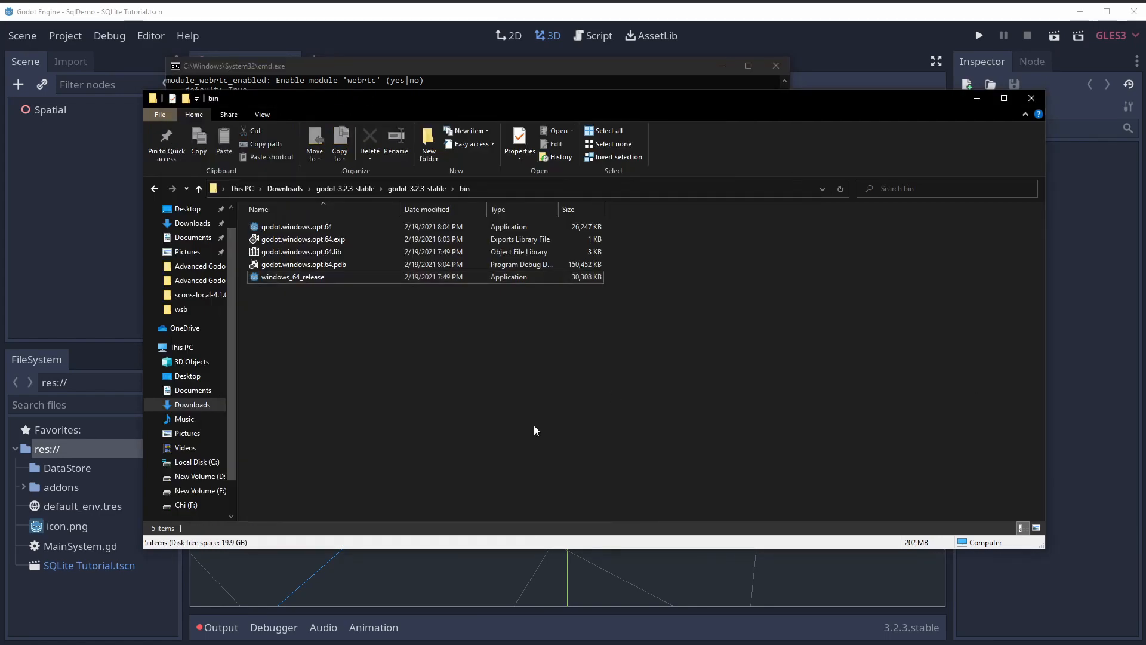
{"action": "left_click", "coordinate": [418, 189]}
{"action": "left_click", "coordinate": [952, 379]}
{"action": "left_click", "coordinate": [531, 82]}
Clear the whole unfinished scons build command from the command line
{"action": "key", "text": "BackSpace"}
{"action": "key", "text": "BackSpace"}
{"action": "key", "text": "BackSpace"}
{"action": "key", "text": "BackSpace"}
{"action": "key", "text": "BackSpace"}
{"action": "key", "text": "BackSpace"}
{"action": "key", "text": "BackSpace"}
{"action": "key", "text": "BackSpace"}
{"action": "key", "text": "BackSpace"}
{"action": "key", "text": "BackSpace"}
{"action": "key", "text": "BackSpace"}
{"action": "key", "text": "BackSpace"}
{"action": "key", "text": "BackSpace"}
{"action": "key", "text": "BackSpace"}
{"action": "key", "text": "BackSpace"}
{"action": "key", "text": "BackSpace"}
{"action": "key", "text": "BackSpace"}
{"action": "key", "text": "BackSpace"}
{"action": "key", "text": "BackSpace"}
{"action": "key", "text": "BackSpace"}
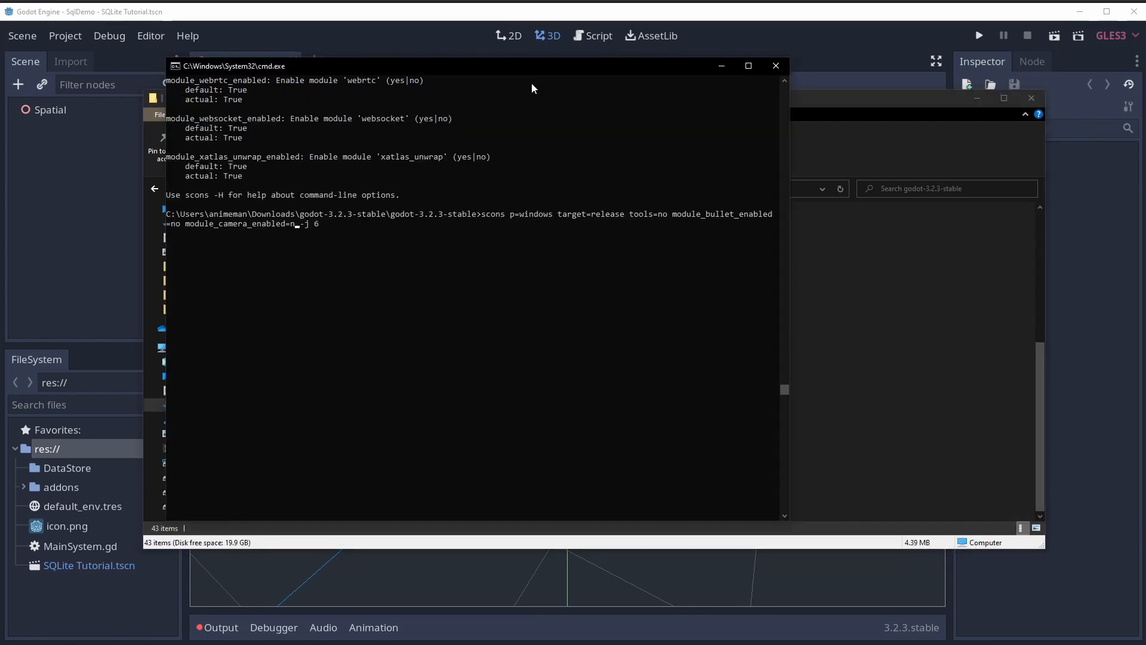
{"action": "key", "text": "BackSpace"}
{"action": "key", "text": "BackSpace"}
{"action": "key", "text": "BackSpace"}
{"action": "key", "text": "BackSpace"}
{"action": "key", "text": "BackSpace"}
{"action": "key", "text": "BackSpace"}
{"action": "key", "text": "BackSpace"}
{"action": "key", "text": "BackSpace"}
{"action": "key", "text": "BackSpace"}
{"action": "key", "text": "BackSpace"}
{"action": "key", "text": "BackSpace"}
{"action": "key", "text": "BackSpace"}
{"action": "key", "text": "BackSpace"}
{"action": "key", "text": "BackSpace"}
{"action": "key", "text": "BackSpace"}
{"action": "key", "text": "BackSpace"}
{"action": "key", "text": "BackSpace"}
{"action": "key", "text": "BackSpace"}
{"action": "key", "text": "BackSpace"}
{"action": "key", "text": "BackSpace"}
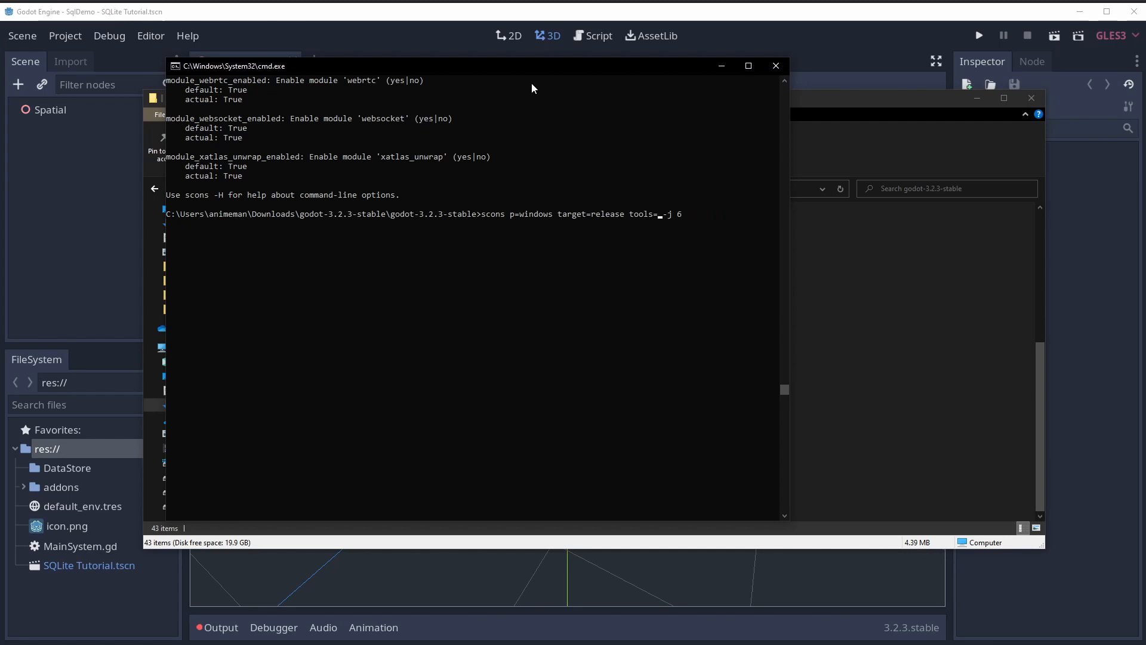
{"action": "key", "text": "BackSpace"}
{"action": "key", "text": "BackSpace"}
{"action": "key", "text": "BackSpace"}
{"action": "key", "text": "BackSpace"}
{"action": "key", "text": "BackSpace"}
{"action": "key", "text": "BackSpace"}
{"action": "key", "text": "BackSpace"}
{"action": "key", "text": "BackSpace"}
{"action": "key", "text": "Delete"}
{"action": "key", "text": "Delete"}
{"action": "key", "text": "Delete"}
{"action": "key", "text": "Delete"}
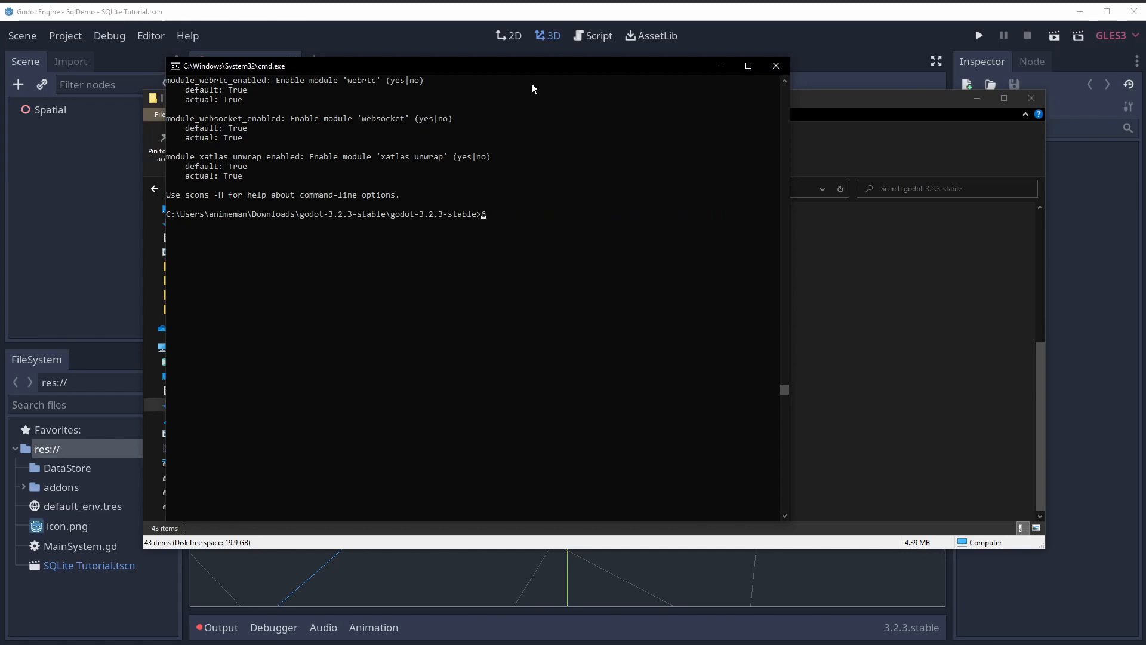
Change to the parent folder with cd .. and open it in Visual Studio Code with code
{"action": "type", "text": "cd .."}
{"action": "key", "text": "Return"}
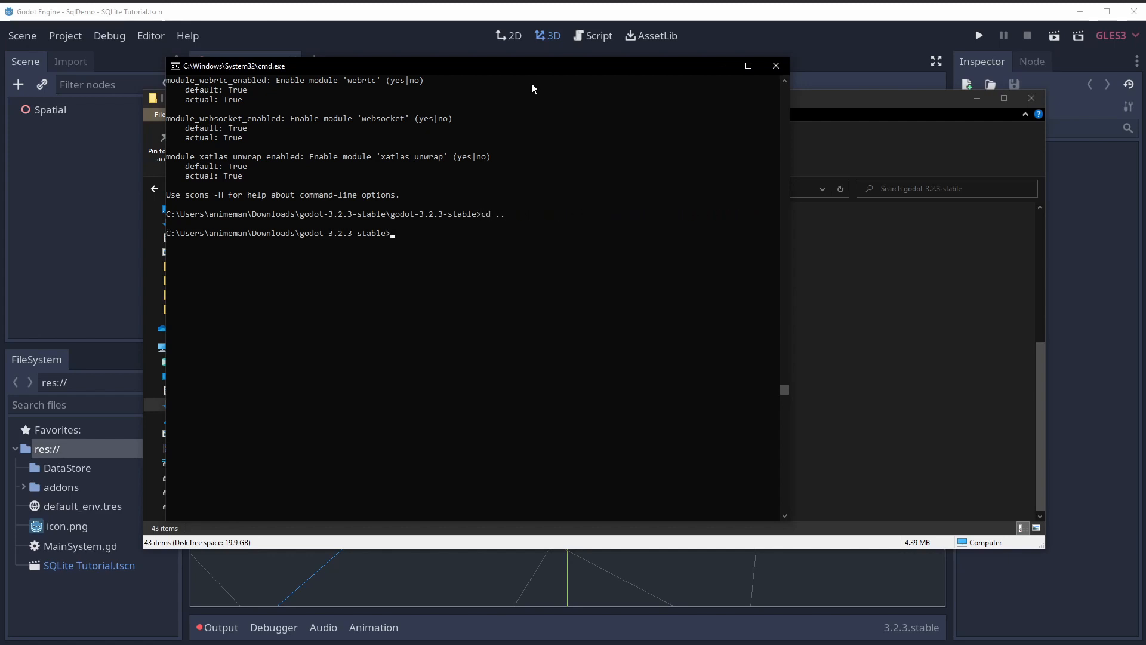
{"action": "type", "text": "code ."}
{"action": "key", "text": "Return"}
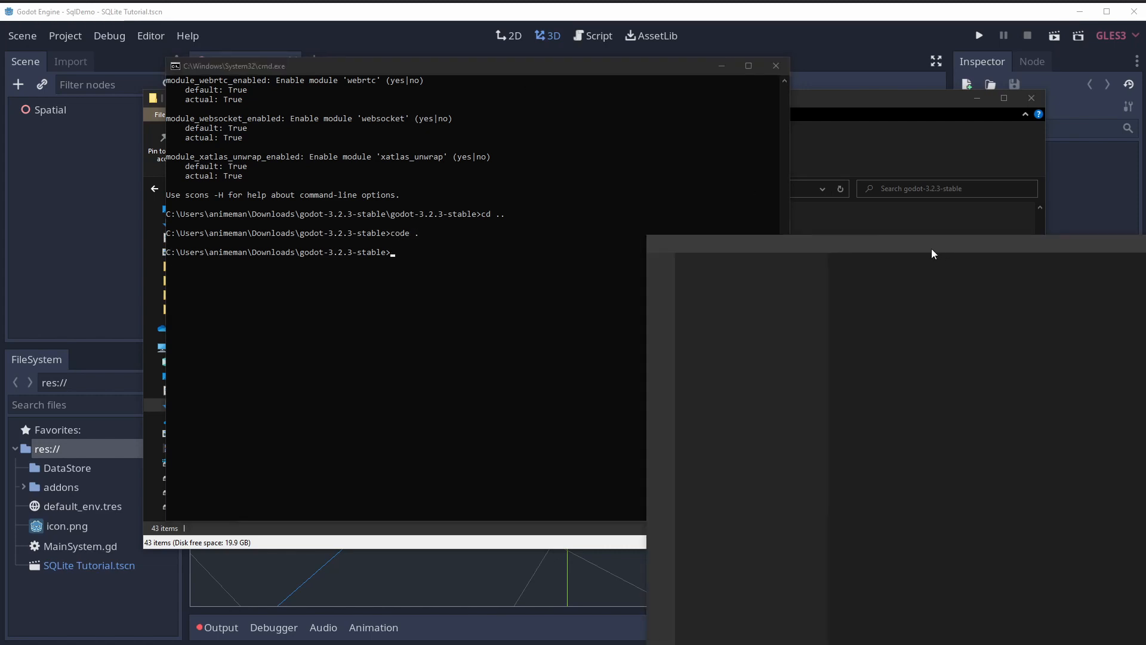
{"action": "left_click_drag", "start_coordinate": [931, 249], "coordinate": [435, 118]}
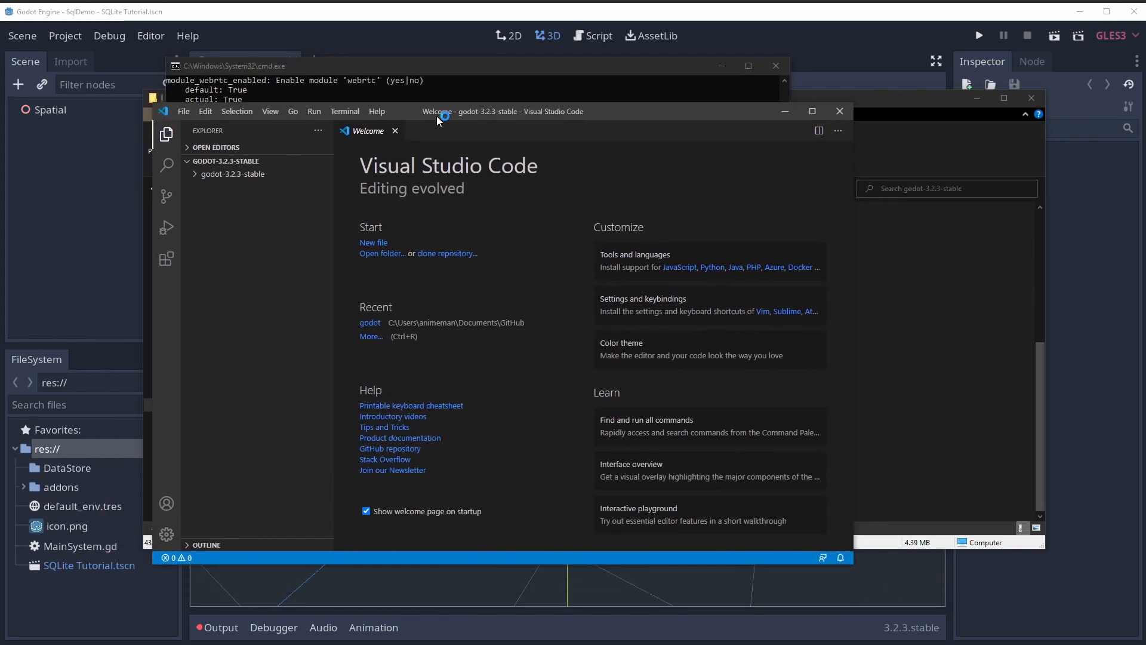
Create a new file custom.py in the inner godot-3.2.3-stable folder and enlarge the Visual Studio Code window
{"action": "left_click", "coordinate": [222, 173]}
{"action": "scroll", "coordinate": [267, 489], "scroll_direction": "down", "scroll_amount": 5}
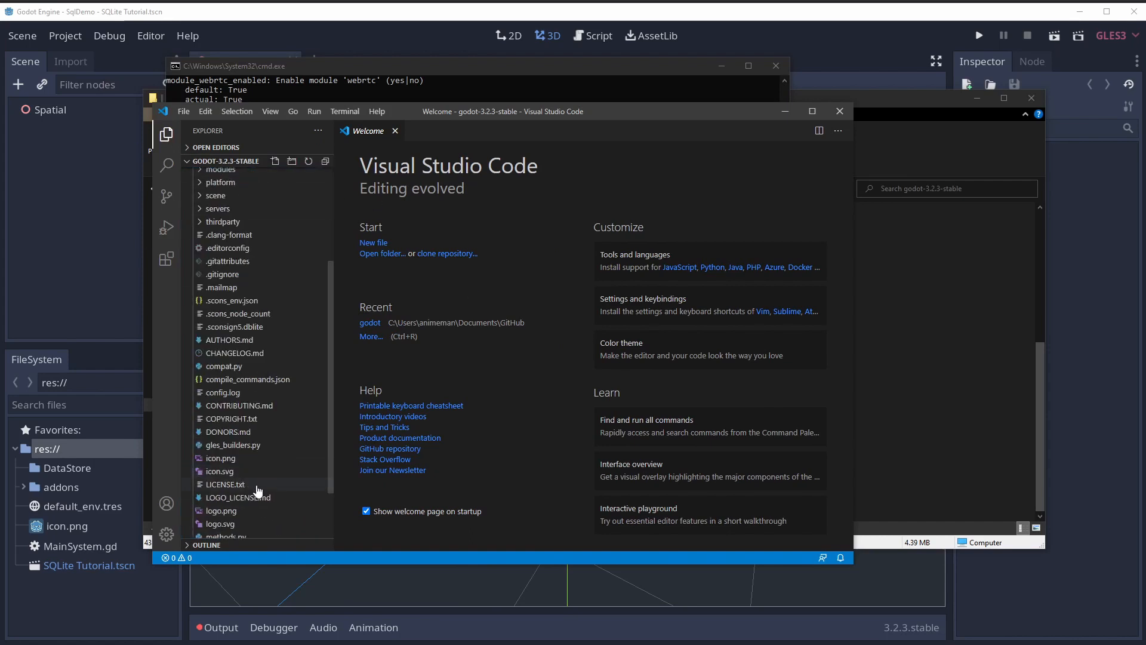
{"action": "scroll", "coordinate": [271, 358], "scroll_direction": "up", "scroll_amount": 3}
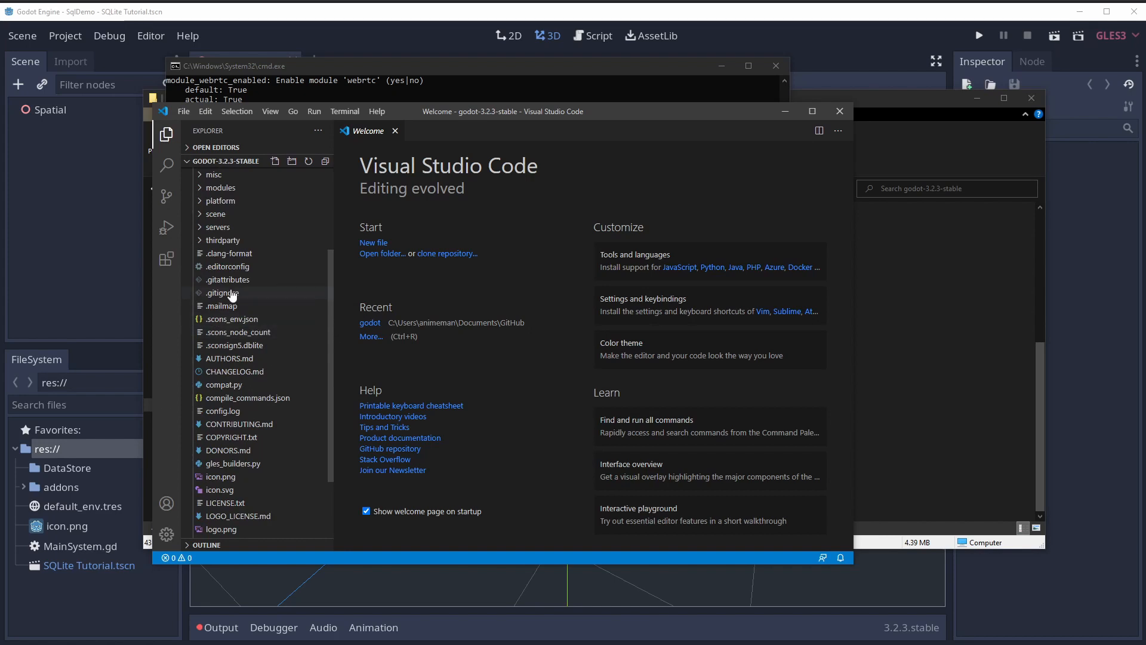
{"action": "scroll", "coordinate": [234, 219], "scroll_direction": "up", "scroll_amount": 4}
{"action": "right_click", "coordinate": [236, 175]}
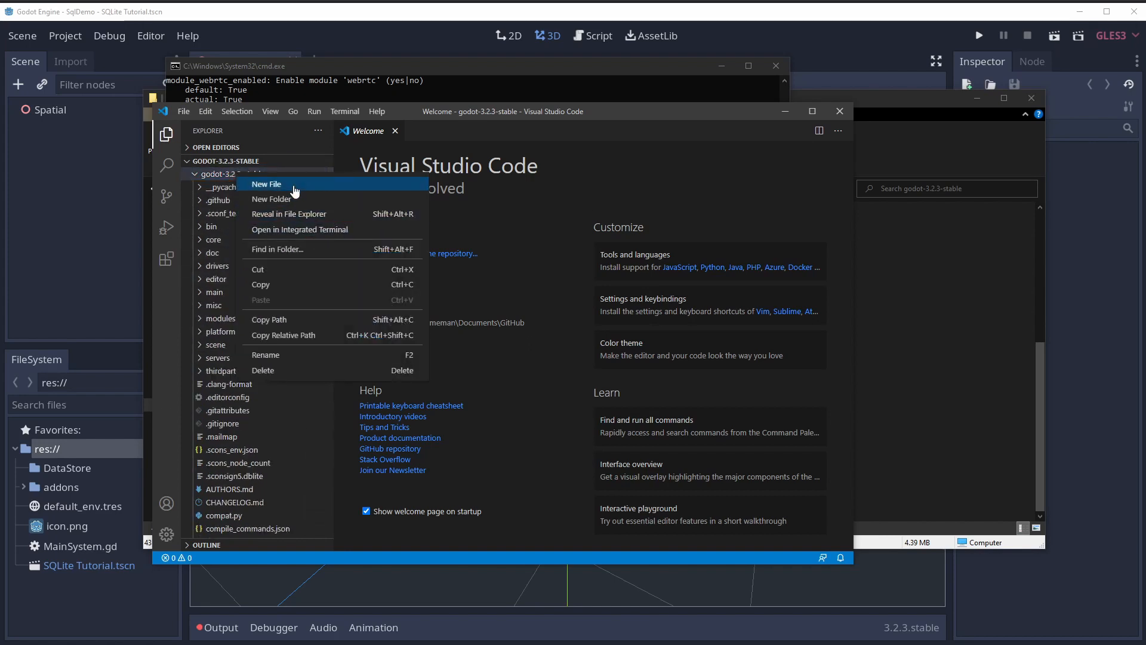
{"action": "left_click", "coordinate": [294, 189]}
{"action": "type", "text": "cusomt"}
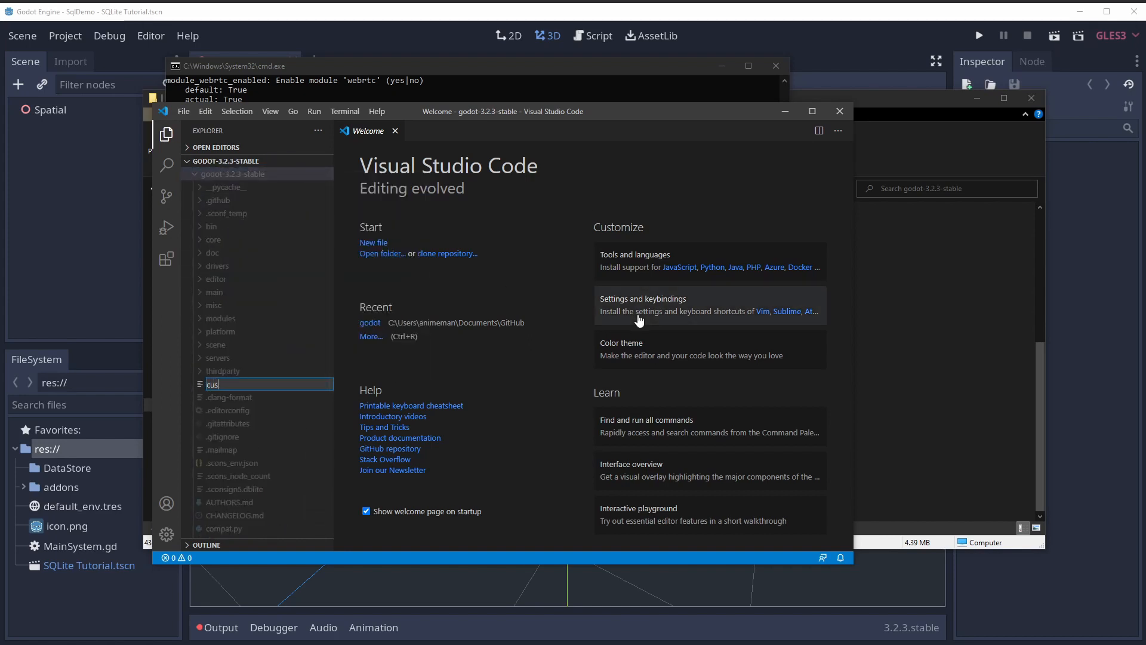
{"action": "key", "text": "BackSpace"}
{"action": "type", "text": "tom."}
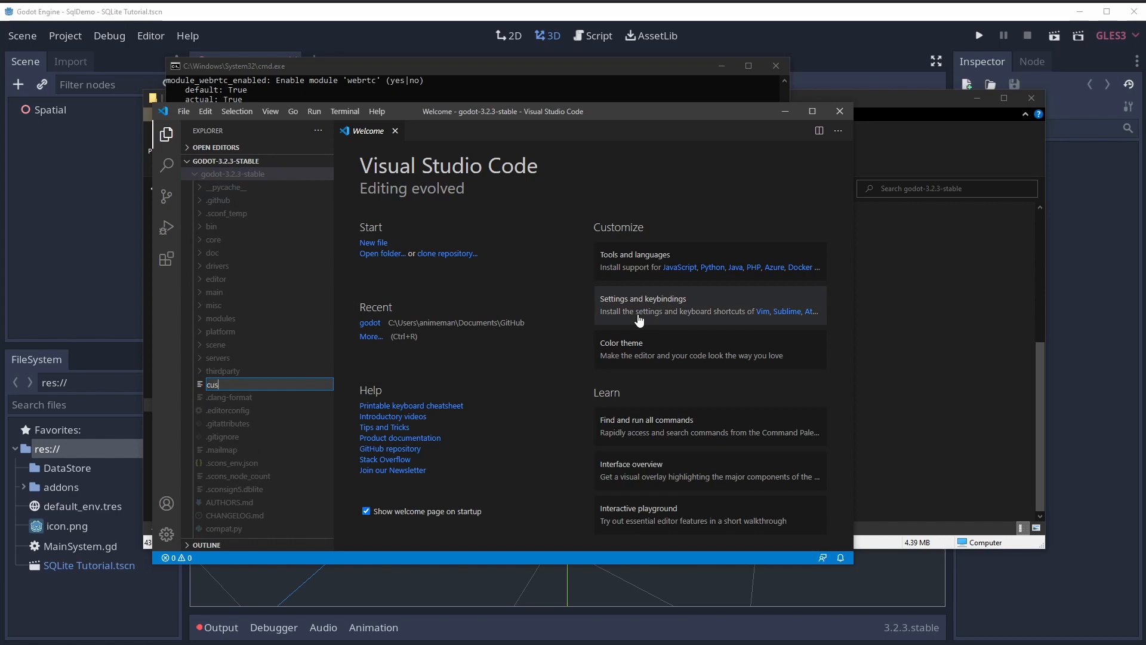
{"action": "type", "text": "py"}
{"action": "key", "text": "Return"}
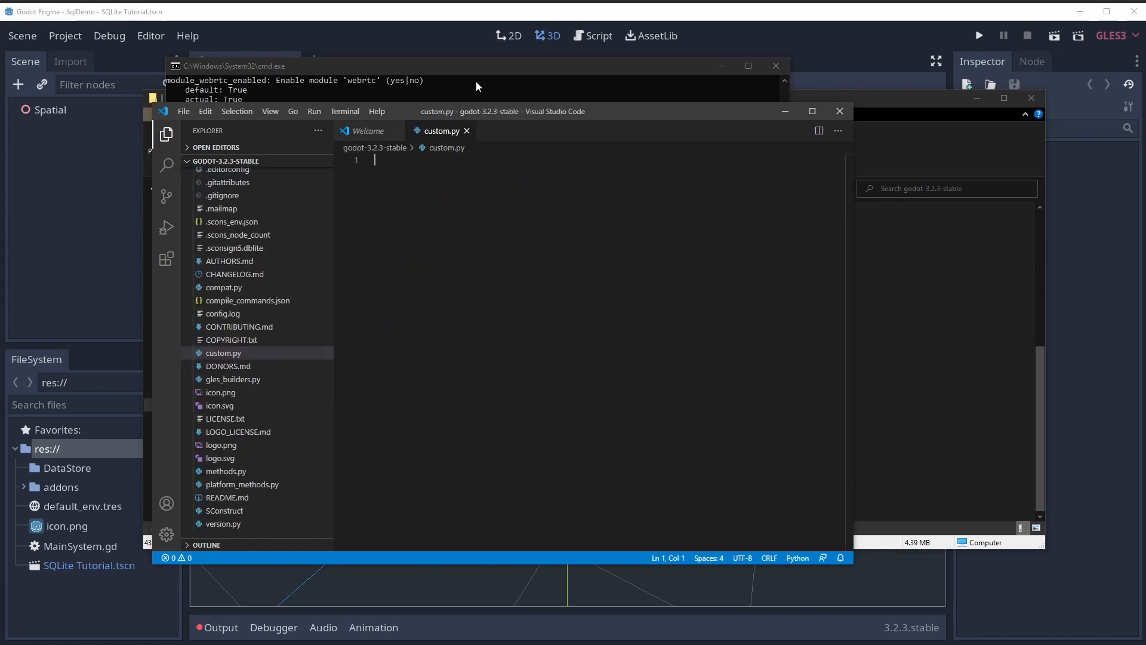
{"action": "left_click_drag", "start_coordinate": [480, 112], "coordinate": [362, 39]}
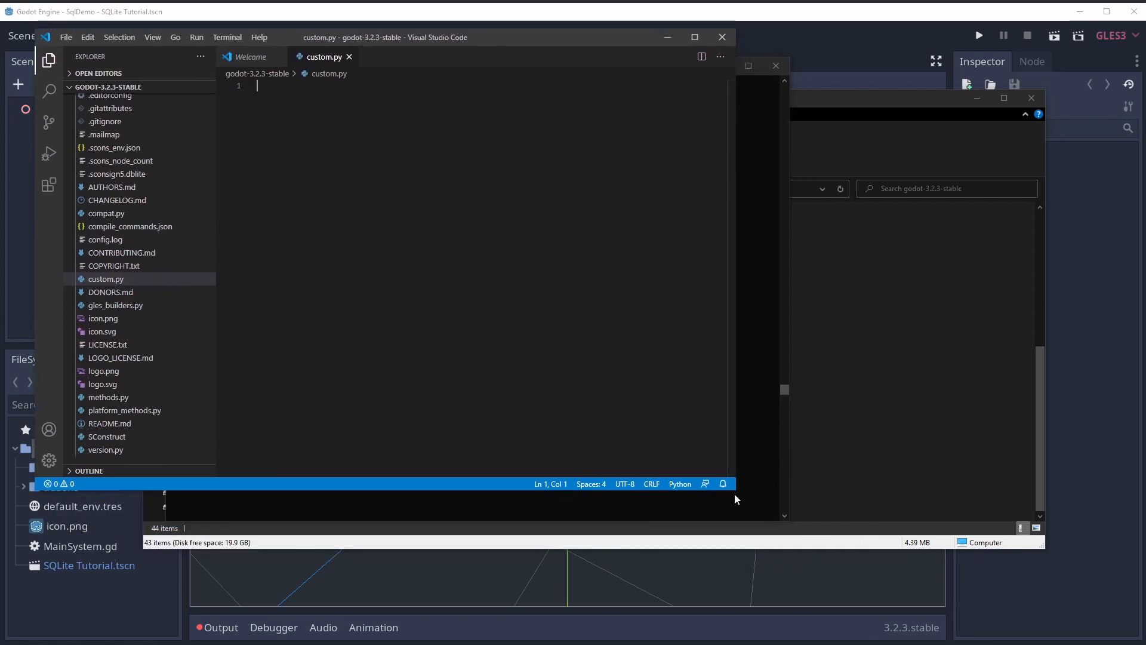
{"action": "left_click_drag", "start_coordinate": [736, 490], "coordinate": [1023, 611]}
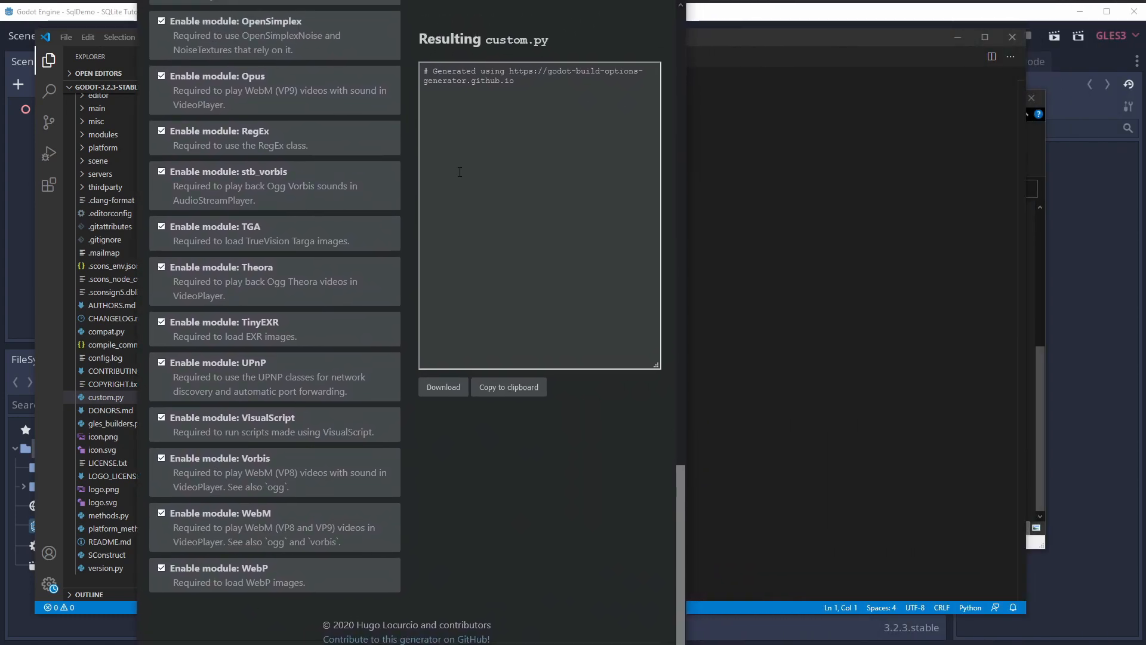
Disable the Bullet and ARKit modules in the Godot build options generator
{"action": "scroll", "coordinate": [360, 403], "scroll_direction": "up", "scroll_amount": 13}
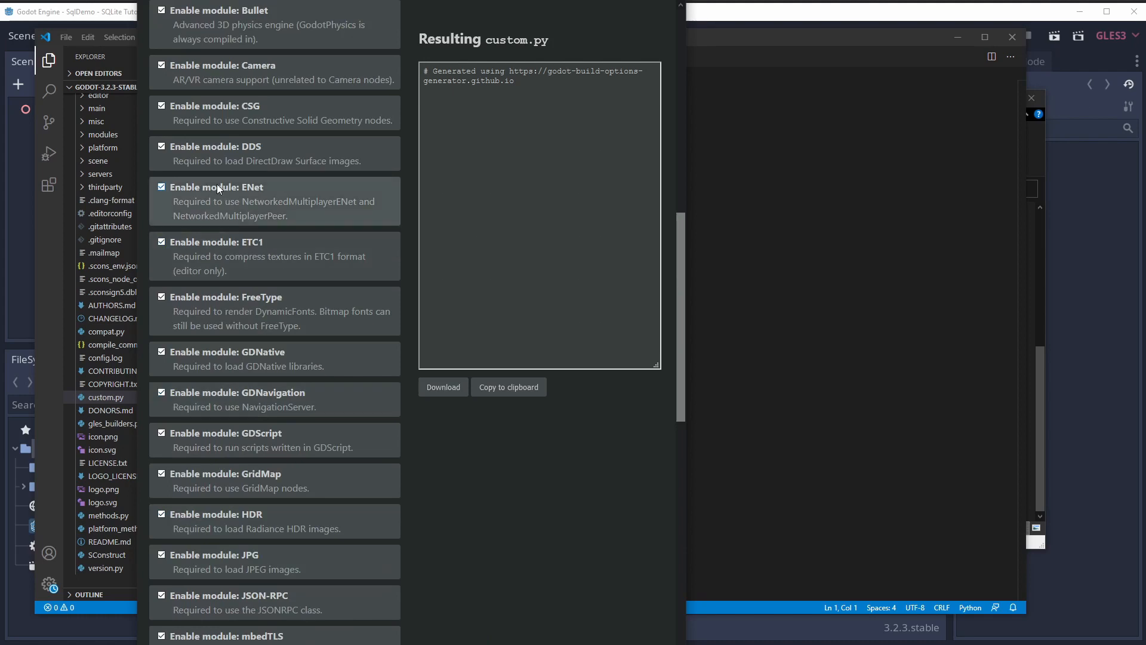
{"action": "scroll", "coordinate": [205, 157], "scroll_direction": "up", "scroll_amount": 1}
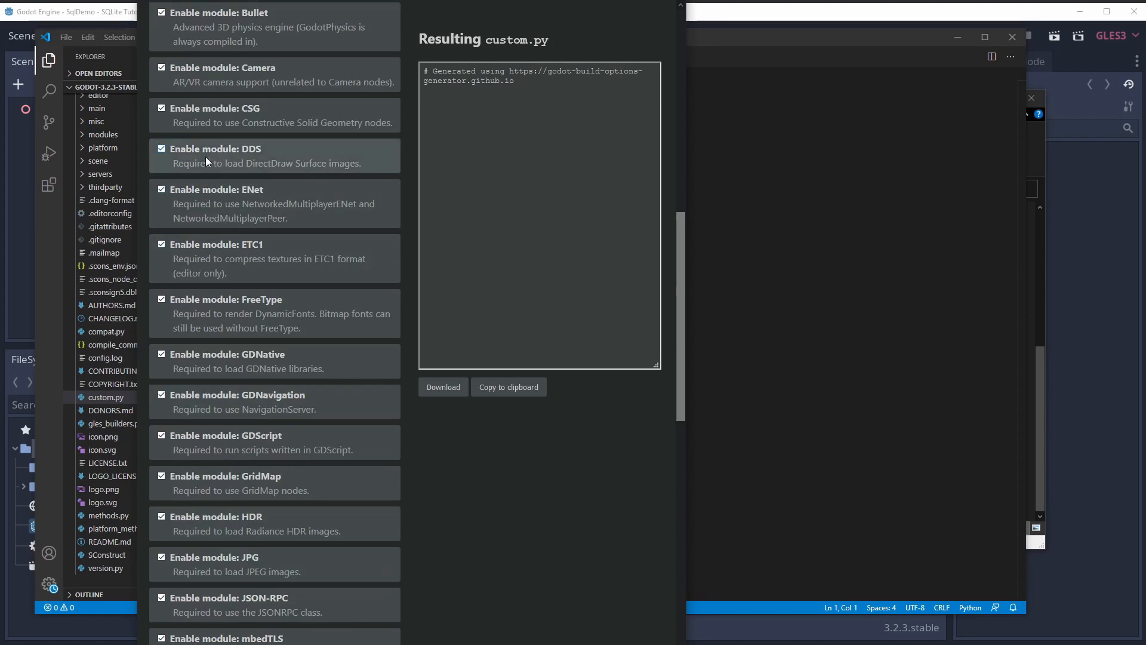
{"action": "scroll", "coordinate": [205, 156], "scroll_direction": "up", "scroll_amount": 2}
{"action": "left_click", "coordinate": [208, 147]}
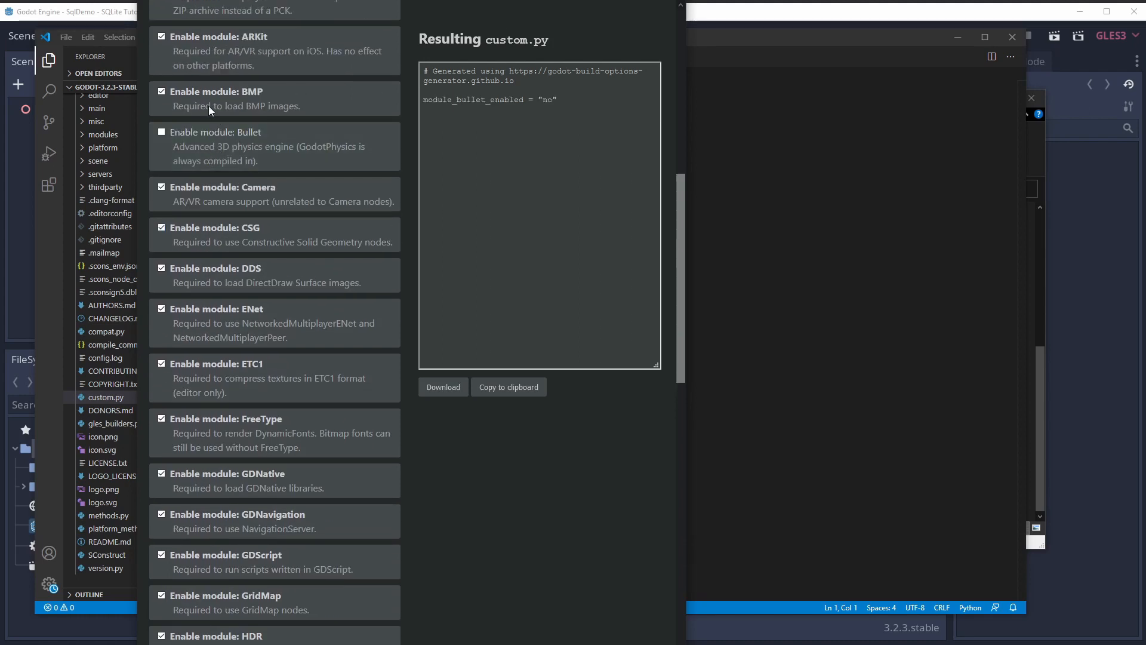
{"action": "scroll", "coordinate": [224, 141], "scroll_direction": "up", "scroll_amount": 2}
{"action": "left_click", "coordinate": [221, 173]}
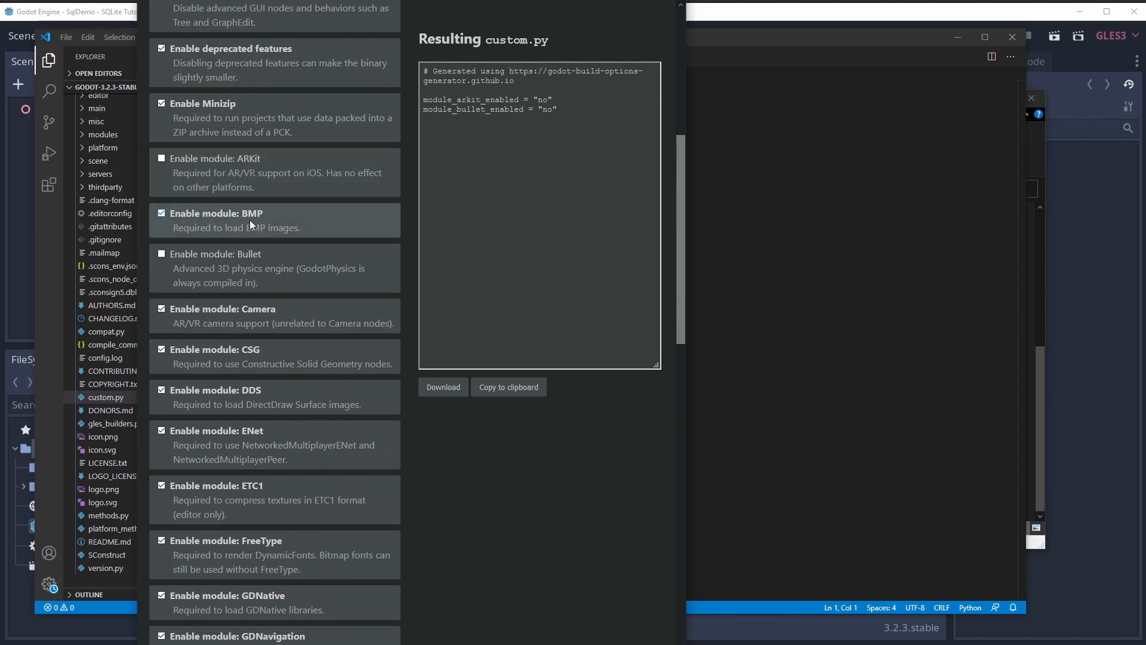
Disable Minizip and turn on the Disable advanced GUI, Optimize for size and Disable 3D options
{"action": "scroll", "coordinate": [217, 206], "scroll_direction": "up", "scroll_amount": 1}
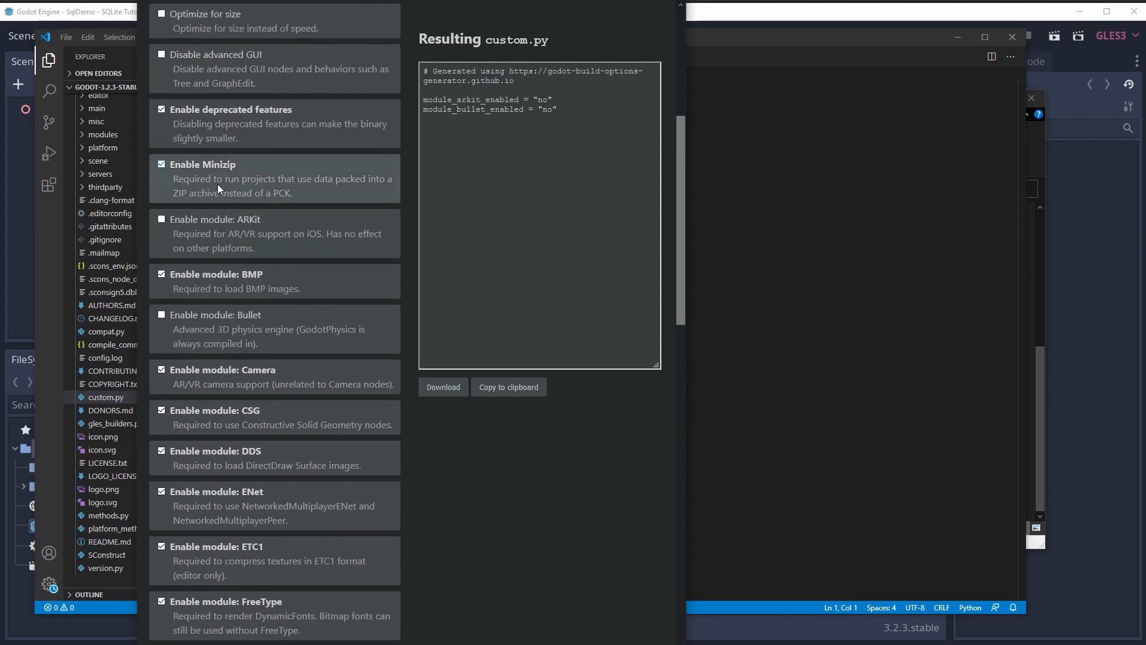
{"action": "left_click", "coordinate": [217, 184]}
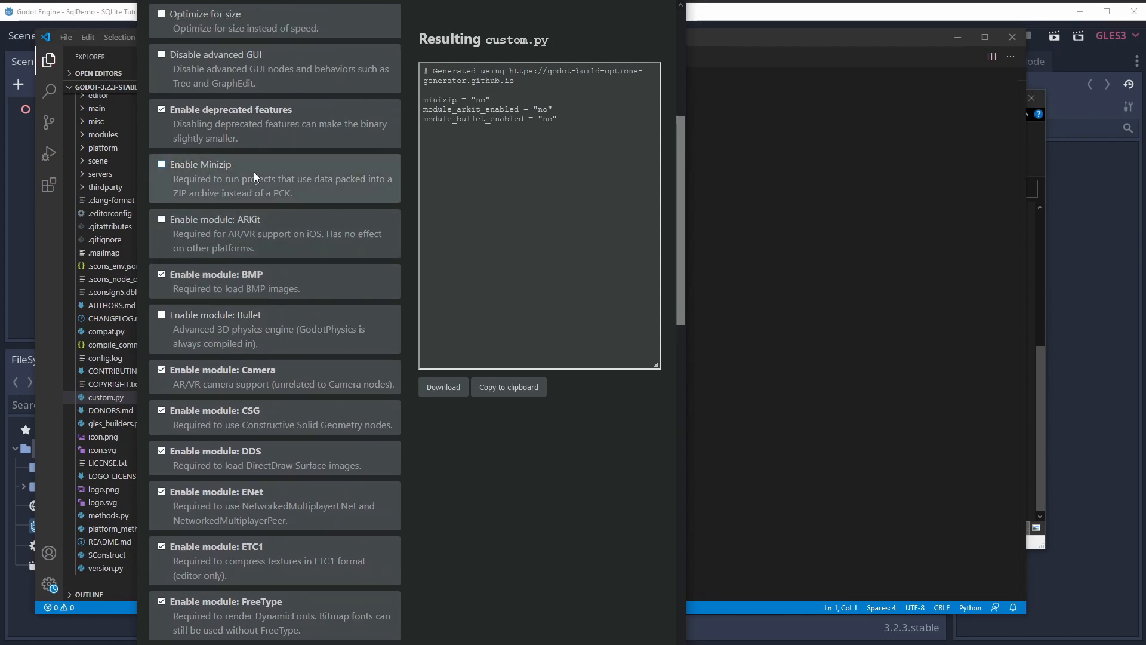
{"action": "scroll", "coordinate": [256, 172], "scroll_direction": "up", "scroll_amount": 1}
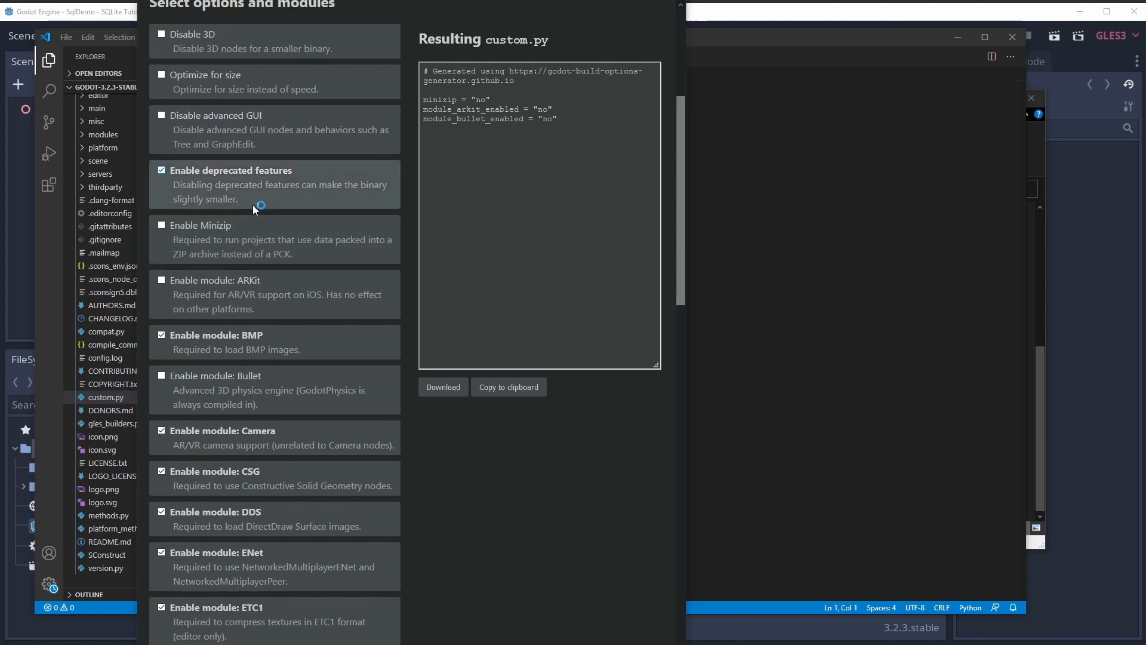
{"action": "left_click", "coordinate": [234, 116]}
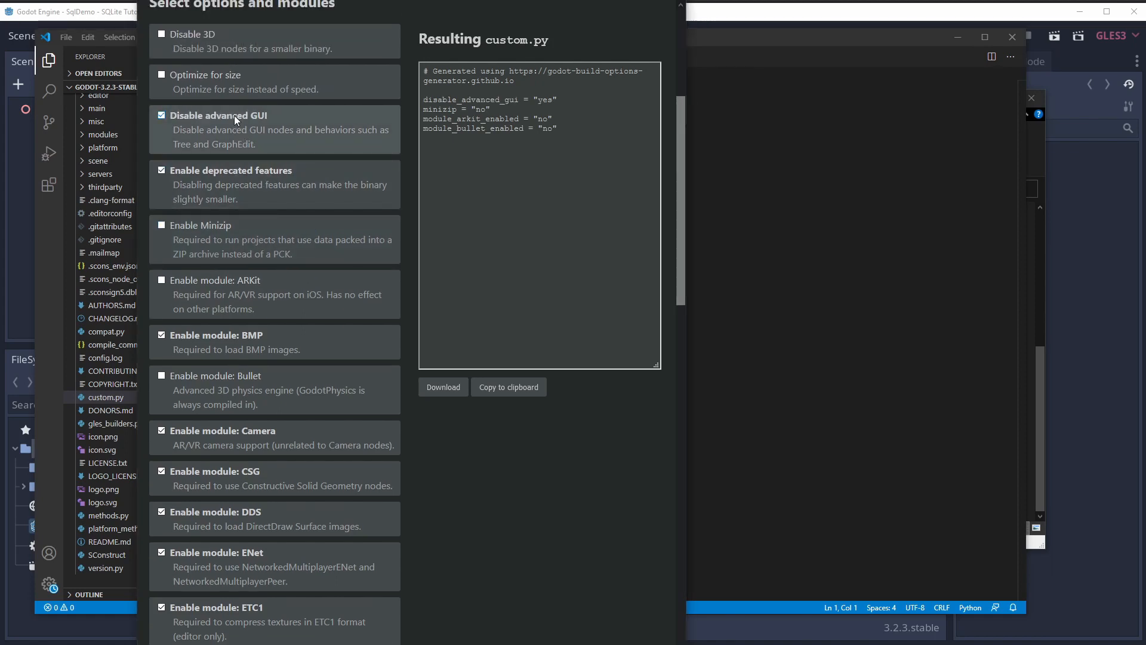
{"action": "left_click", "coordinate": [248, 80]}
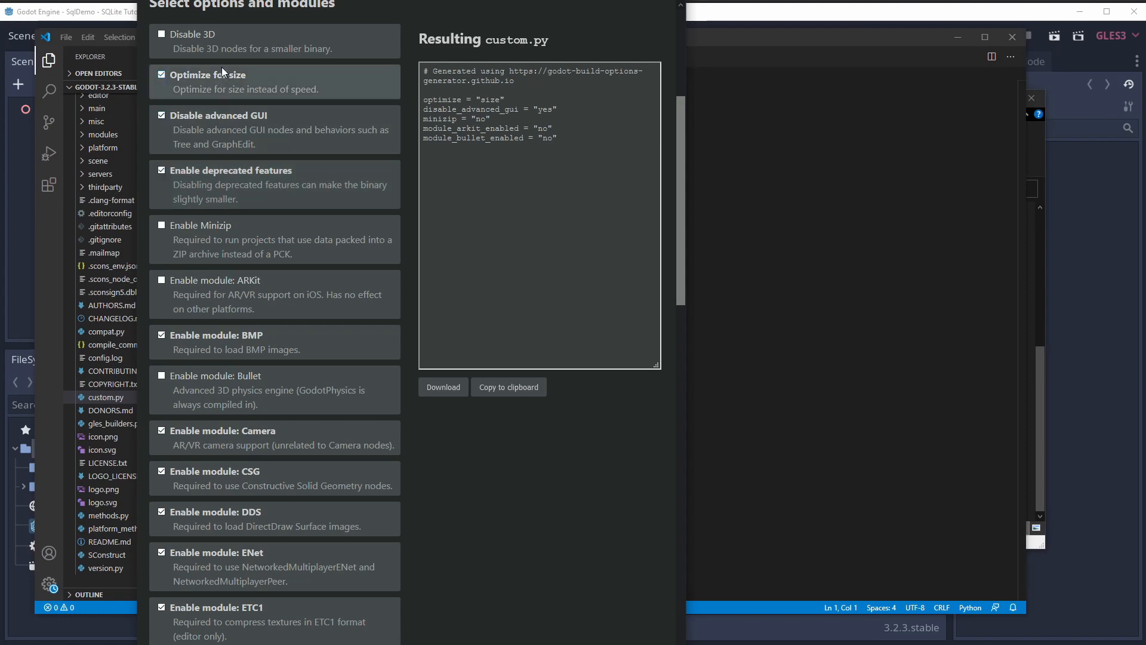
{"action": "left_click", "coordinate": [218, 41]}
Disable the Mobile VR and HDR modules in the generator's module list
{"action": "scroll", "coordinate": [293, 256], "scroll_direction": "down", "scroll_amount": 12}
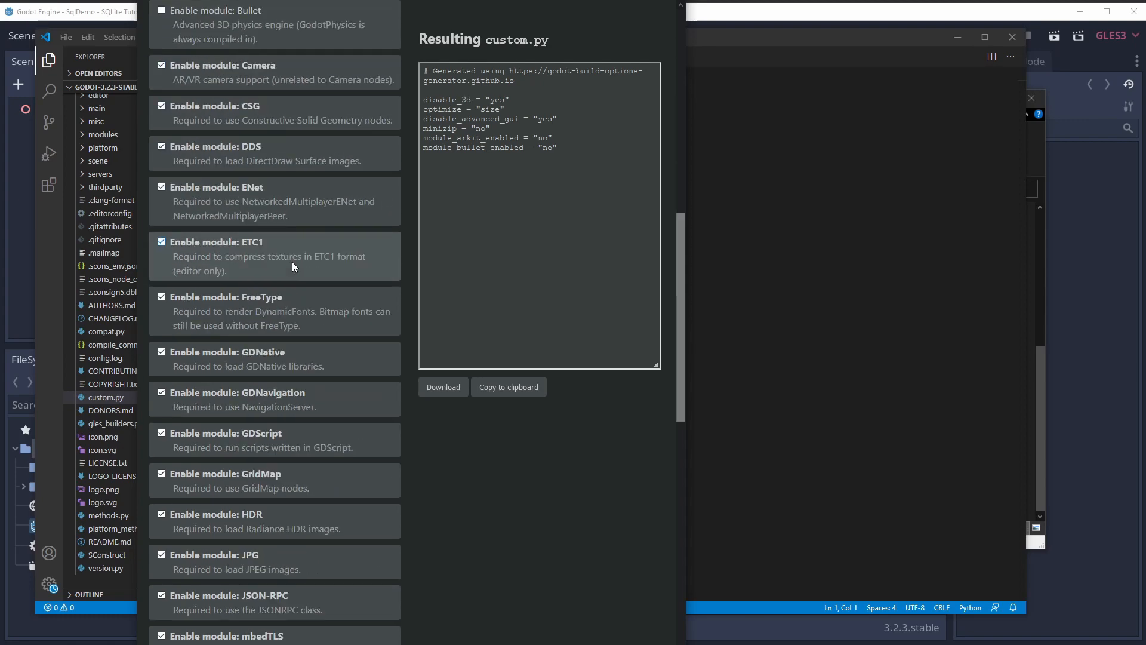
{"action": "left_click", "coordinate": [278, 310]}
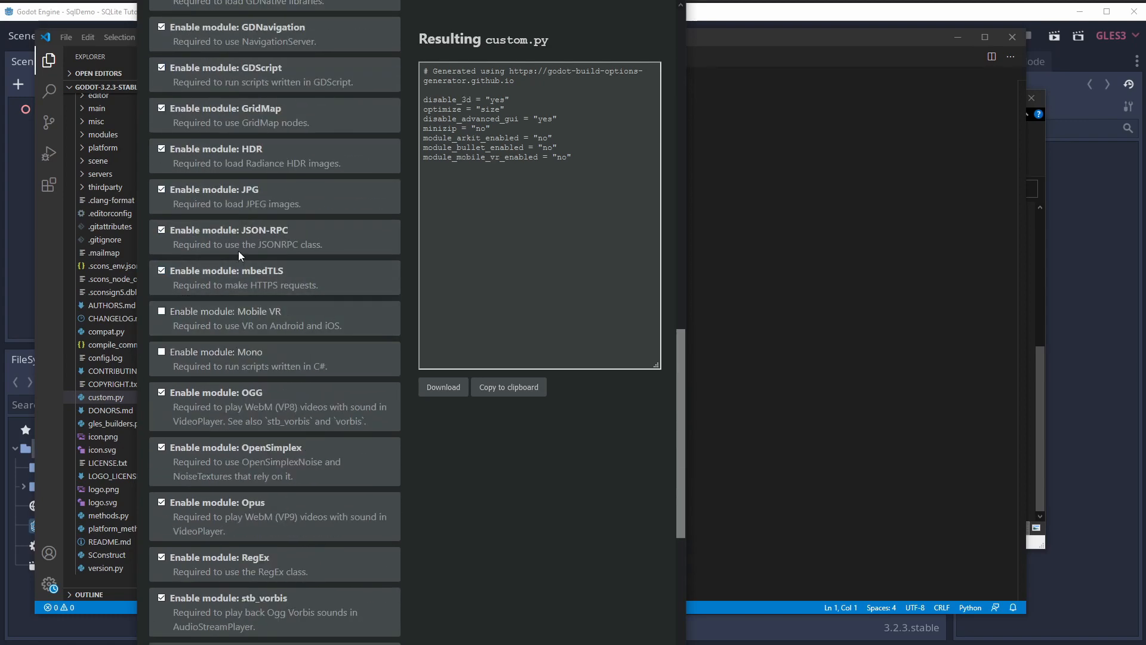
{"action": "left_click", "coordinate": [243, 154]}
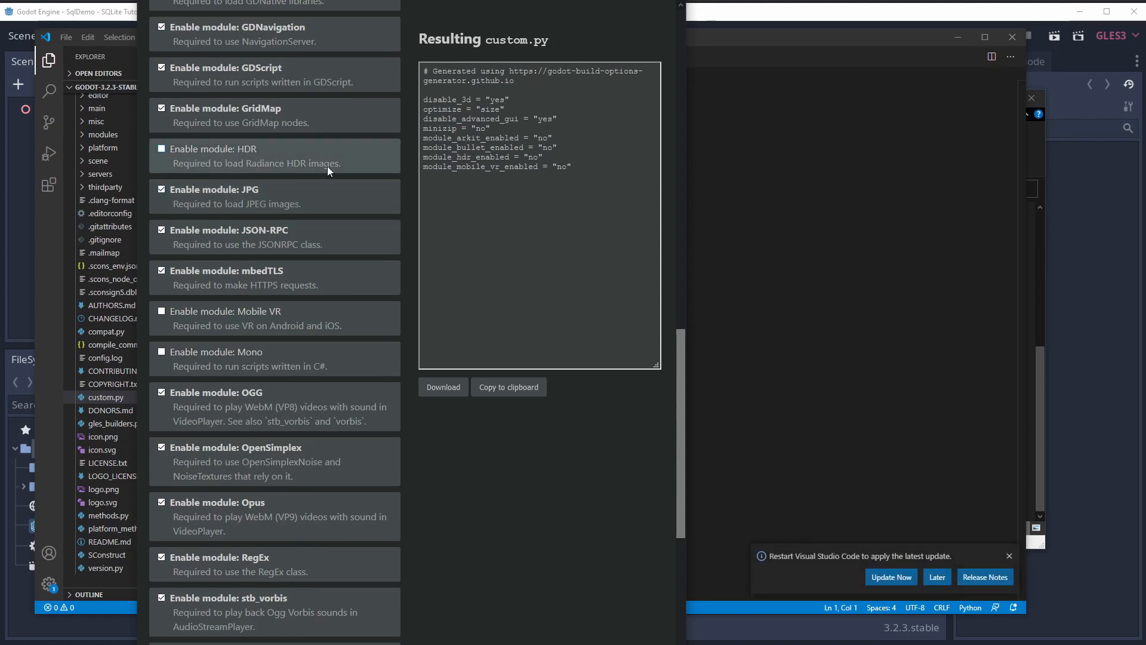
Disable the VisualScript, WebM, WebP and Vorbis modules in the generator's module list
{"action": "scroll", "coordinate": [286, 469], "scroll_direction": "down", "scroll_amount": 6}
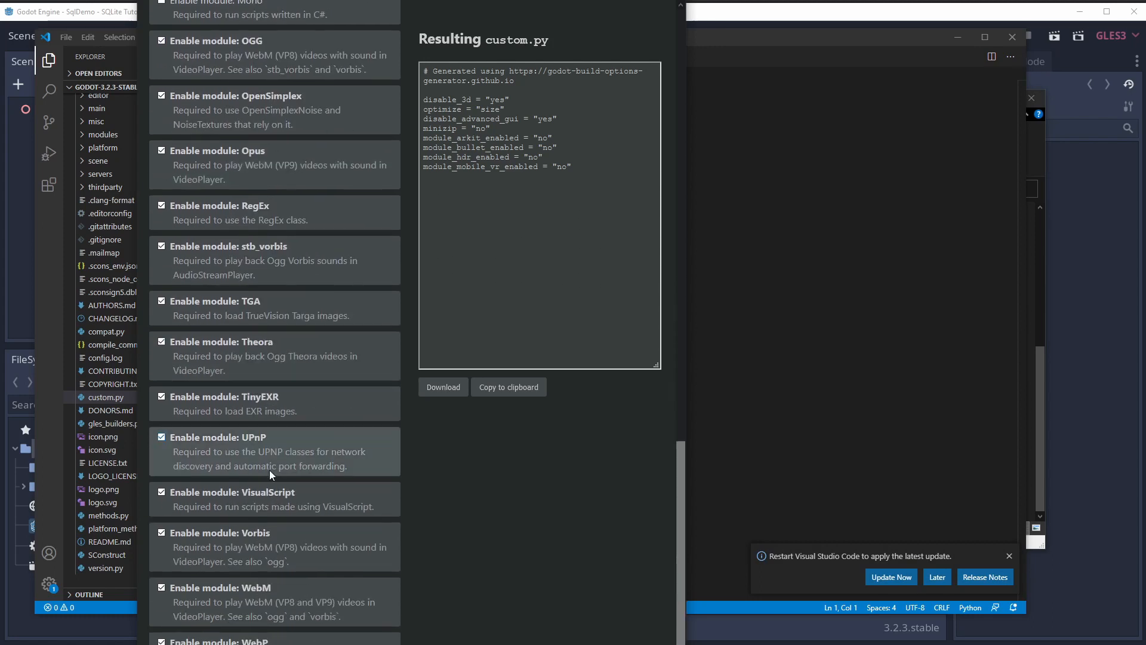
{"action": "scroll", "coordinate": [270, 471], "scroll_direction": "down", "scroll_amount": 2}
{"action": "left_click", "coordinate": [273, 422]}
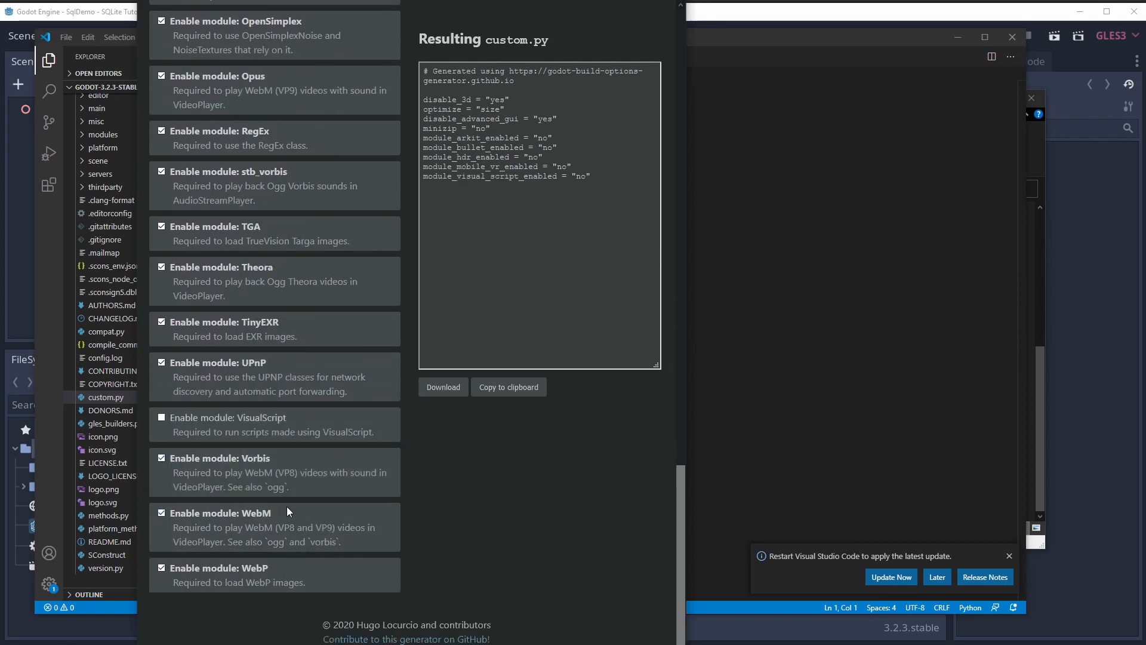
{"action": "left_click", "coordinate": [295, 531]}
{"action": "left_click", "coordinate": [292, 574]}
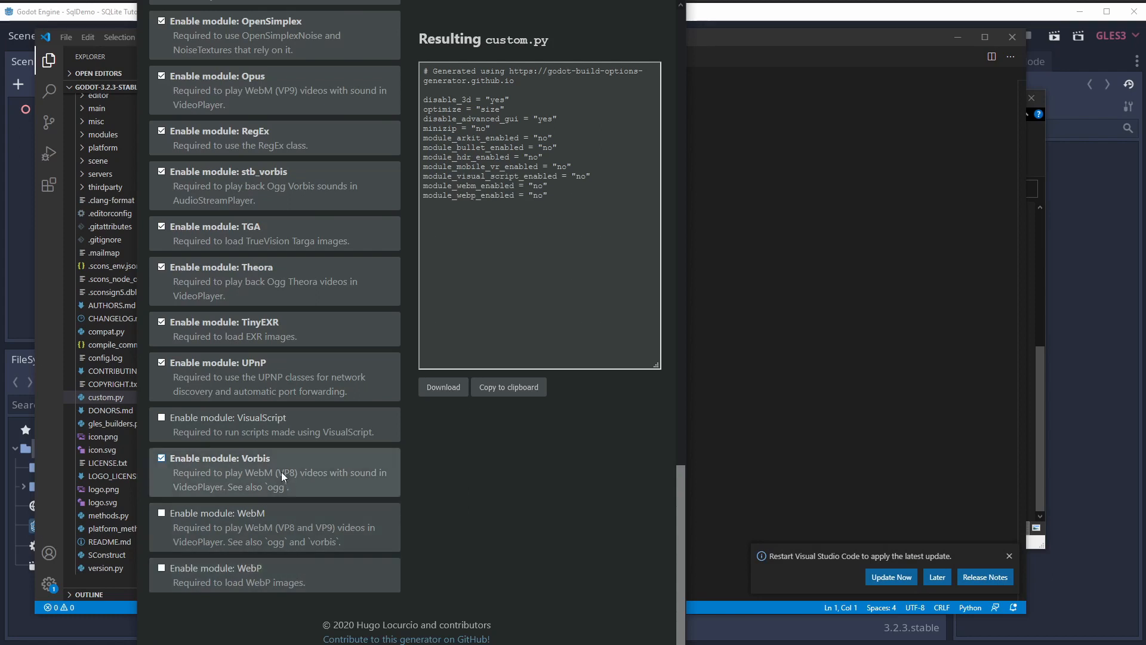
{"action": "left_click", "coordinate": [281, 471]}
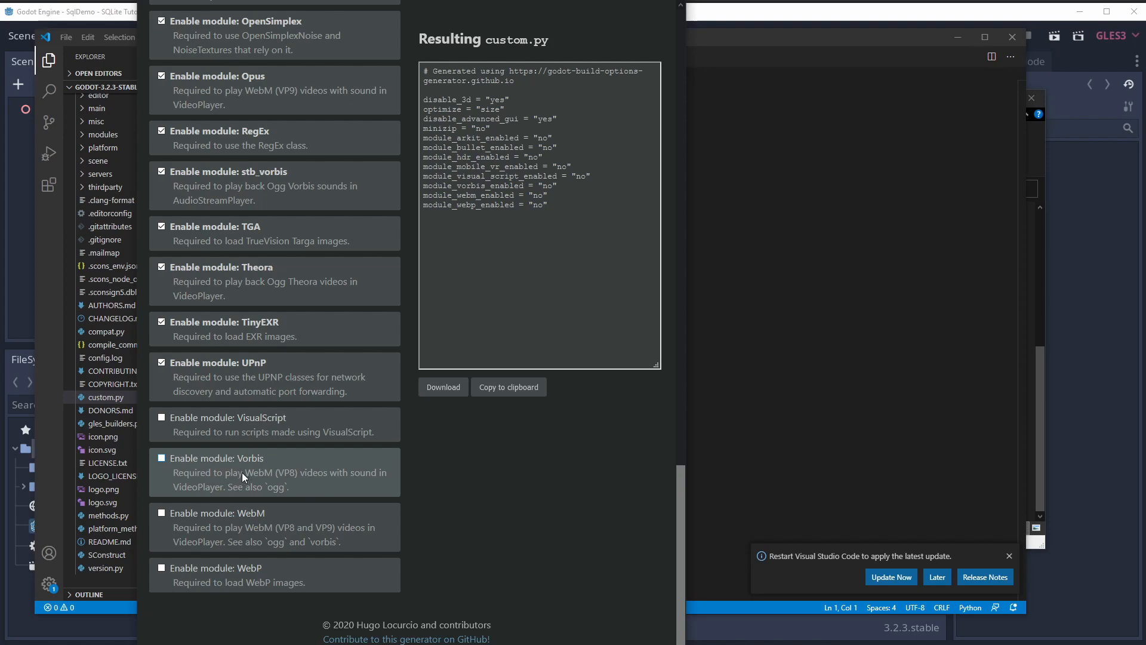
Disable the UPnP, RegEx, Opus and OGG modules in the generator's module list
{"action": "left_click", "coordinate": [285, 385]}
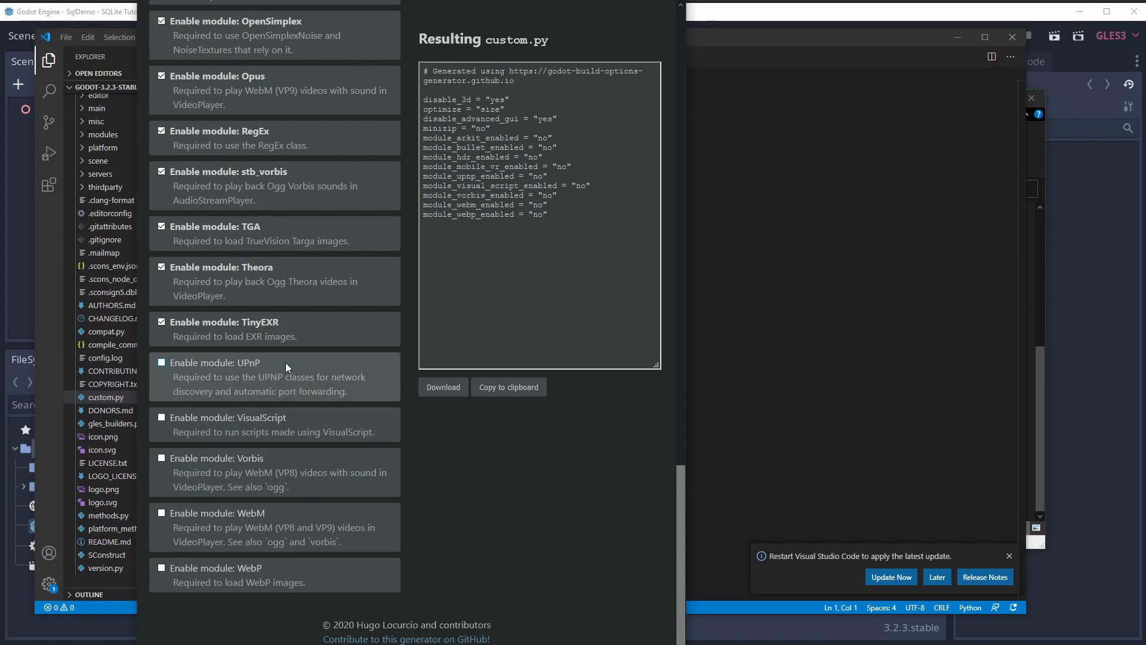
{"action": "scroll", "coordinate": [289, 413], "scroll_direction": "up", "scroll_amount": 2}
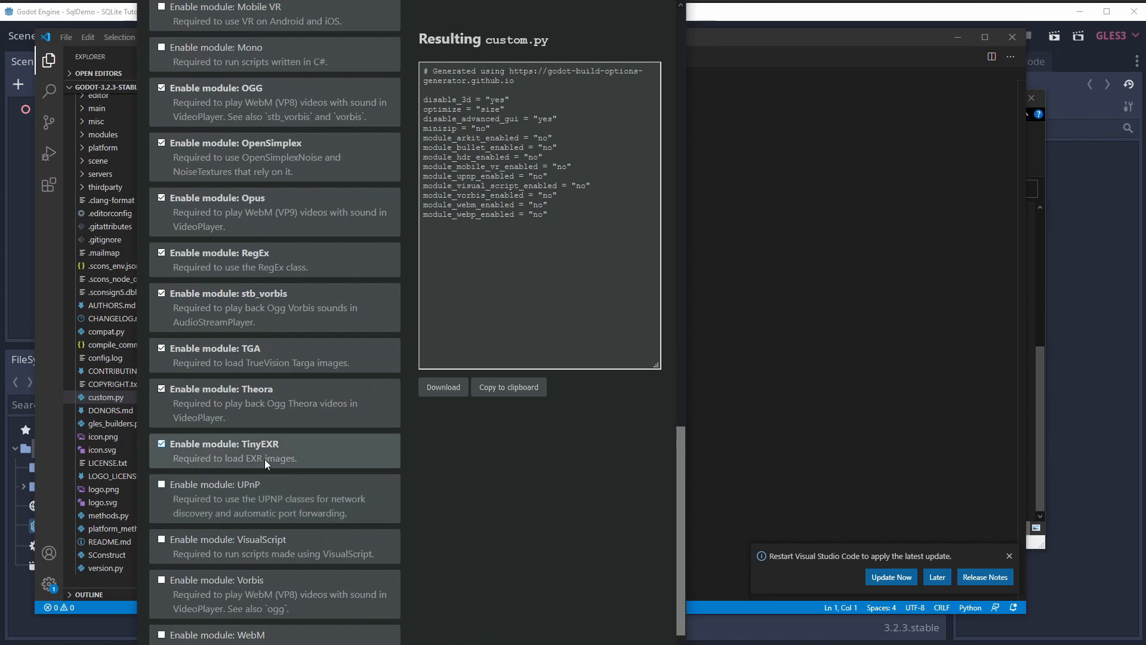
{"action": "left_click", "coordinate": [276, 265]}
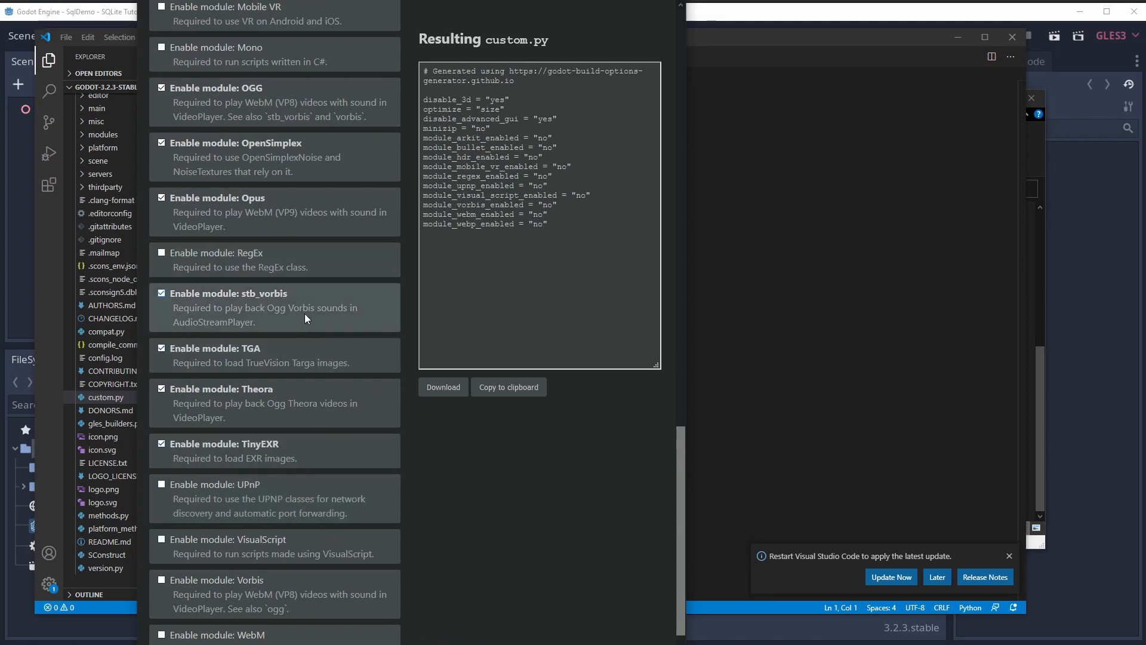
{"action": "left_click", "coordinate": [294, 221]}
{"action": "scroll", "coordinate": [310, 296], "scroll_direction": "up", "scroll_amount": 4}
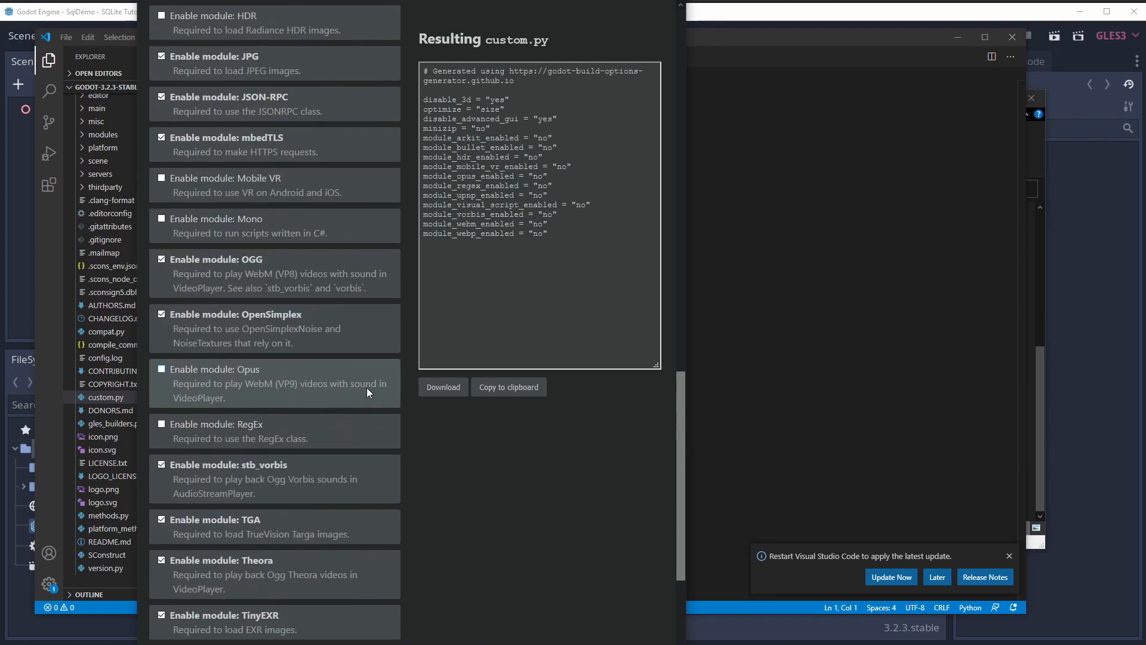
{"action": "left_click", "coordinate": [278, 353]}
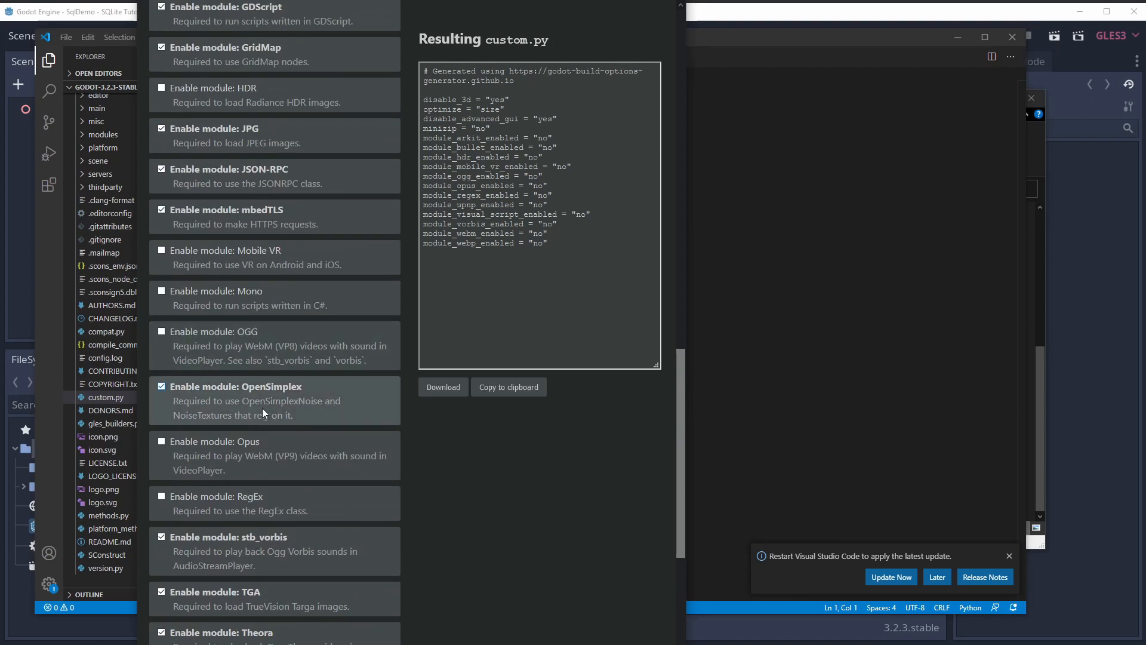
Disable the GDNavigation and FreeType modules in the generator's module list
{"action": "scroll", "coordinate": [272, 411], "scroll_direction": "up", "scroll_amount": 2}
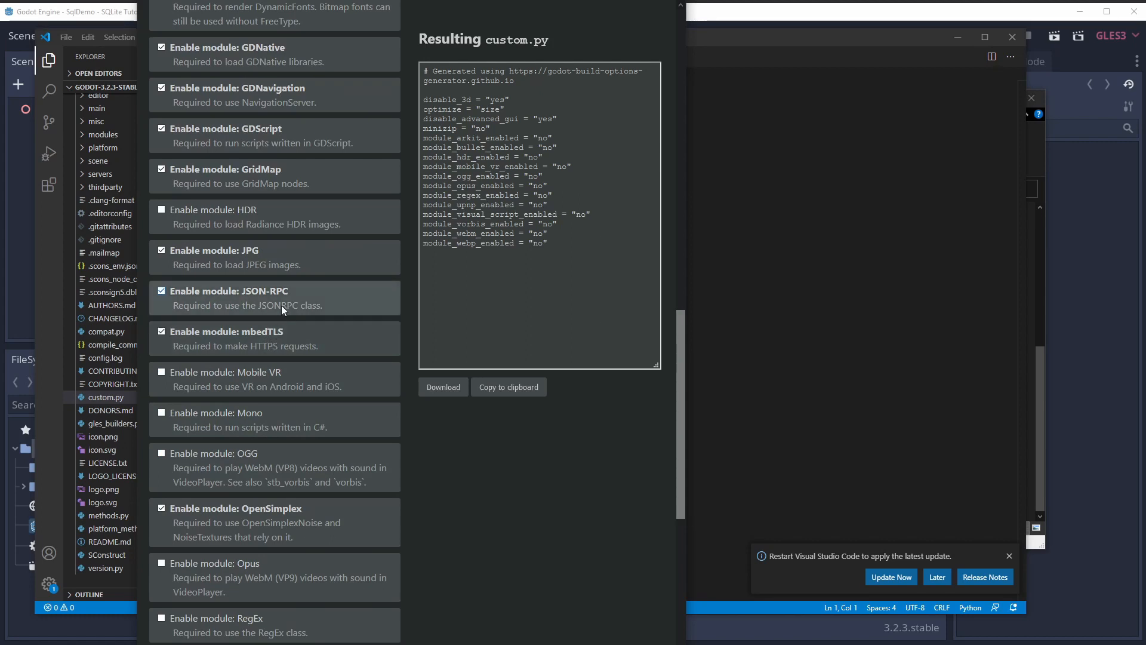
{"action": "scroll", "coordinate": [265, 288], "scroll_direction": "up", "scroll_amount": 3}
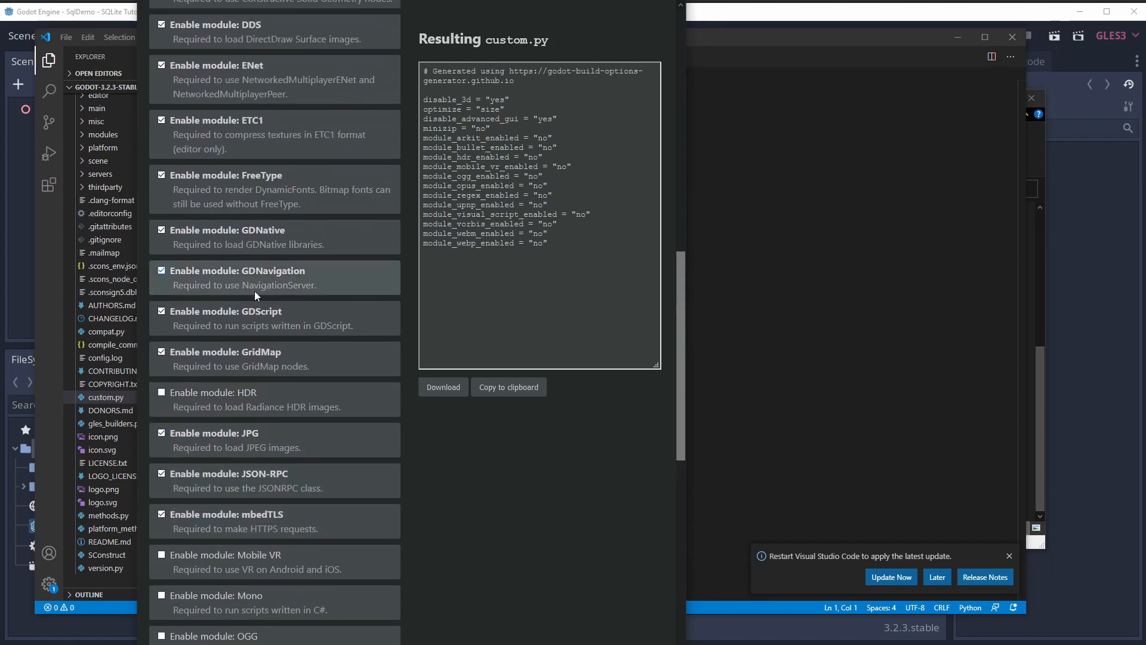
{"action": "left_click", "coordinate": [278, 283]}
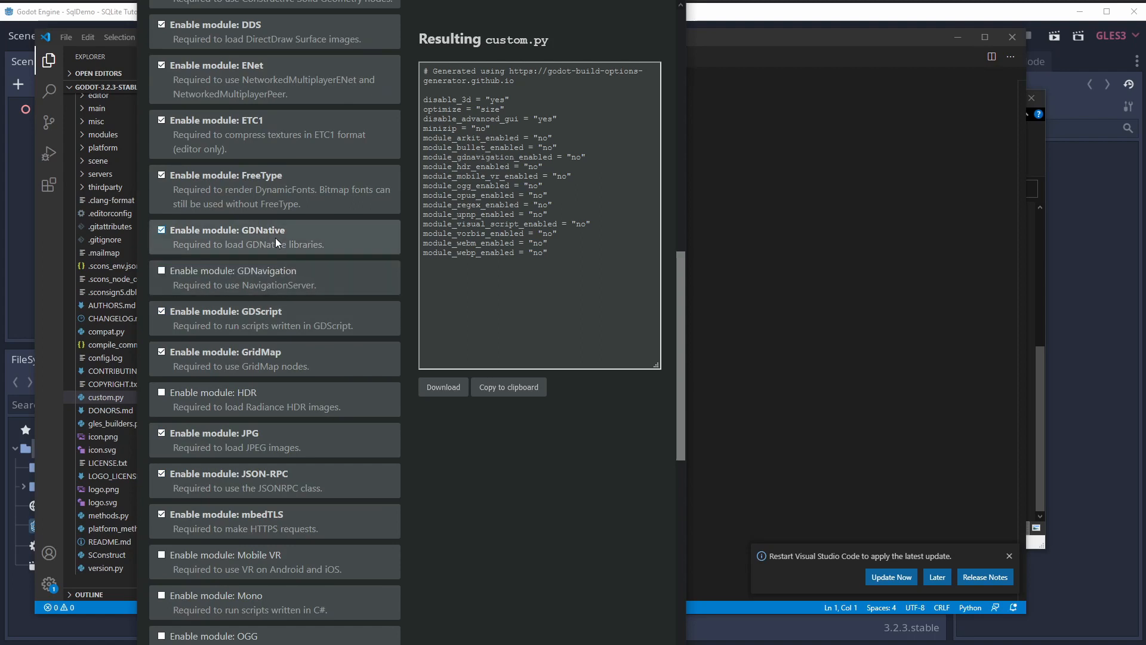
{"action": "scroll", "coordinate": [295, 319], "scroll_direction": "up", "scroll_amount": 2}
{"action": "left_click", "coordinate": [278, 299]}
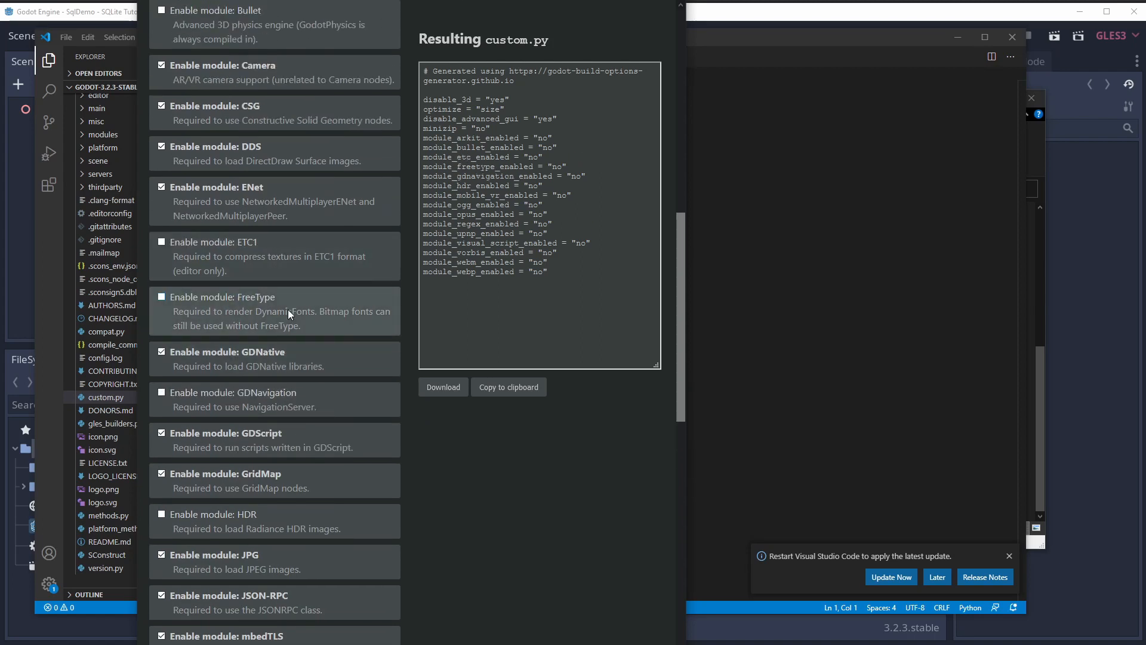
Copy the generated options and paste them into the empty custom.py in Visual Studio Code
{"action": "scroll", "coordinate": [360, 354], "scroll_direction": "up", "scroll_amount": 3}
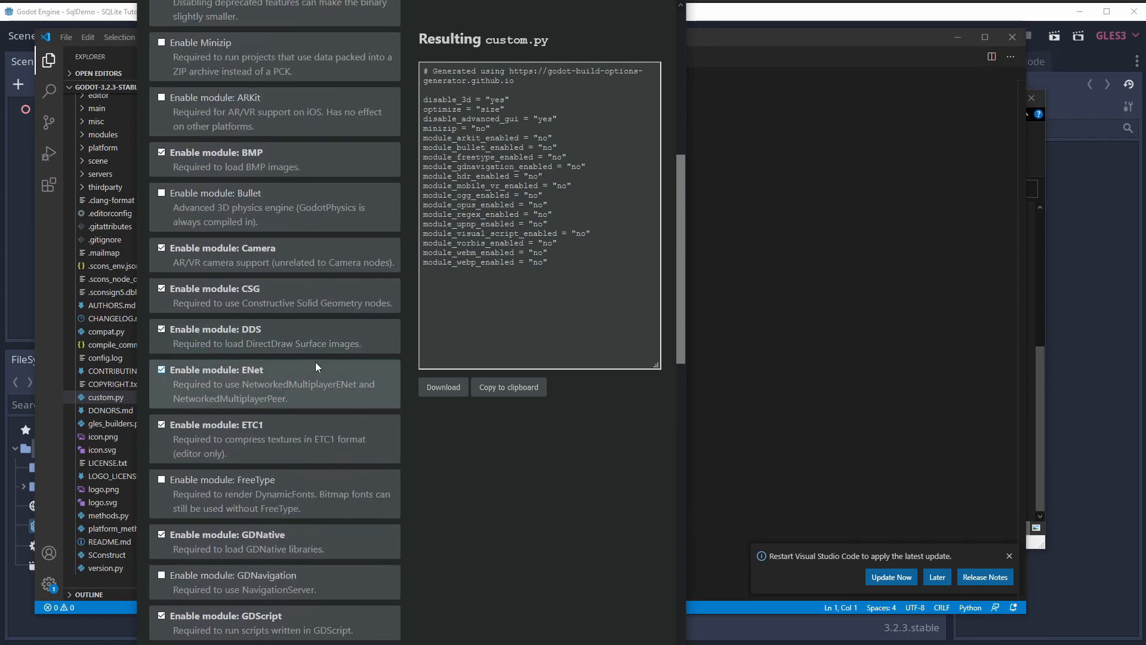
{"action": "scroll", "coordinate": [315, 360], "scroll_direction": "up", "scroll_amount": 2}
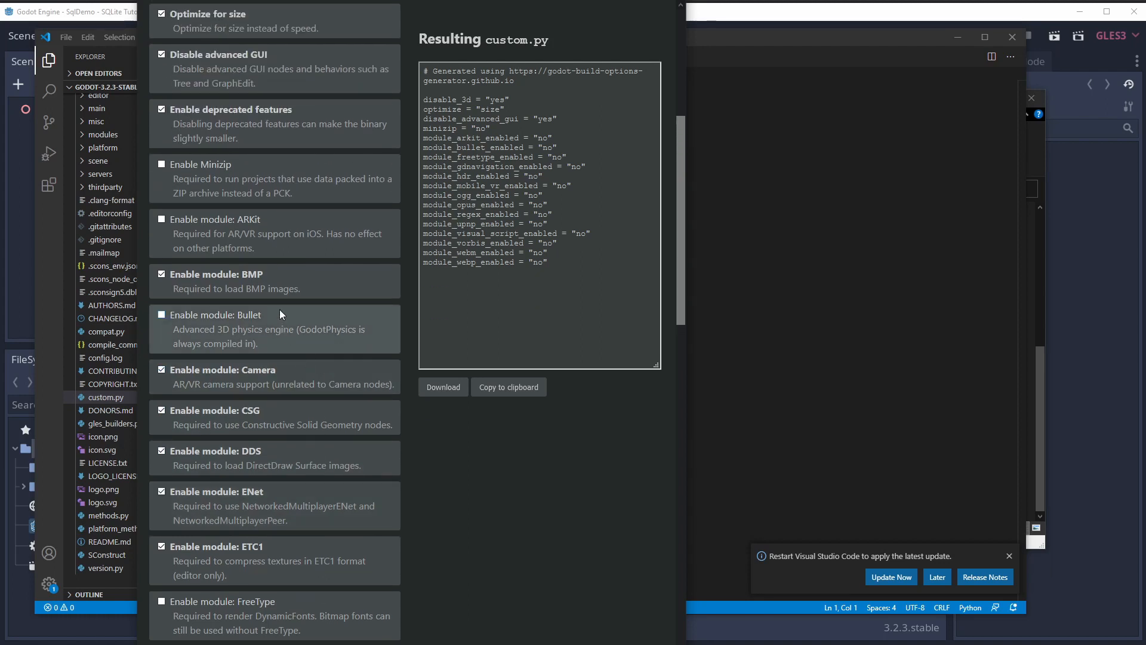
{"action": "scroll", "coordinate": [279, 309], "scroll_direction": "up", "scroll_amount": 5}
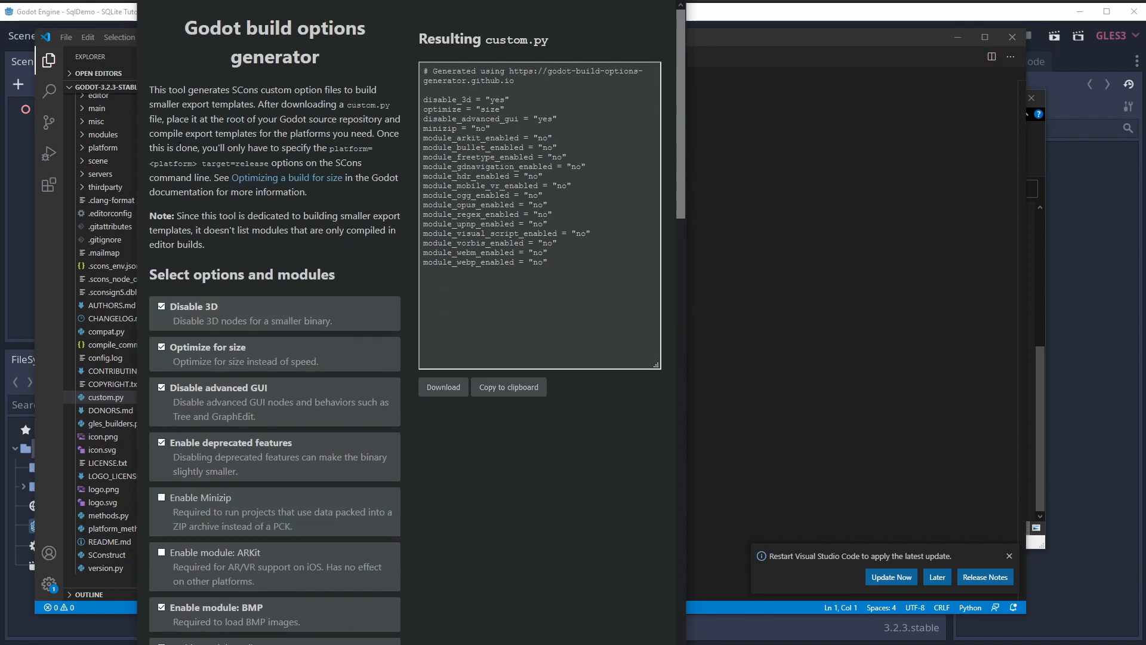
{"action": "left_click", "coordinate": [509, 387]}
{"action": "left_click", "coordinate": [786, 350]}
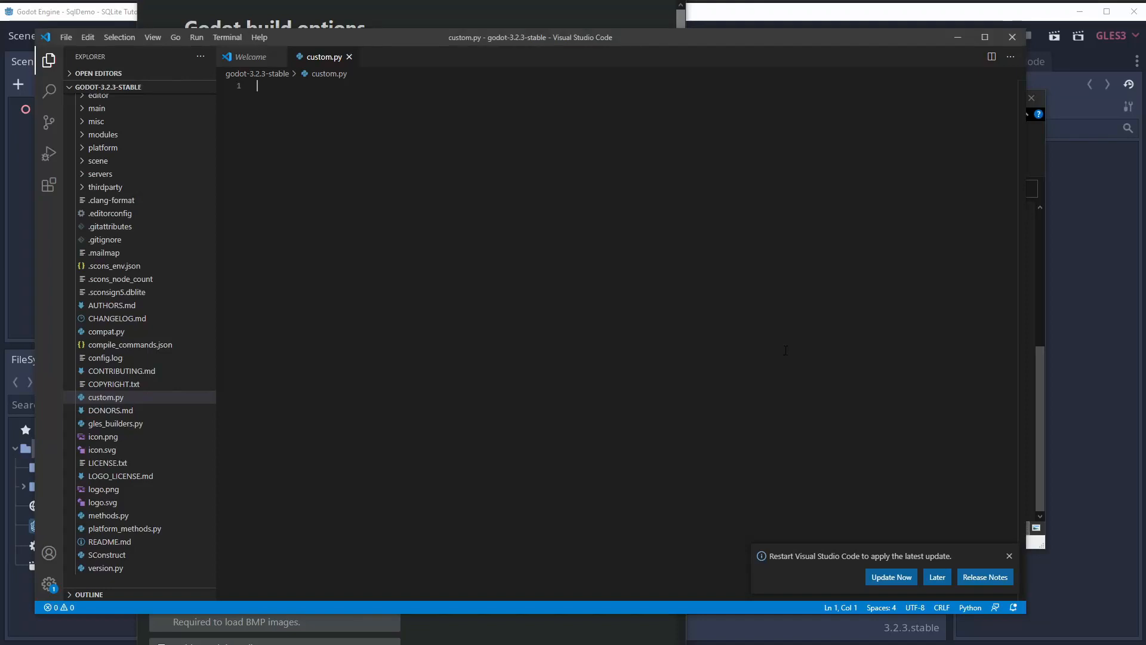
{"action": "type", "text": "# Generated using https://godot-build-options-generator.github.io  disable_3d = \"yes\" optimize = \"size\" disable_advanced_gui = \"yes\" minizip = \"no\" module_arkit_enabled = \"no\" module_bullet_enabled = \"no\" module_freetype_enabled = \"no\" module_gdnavigation_enabled = \"no\" module_hdr_enabled = \"no\" module_mobile_vr_enabled = \"no\" module_ogg_enabled = \"no\" module_opus_enabled = \"no\" module_regex_enabled = \"no\" module_upnp_enabled = \"no\" module_visual_script_enabled = \"no\" module_vorbis_enabled = \"no\" module_webm_enabled = \"no\" module_webp_enabled = \"no\""}
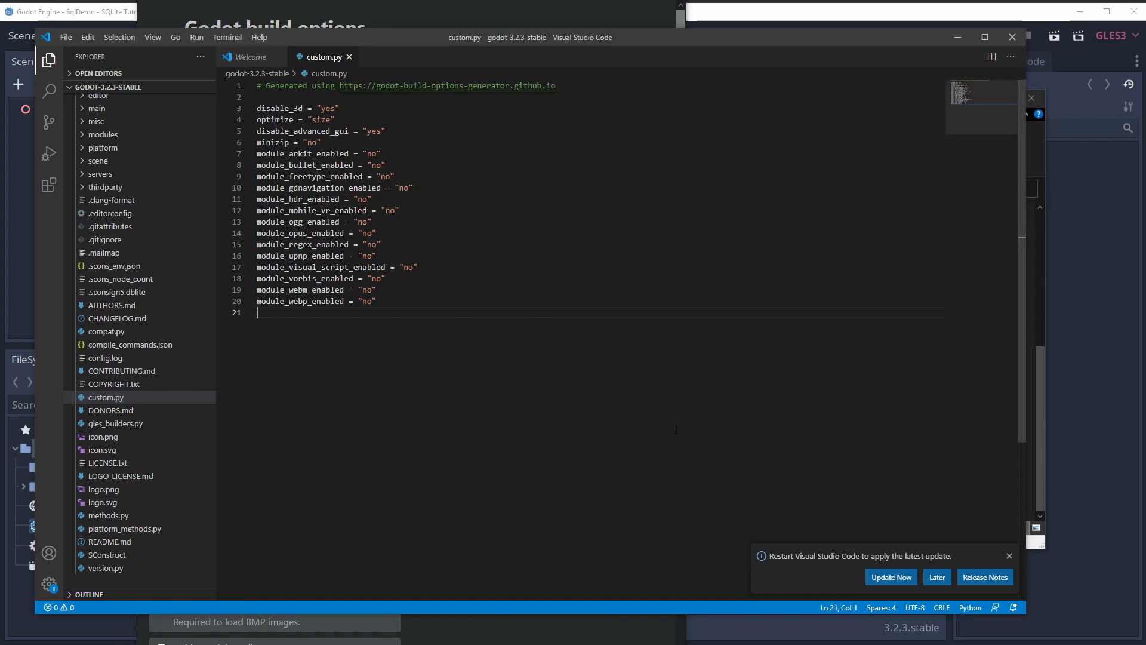
Switch to the Command Prompt and run scons platform=windows tools=no target=release bits=64 -j 6
{"action": "key", "text": "alt+Tab"}
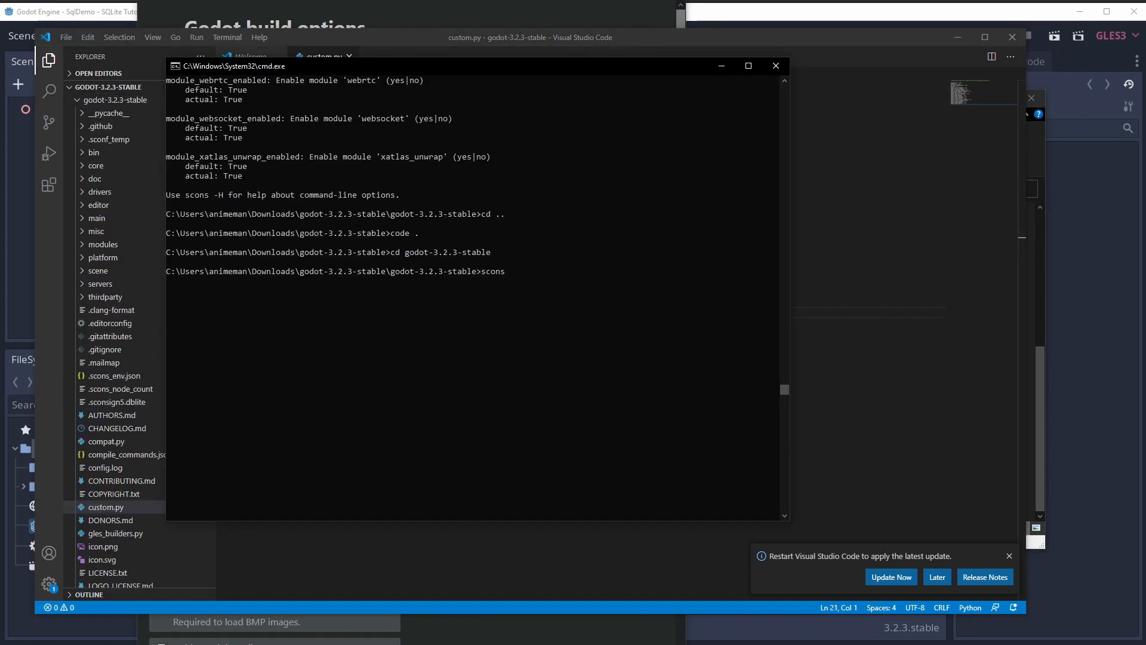
{"action": "key", "text": "Up"}
{"action": "key", "text": "Up"}
{"action": "key", "text": "Up"}
{"action": "key", "text": "Up"}
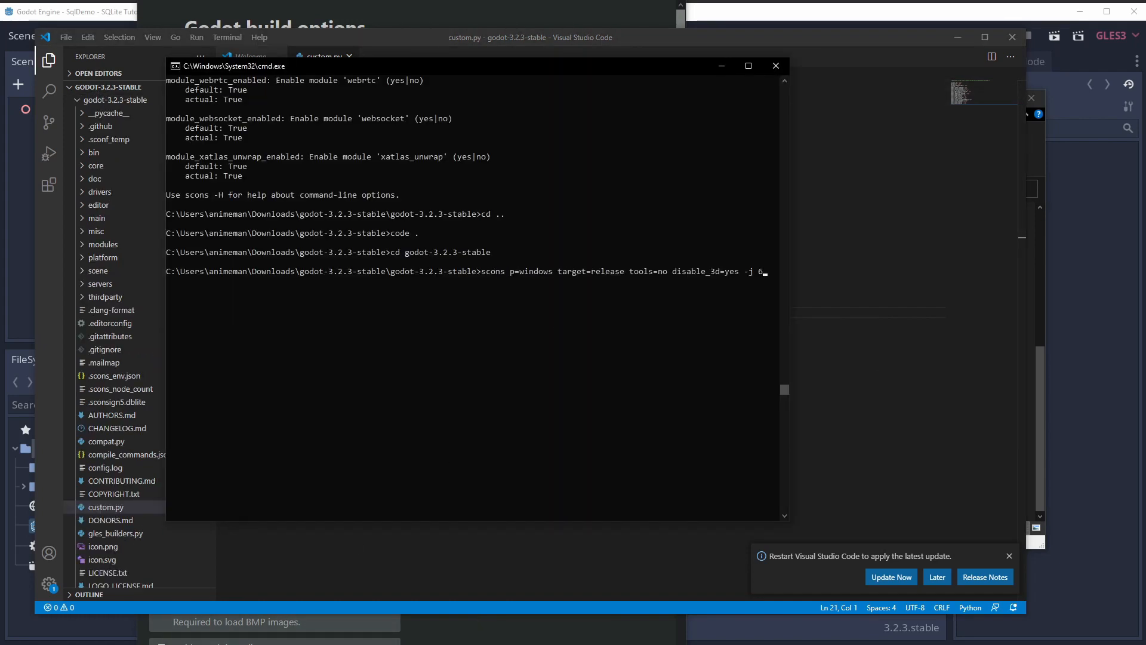
{"action": "key", "text": "Up"}
{"action": "key", "text": "Up"}
{"action": "key", "text": "Up"}
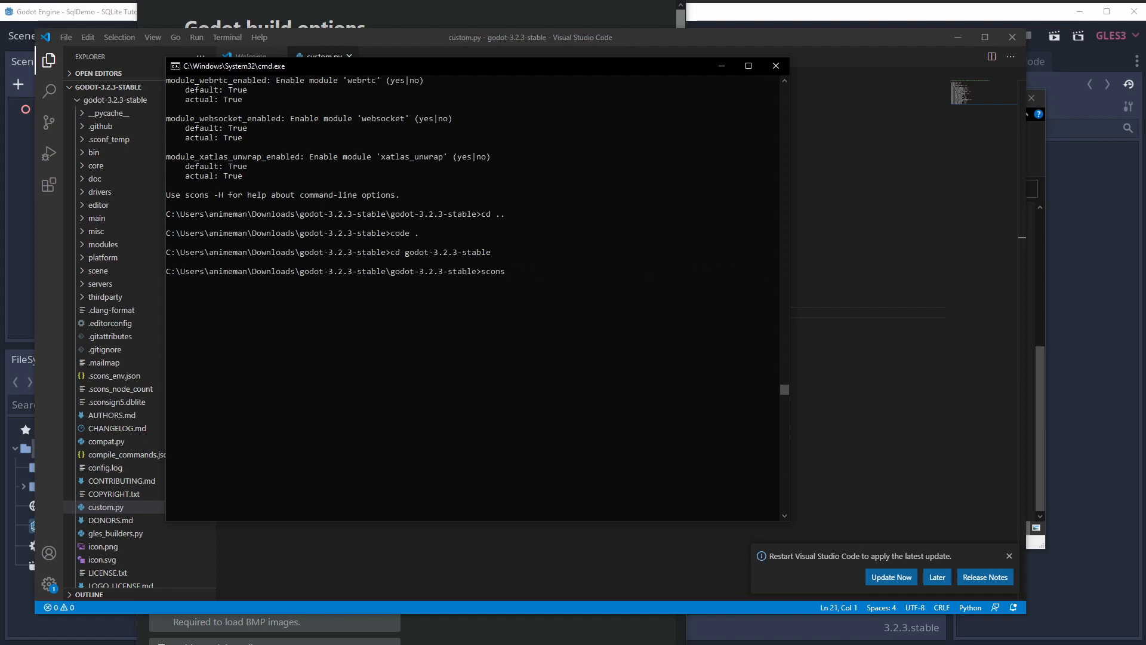
{"action": "key", "text": "Up"}
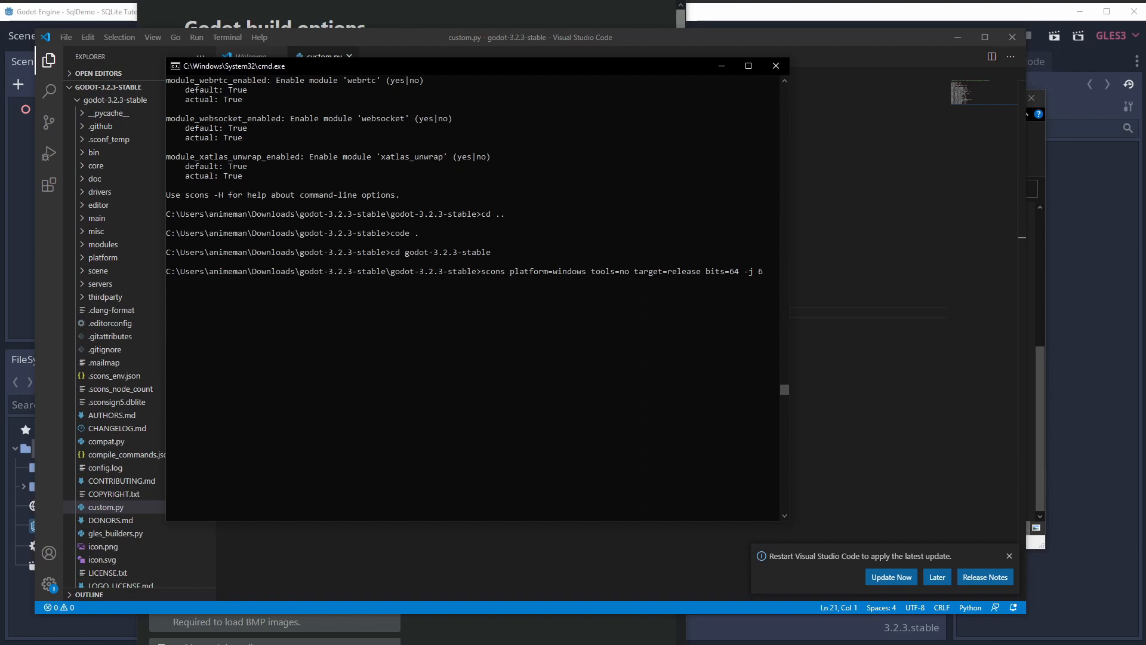
{"action": "key", "text": "Return"}
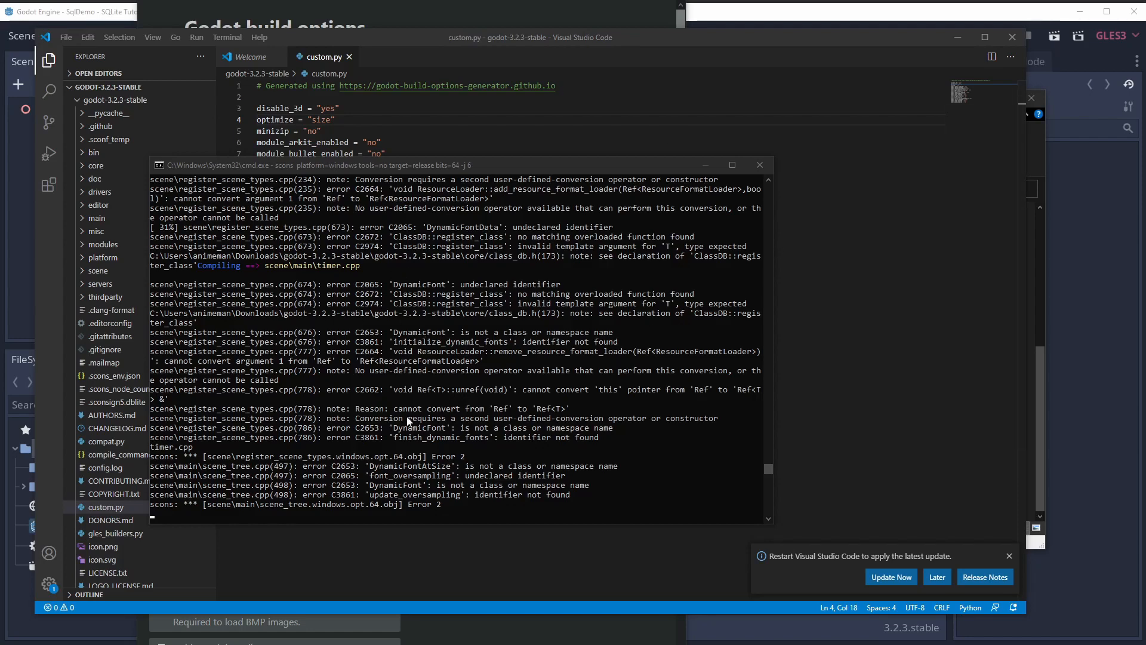
Examine the DynamicFont compile errors in the build output
{"action": "left_click", "coordinate": [416, 428]}
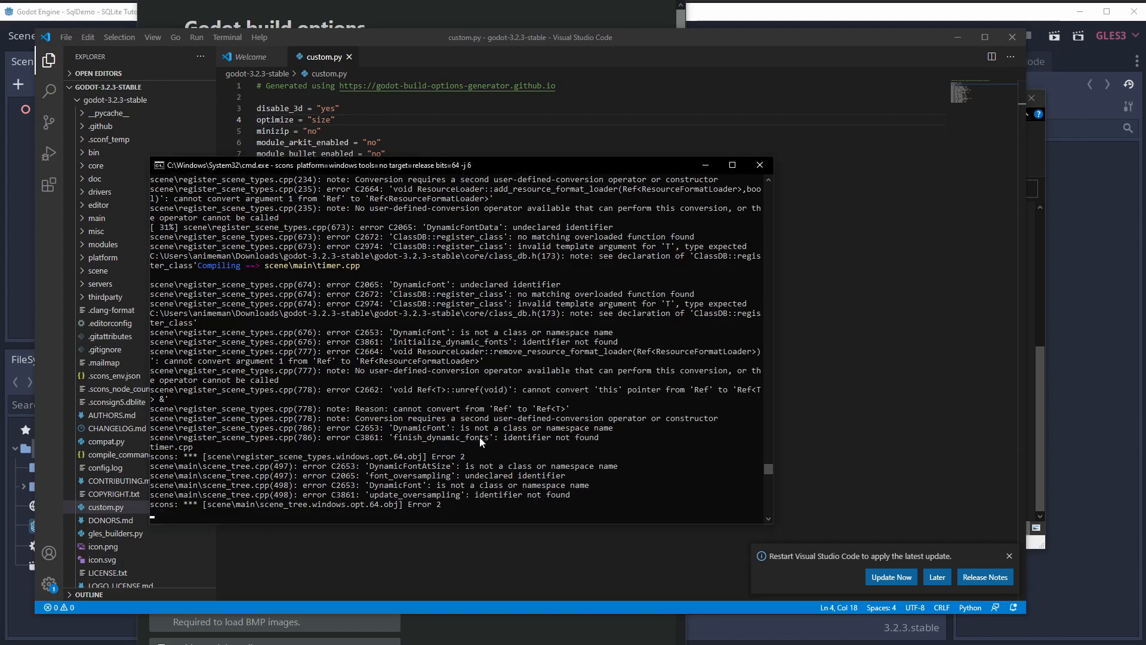
{"action": "left_click_drag", "start_coordinate": [563, 428], "coordinate": [211, 429]}
{"action": "left_click", "coordinate": [338, 552]}
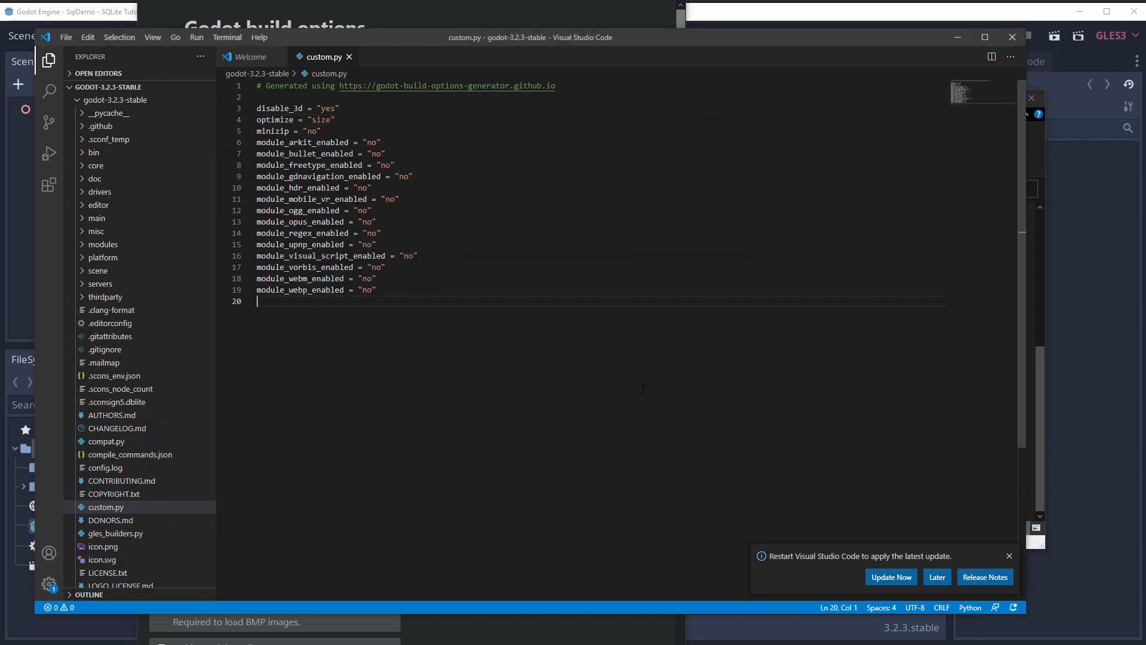
Look up the FreeType module's description in the generator and compare it with the DynamicFont error in the build output
{"action": "left_click_drag", "start_coordinate": [418, 1], "coordinate": [739, 0]}
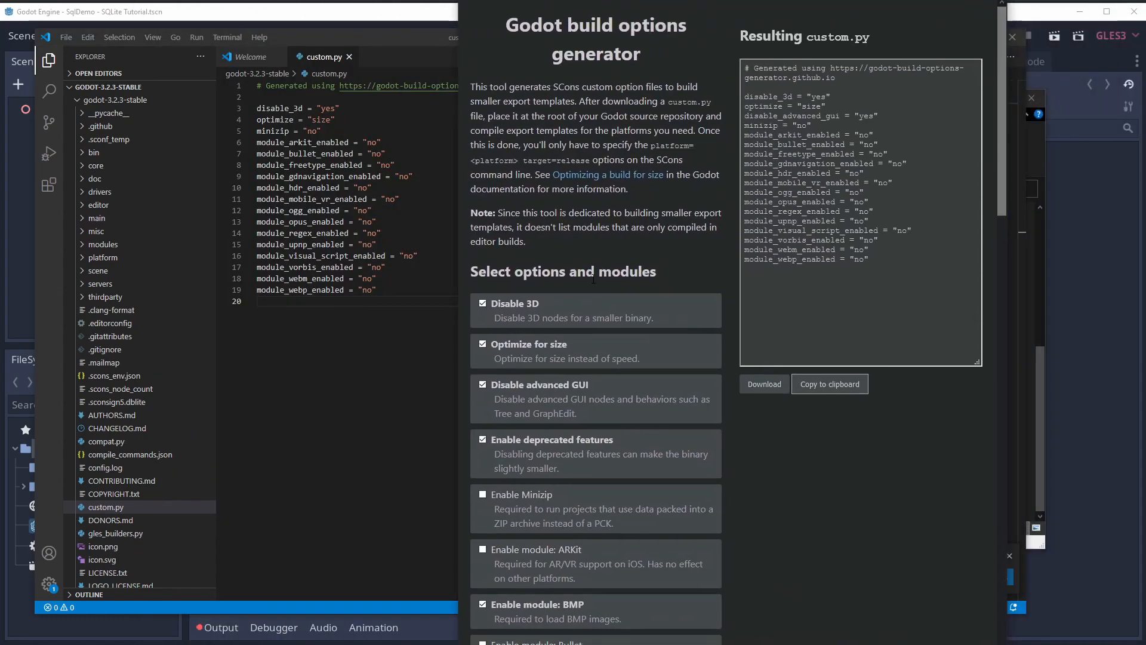
{"action": "scroll", "coordinate": [710, 278], "scroll_direction": "down", "scroll_amount": 2}
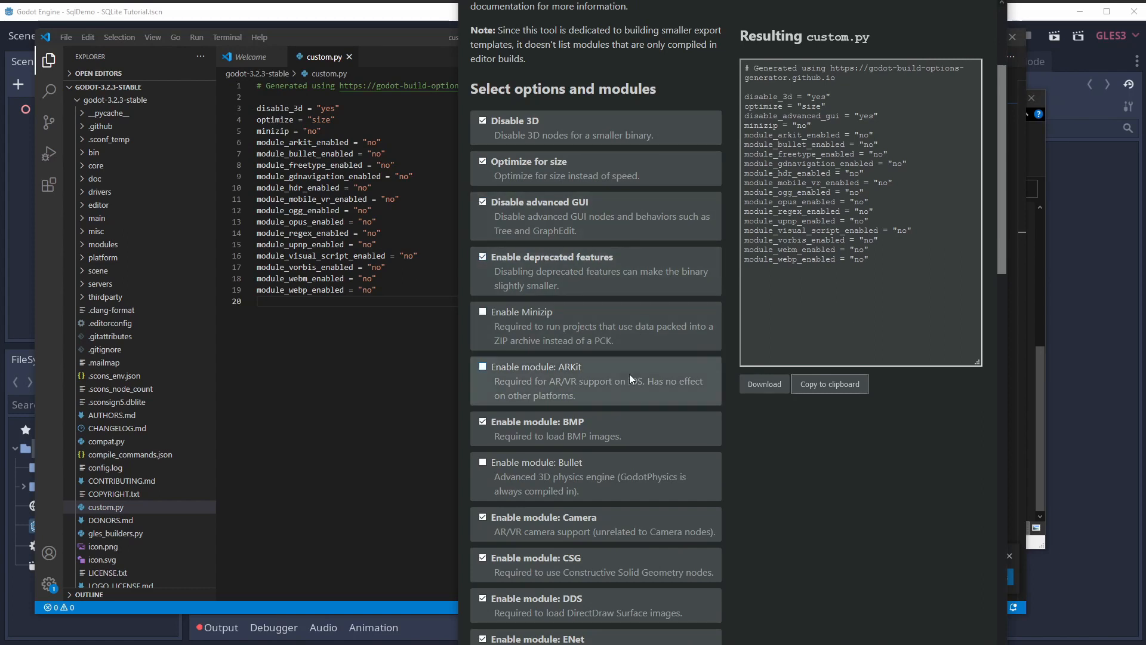
{"action": "scroll", "coordinate": [629, 374], "scroll_direction": "down", "scroll_amount": 3}
{"action": "scroll", "coordinate": [648, 296], "scroll_direction": "down", "scroll_amount": 2}
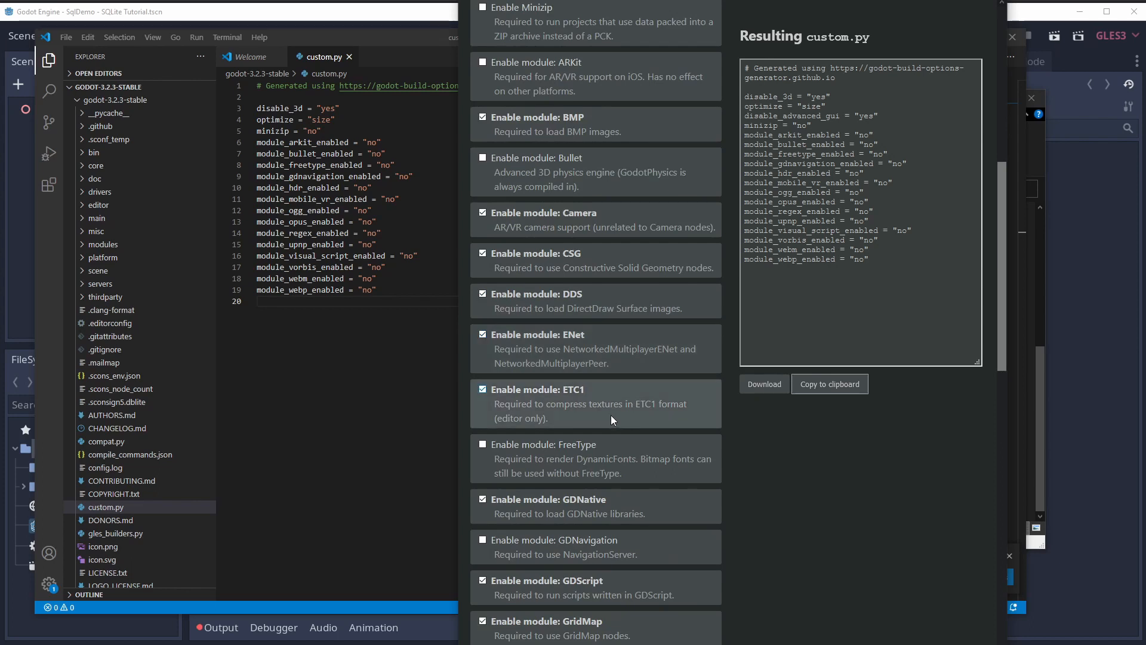
{"action": "scroll", "coordinate": [636, 400], "scroll_direction": "down", "scroll_amount": 2}
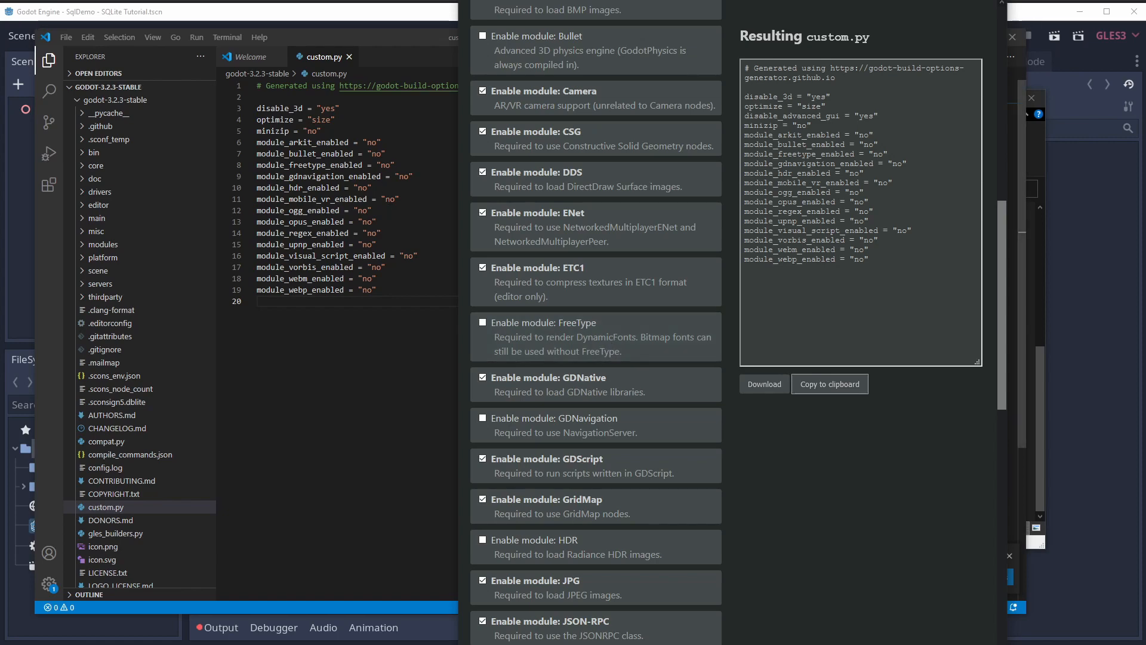
{"action": "left_click", "coordinate": [204, 643]}
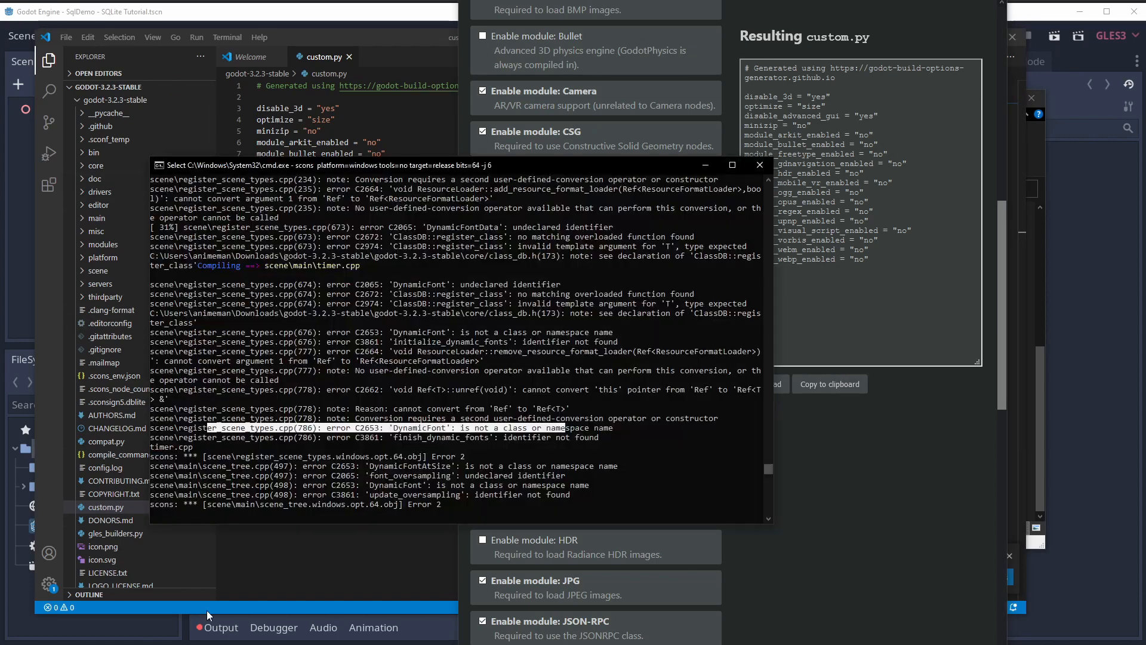
{"action": "double_click", "coordinate": [406, 430]}
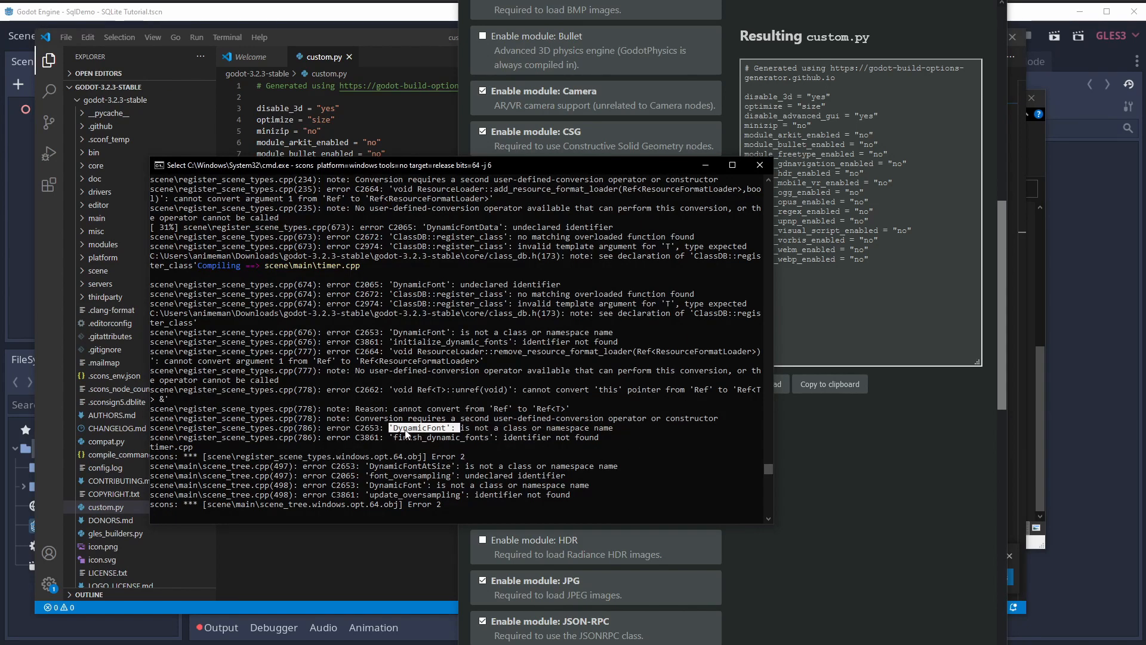
{"action": "left_click", "coordinate": [706, 165]}
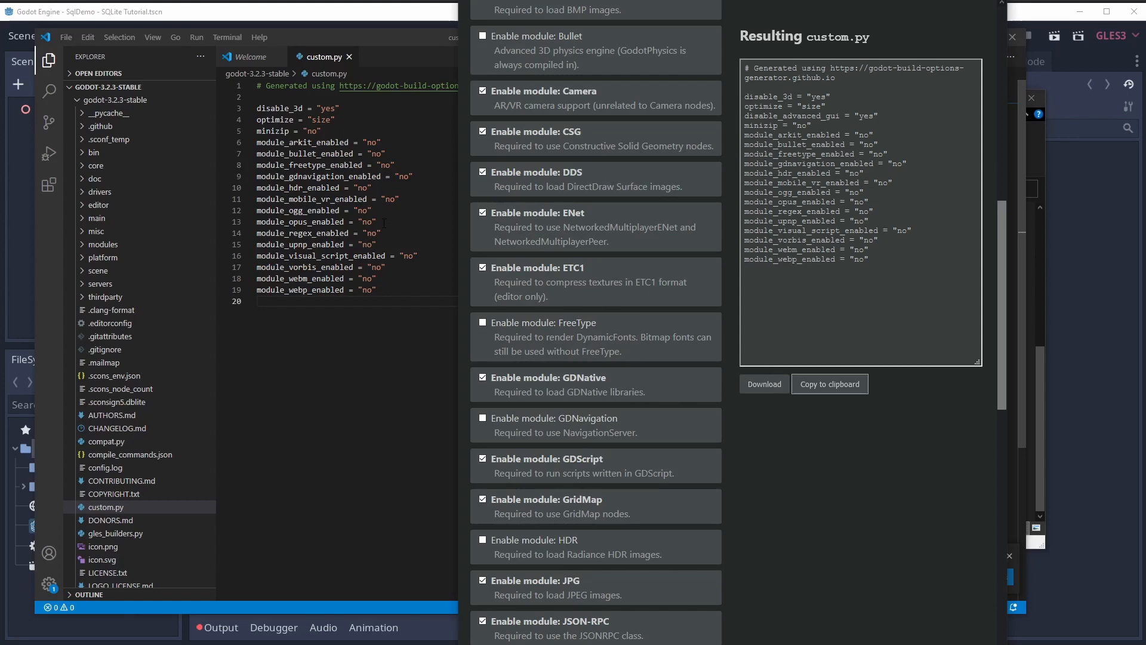
Remove the module_freetype_enabled line from custom.py and save the file
{"action": "left_click", "coordinate": [403, 161]}
{"action": "left_click_drag", "start_coordinate": [403, 162], "coordinate": [403, 156]}
{"action": "key", "text": "BackSpace"}
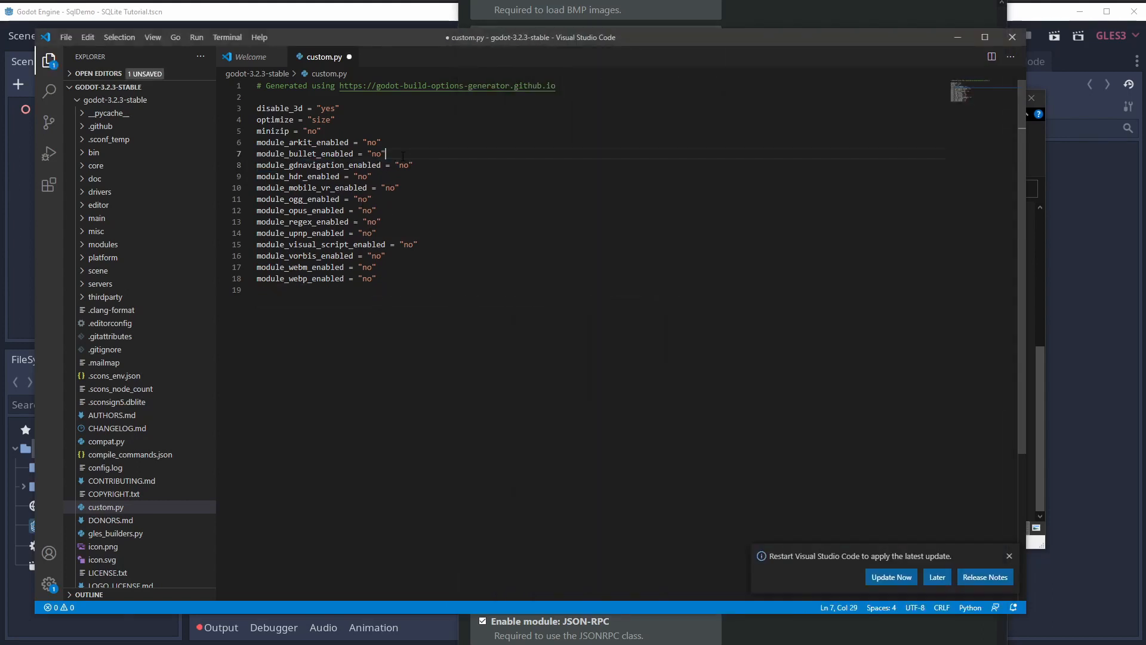
{"action": "key", "text": "ctrl+s"}
Abort the running build in the Command Prompt and rerun scons platform=windows tools=no target=release bits=64 -j 6
{"action": "key", "text": "alt+Tab"}
{"action": "key", "text": "alt+Tab"}
{"action": "key", "text": "alt+Tab"}
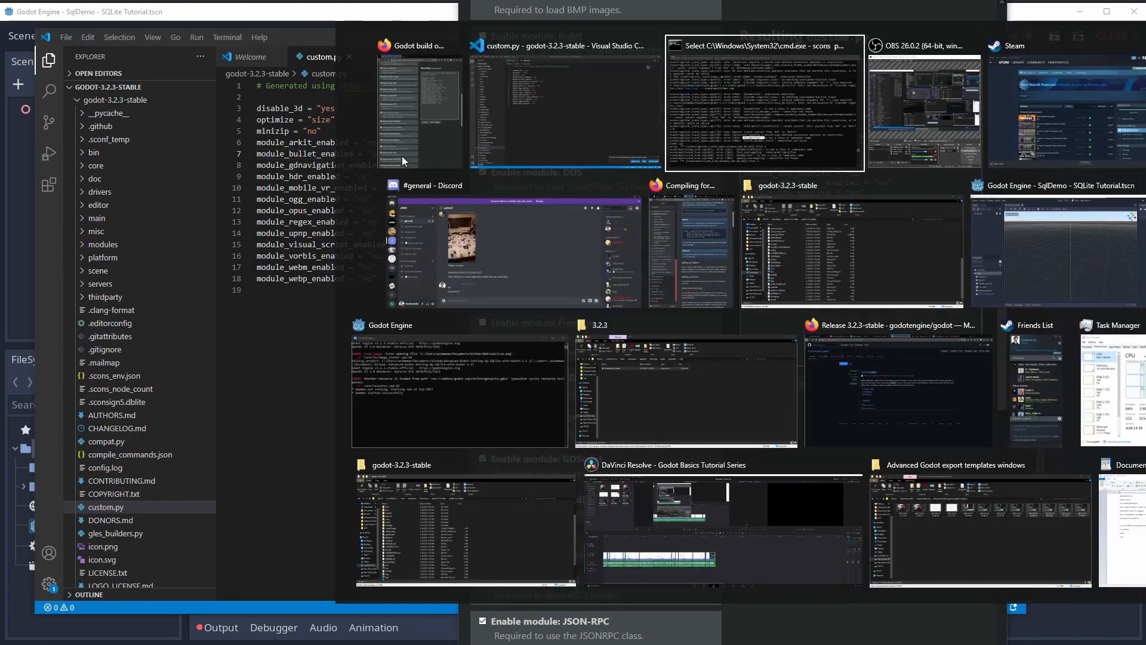
{"action": "key", "text": "ctrl+c"}
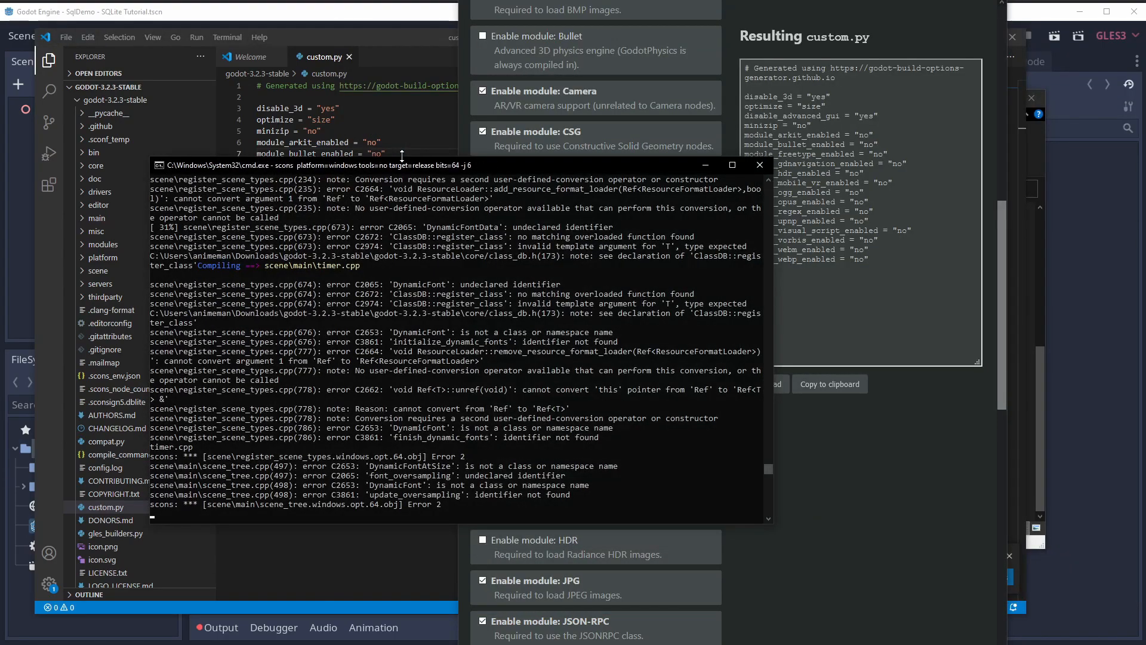
{"action": "key", "text": "ctrl+c"}
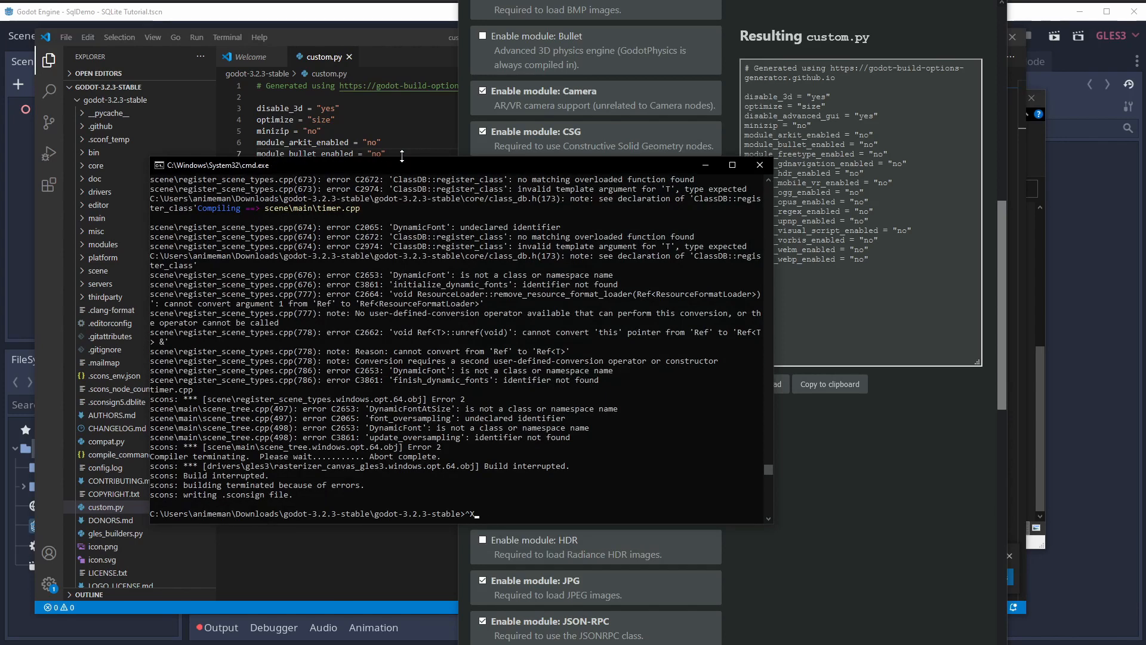
{"action": "key", "text": "Up"}
{"action": "key", "text": "Return"}
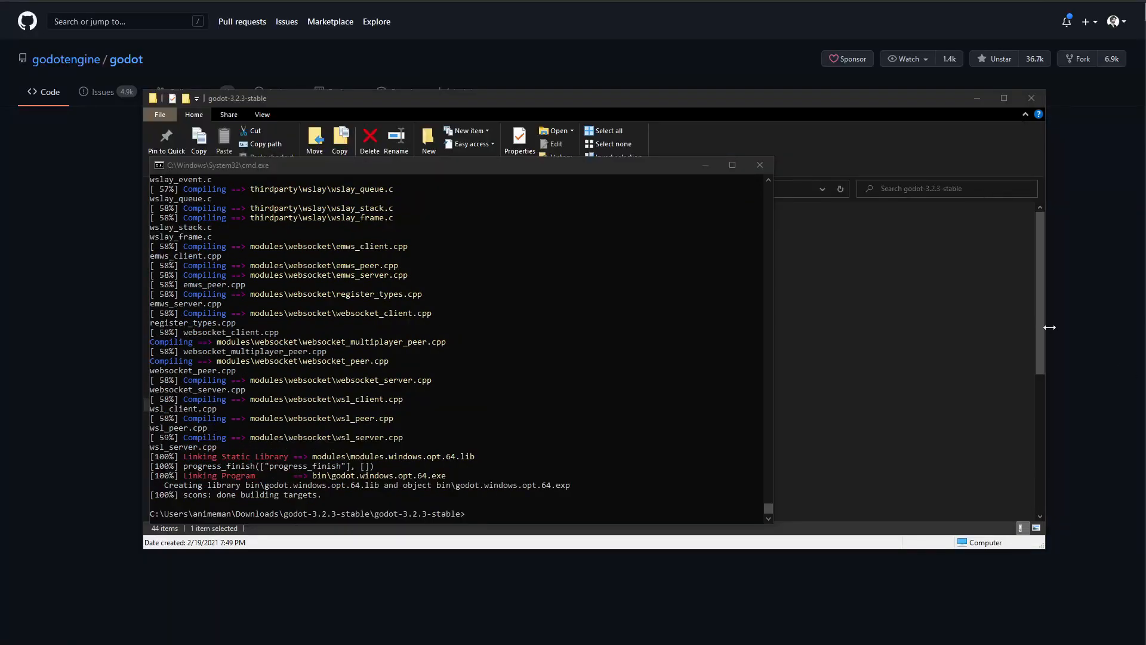
Open the source tree's bin folder in File Explorer and check the size of godot.windows.opt.64
{"action": "left_click", "coordinate": [781, 173]}
{"action": "double_click", "coordinate": [288, 262]}
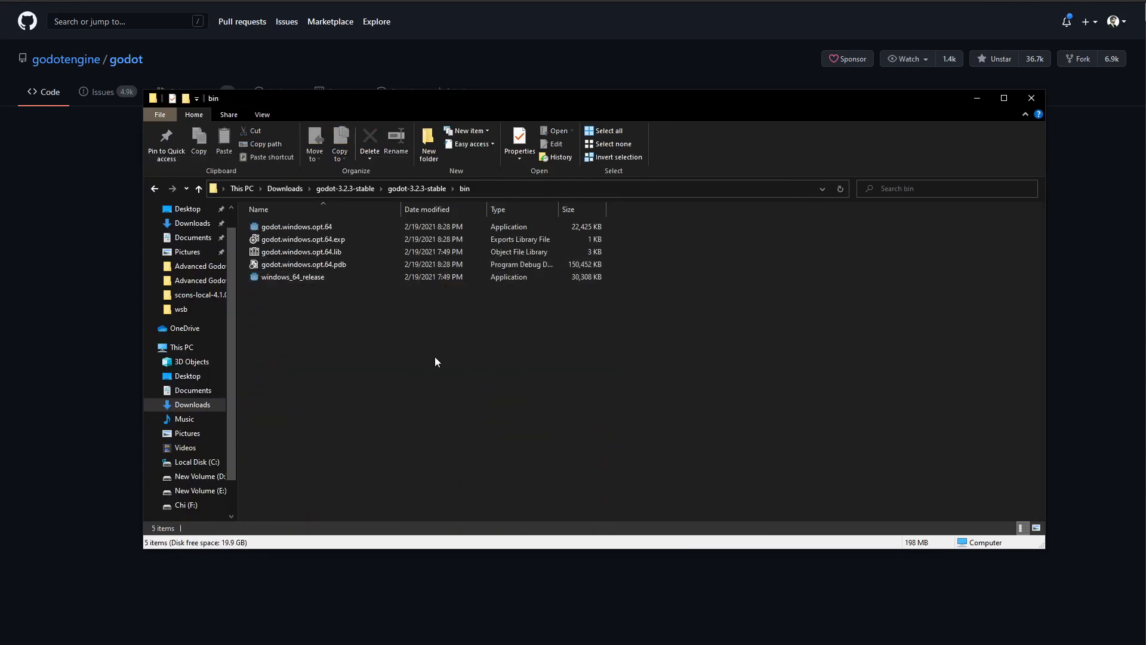
{"action": "left_click", "coordinate": [516, 228]}
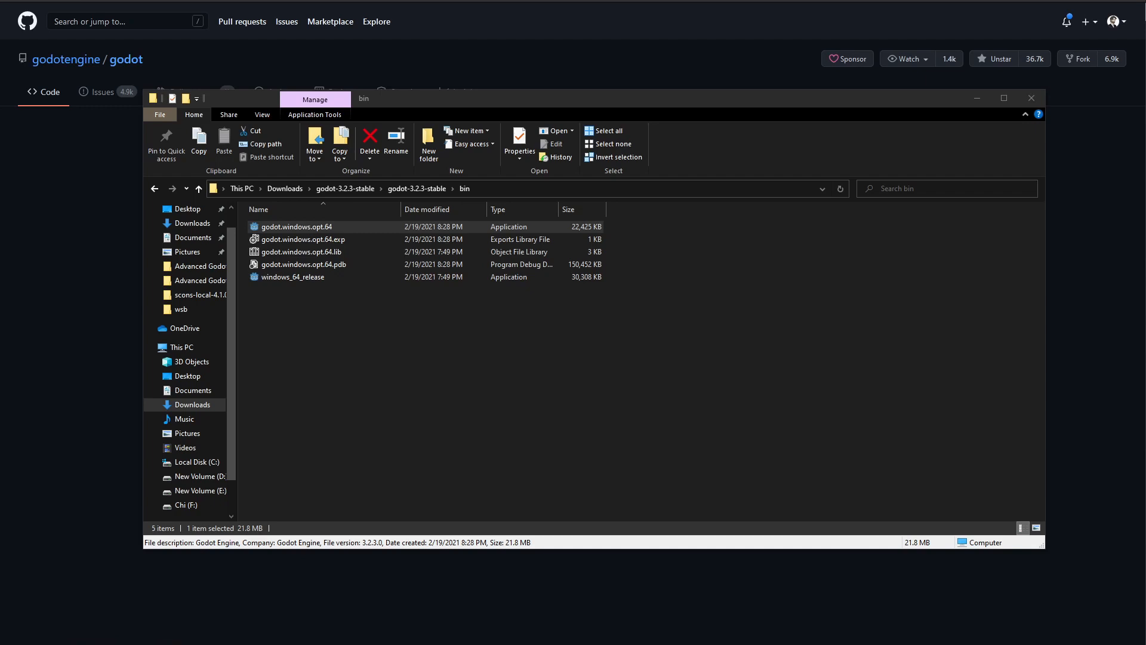
Switch to the Command Prompt and rebuild the template with link-time optimization using scons p=windows target=release tools=no use_lto=yes
{"action": "key", "text": "alt+Tab"}
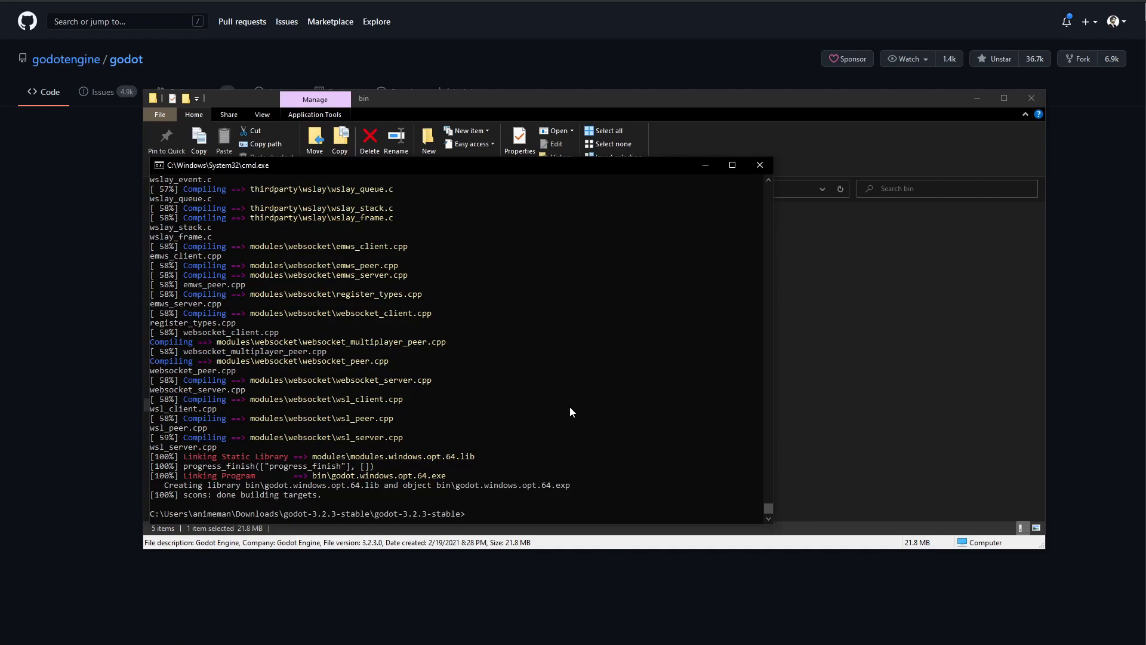
{"action": "type", "text": "scons p=windows target=release tools=no"}
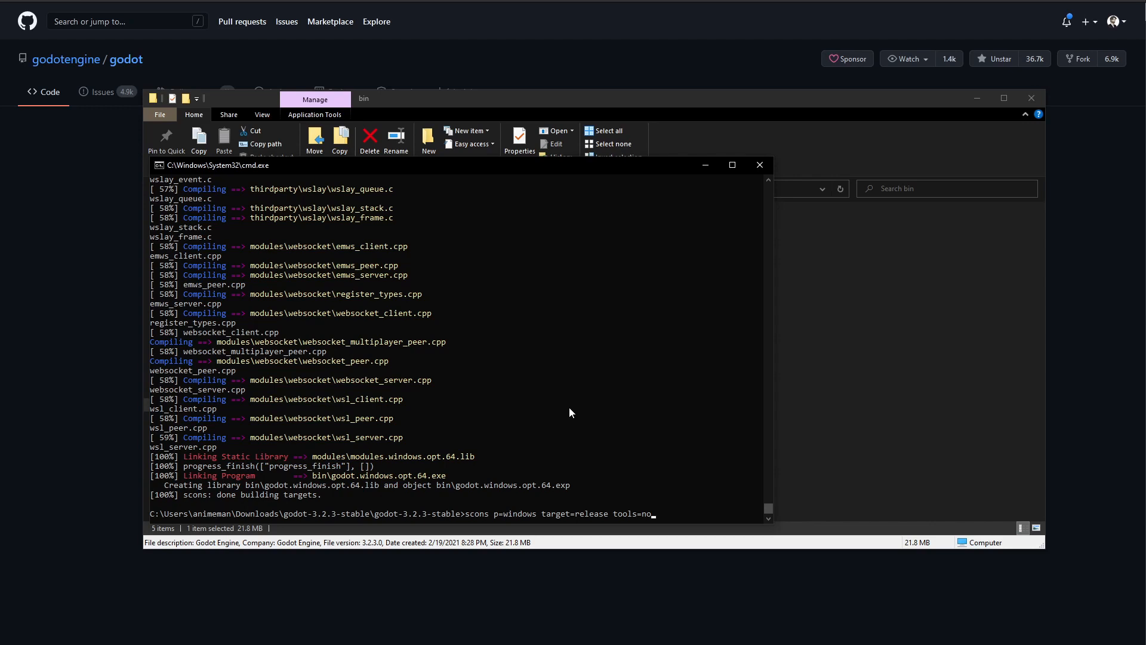
{"action": "type", "text": "use_lt"}
{"action": "type", "text": "o=yes"}
{"action": "key", "text": "Return"}
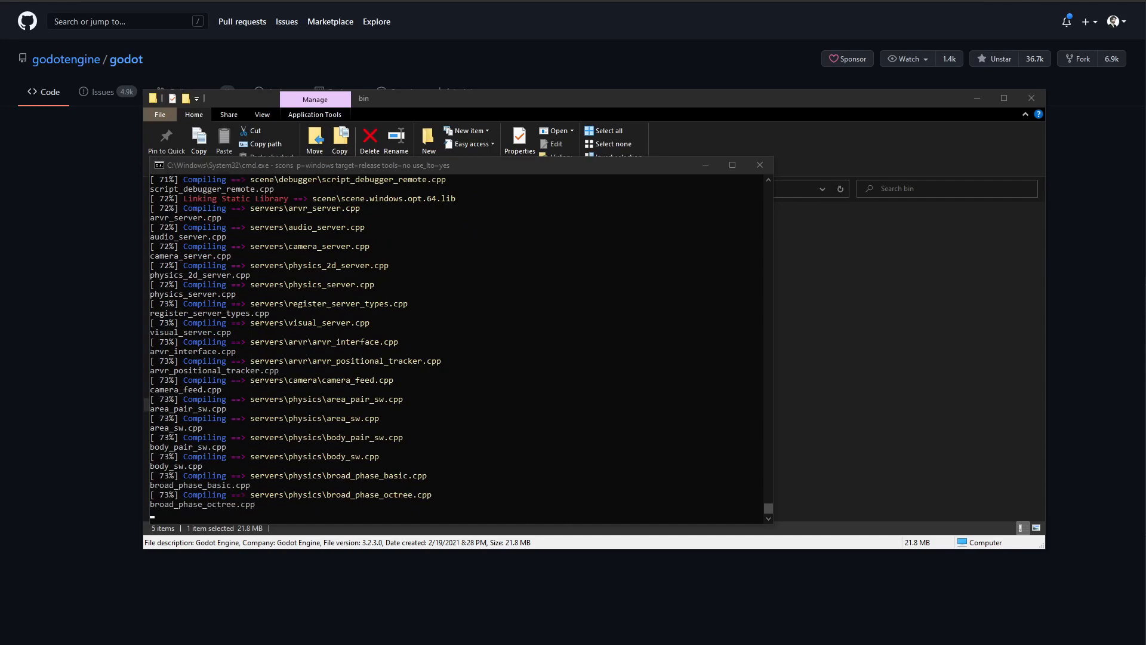
{"action": "key", "text": "ctrl+shift+Escape"}
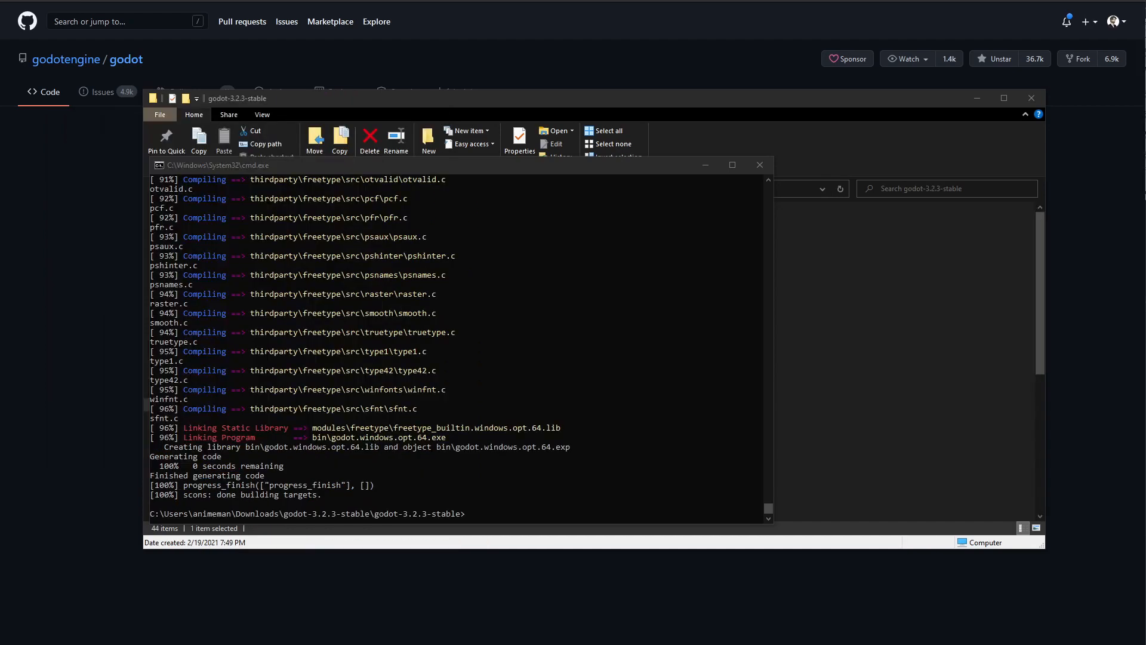
Return to File Explorer, reopen the bin folder and check the size of the rebuilt godot.windows.opt.64
{"action": "left_click", "coordinate": [1008, 328]}
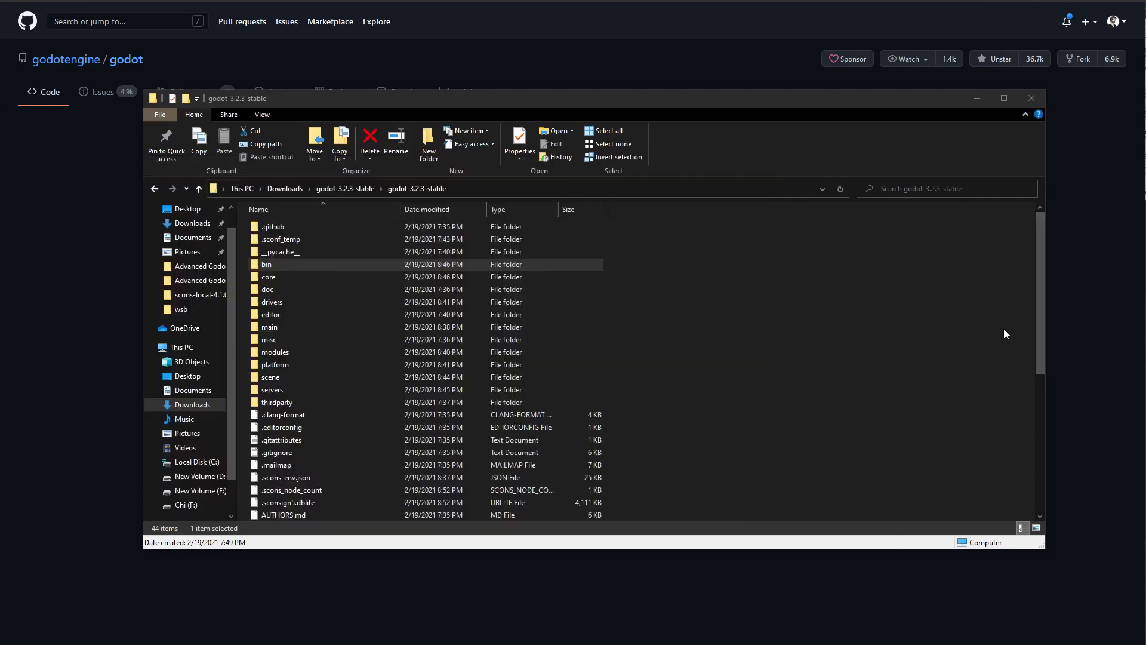
{"action": "left_click", "coordinate": [281, 269]}
{"action": "double_click", "coordinate": [297, 270]}
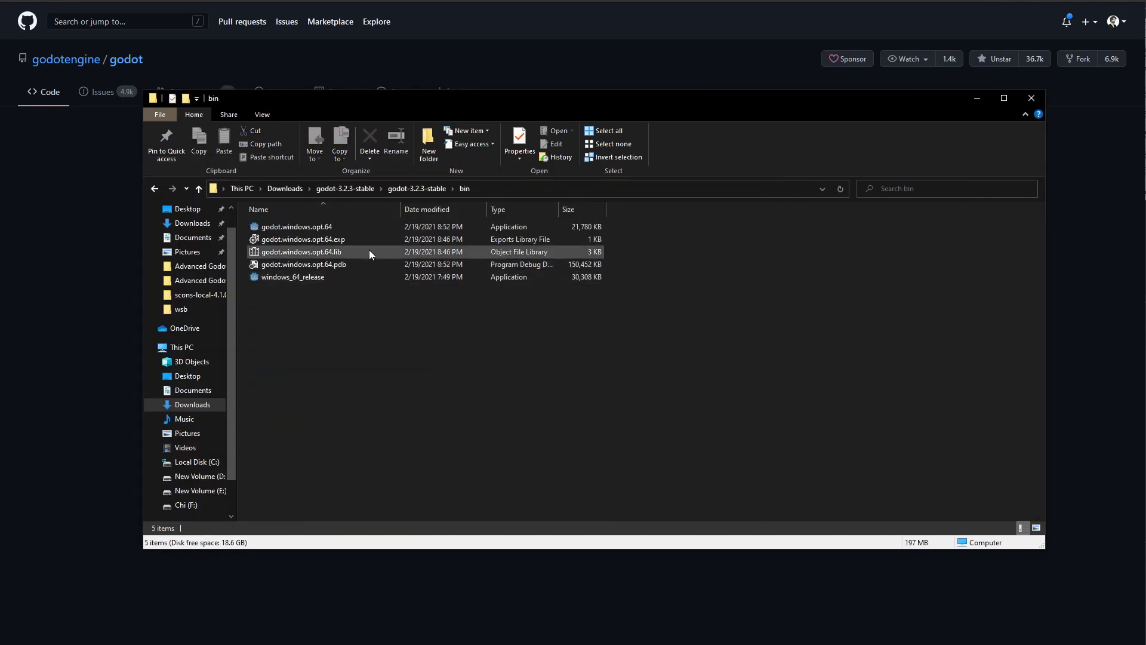
{"action": "left_click", "coordinate": [462, 226]}
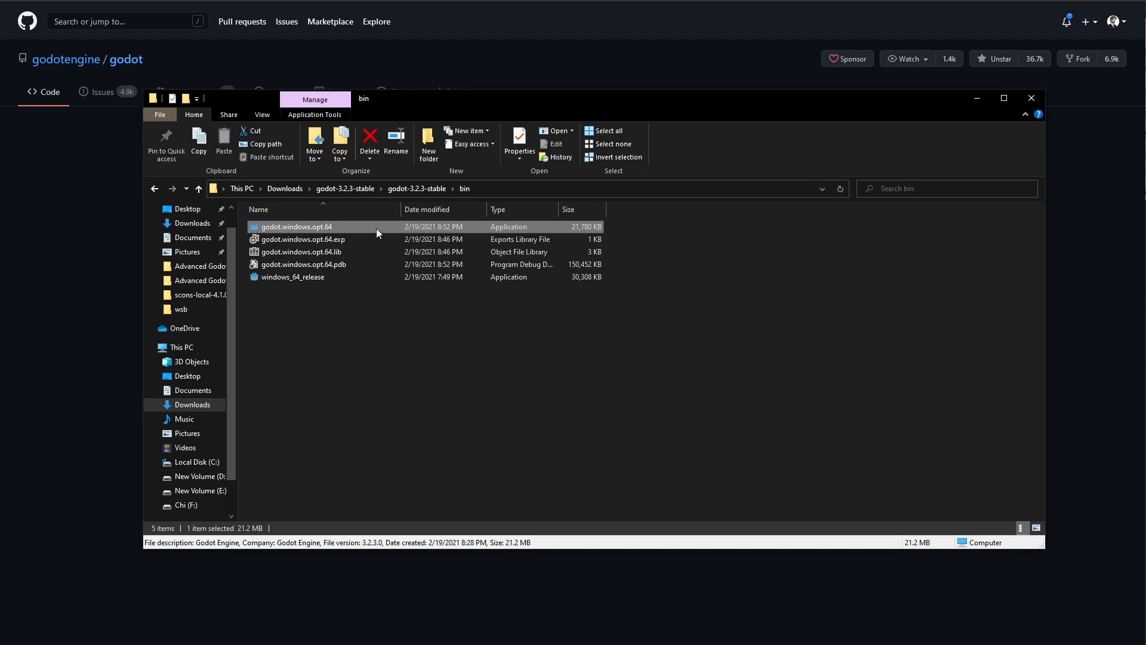